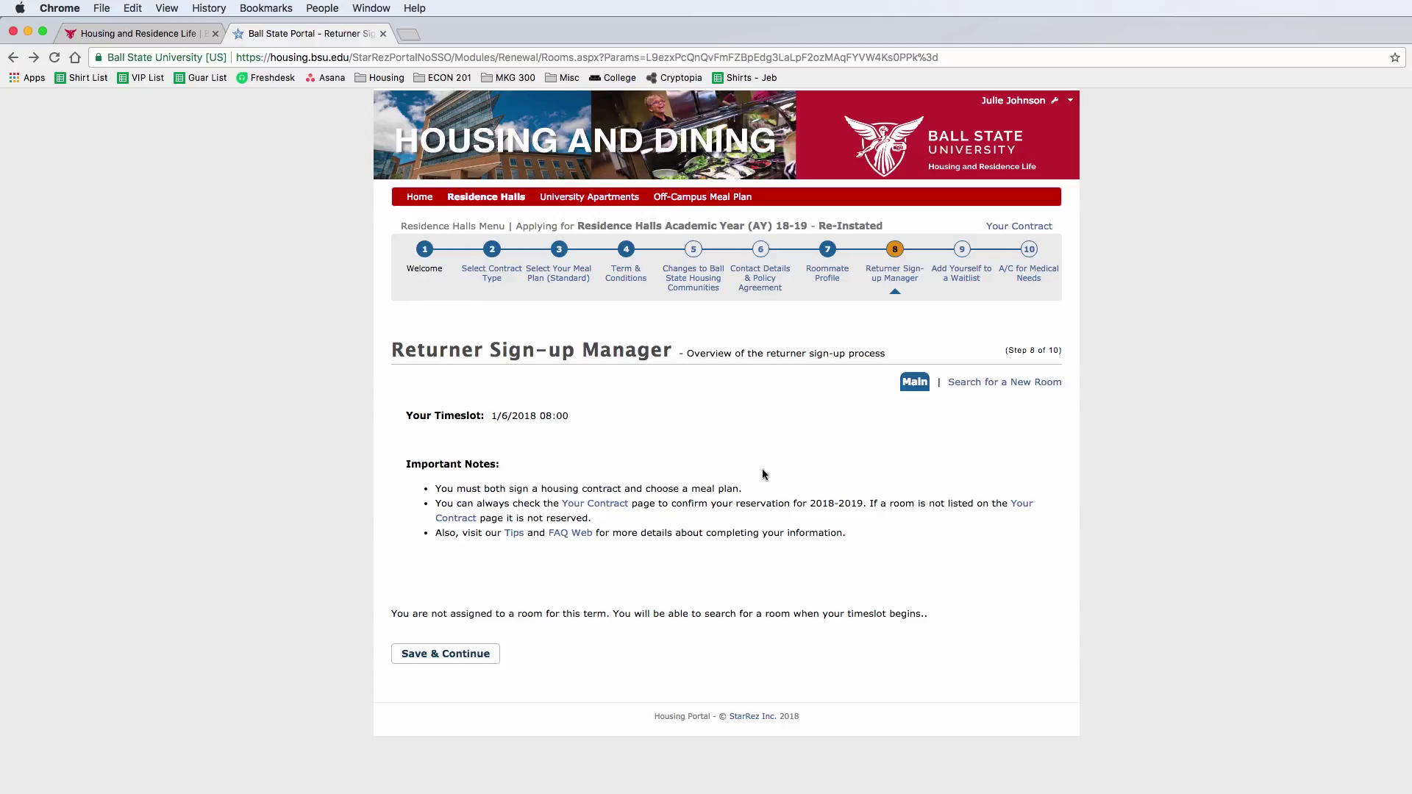
Open the search for a new room and read the notes and tips on finding a bed space
click(1000, 386)
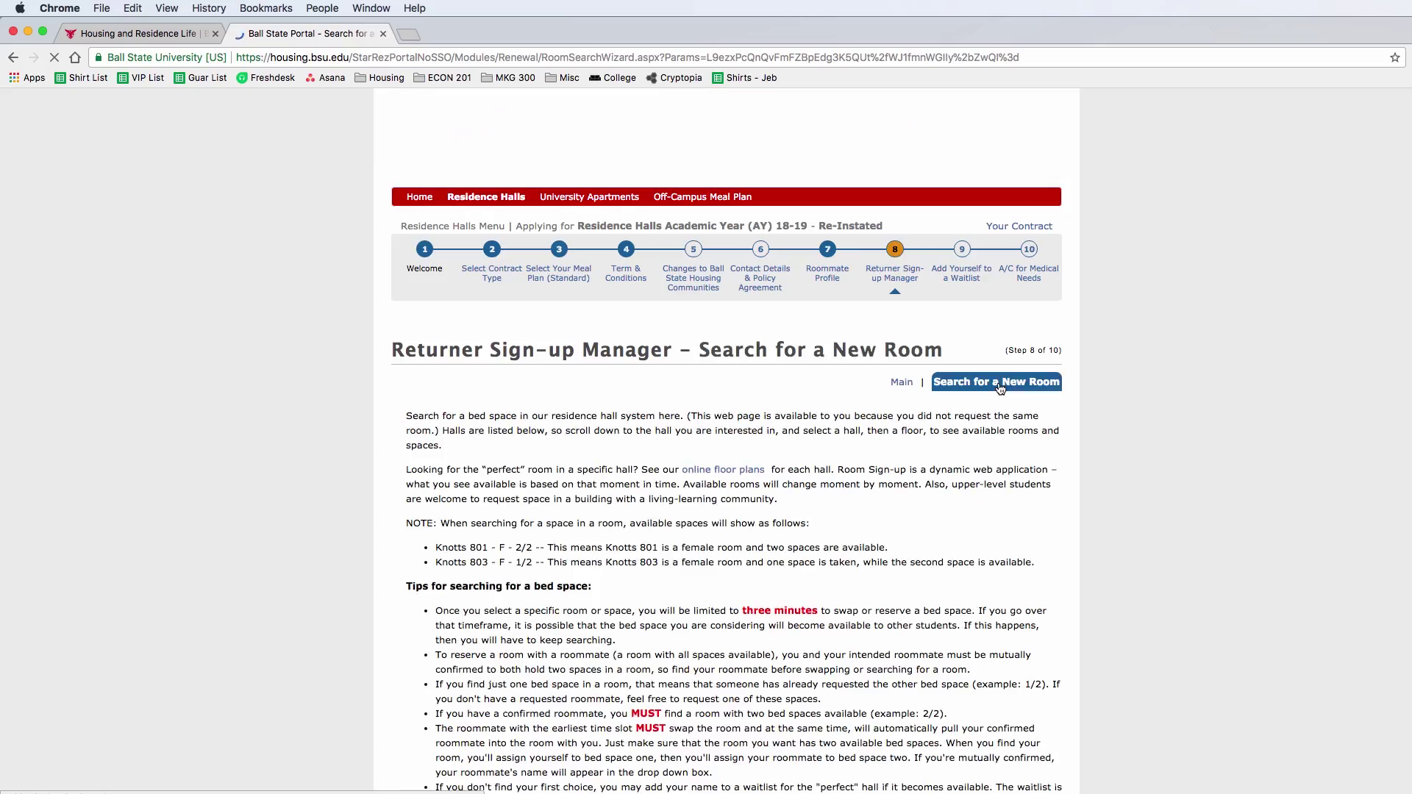
scroll(500, 413, down, 2)
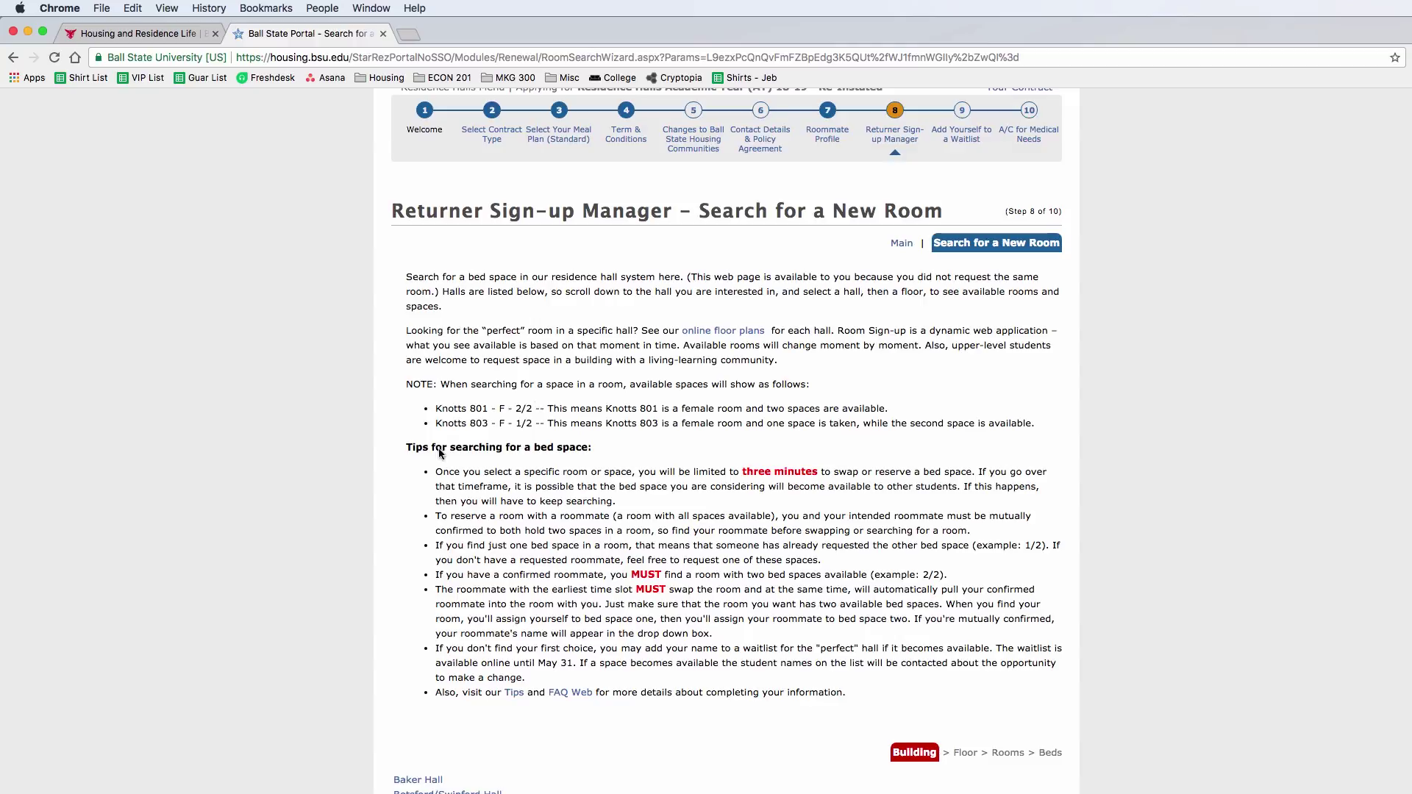
scroll(437, 426, down, 1)
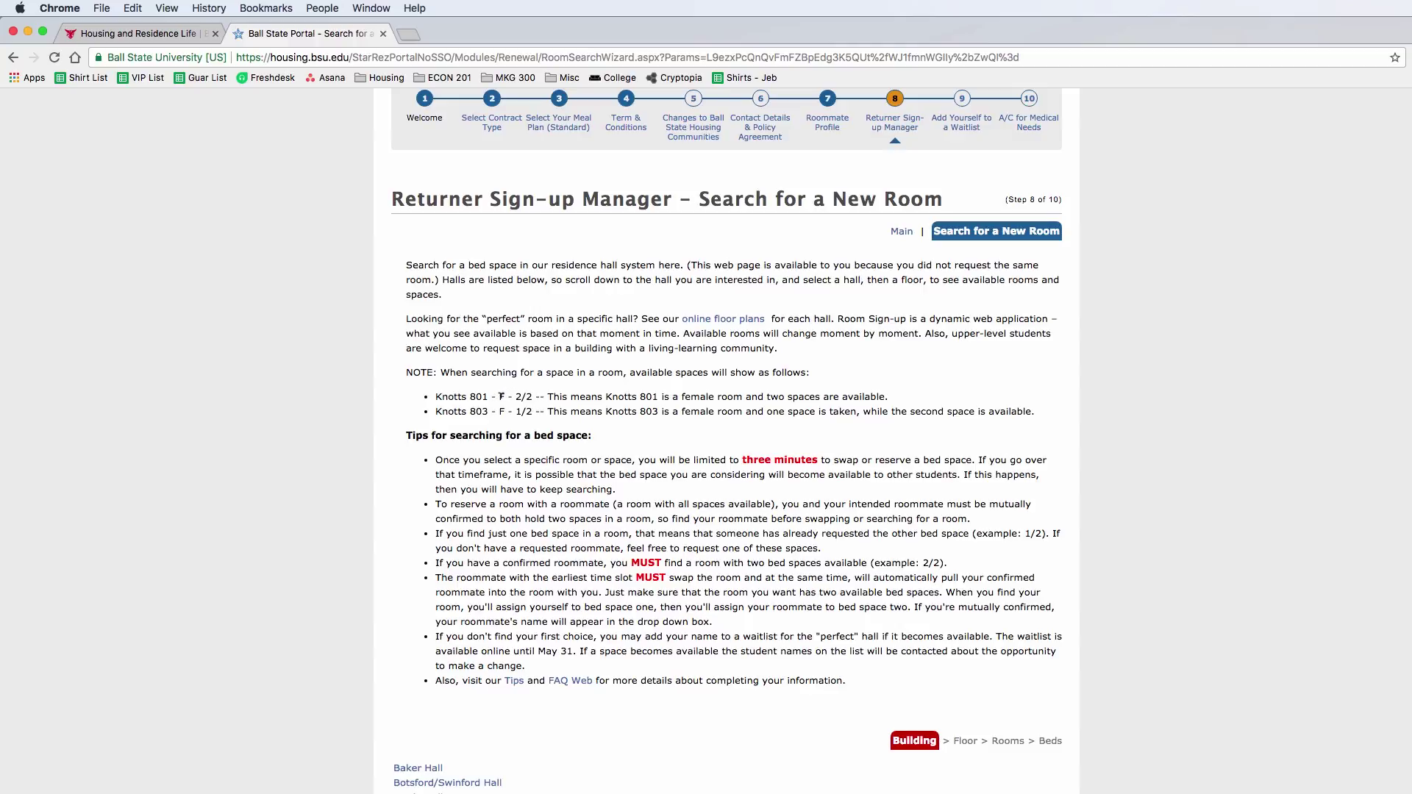
scroll(501, 396, down, 2)
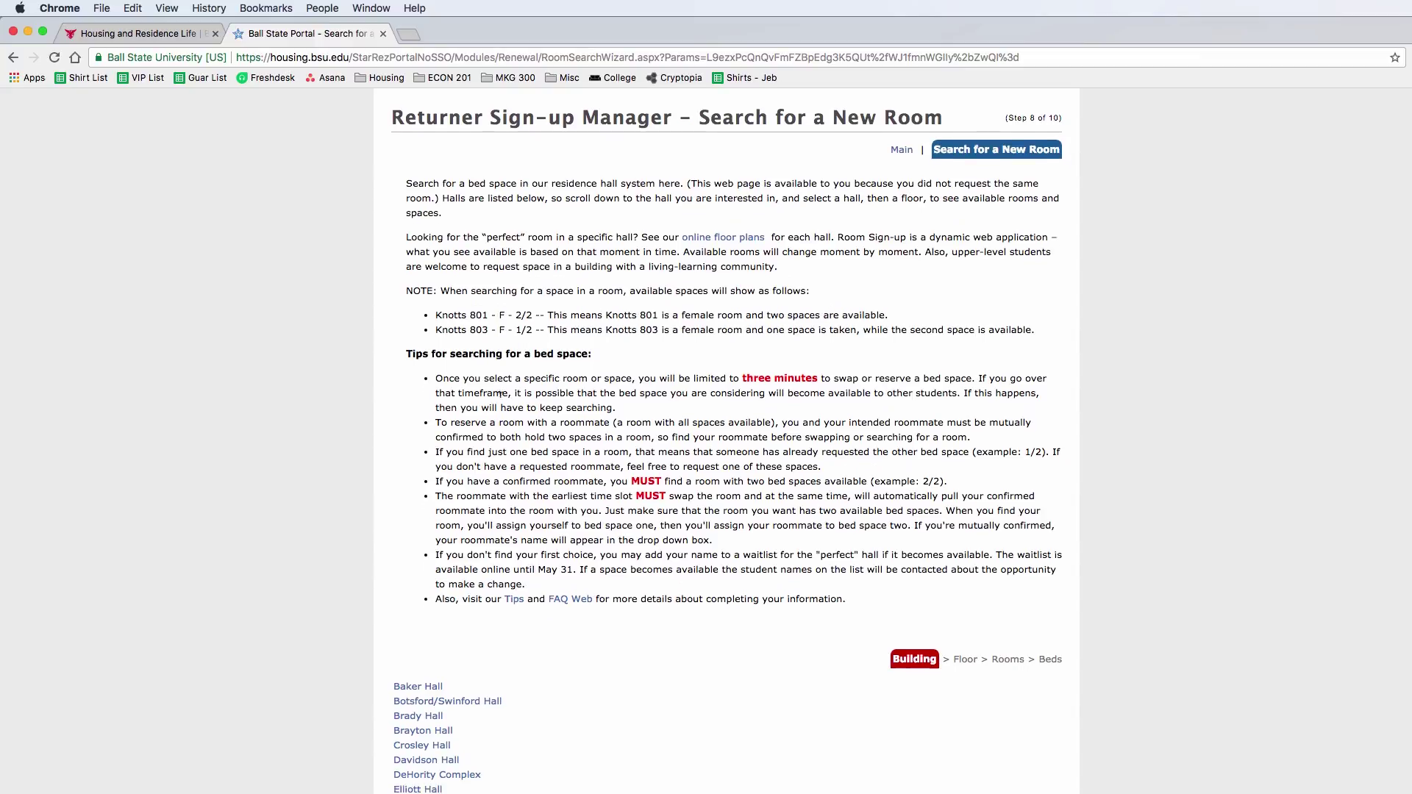
scroll(501, 395, down, 1)
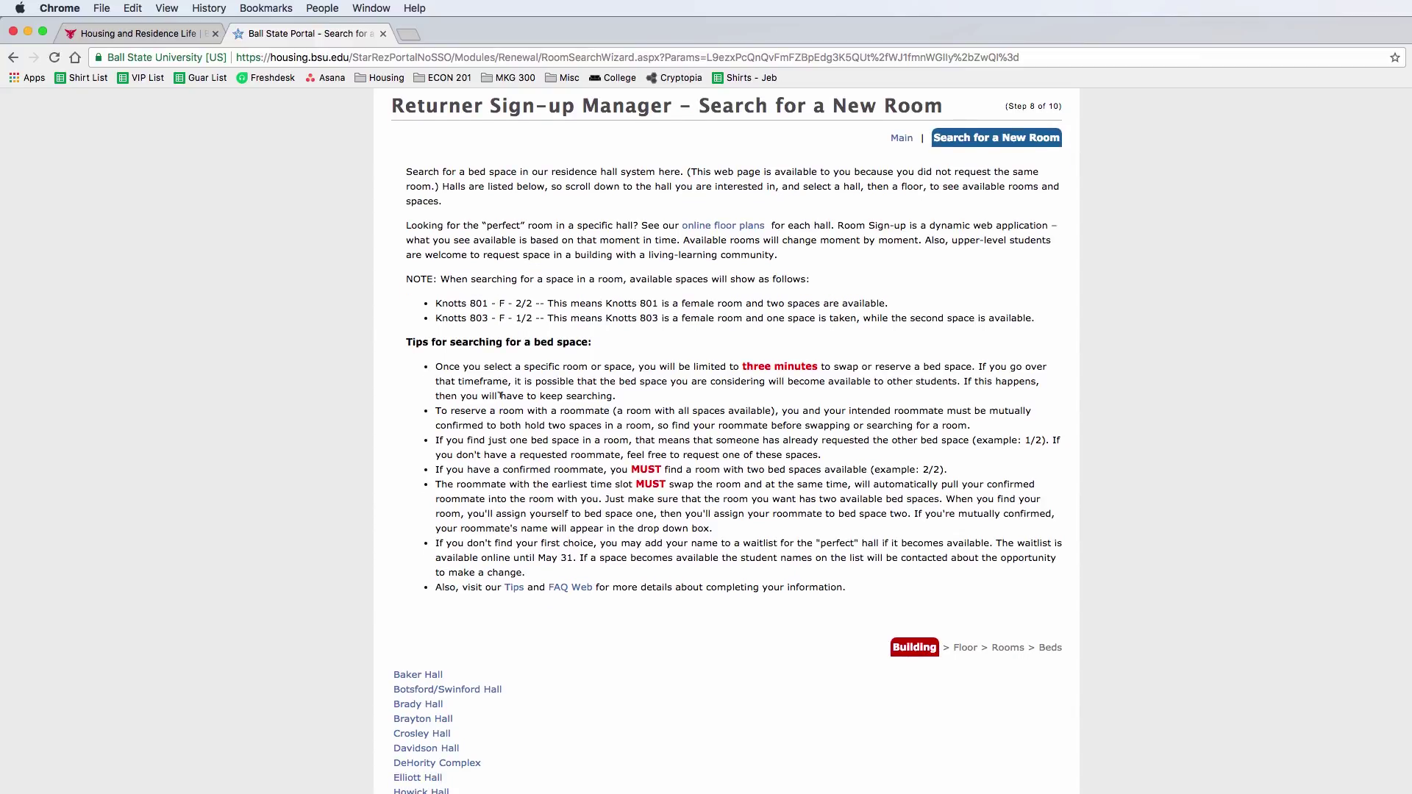
scroll(500, 396, down, 1)
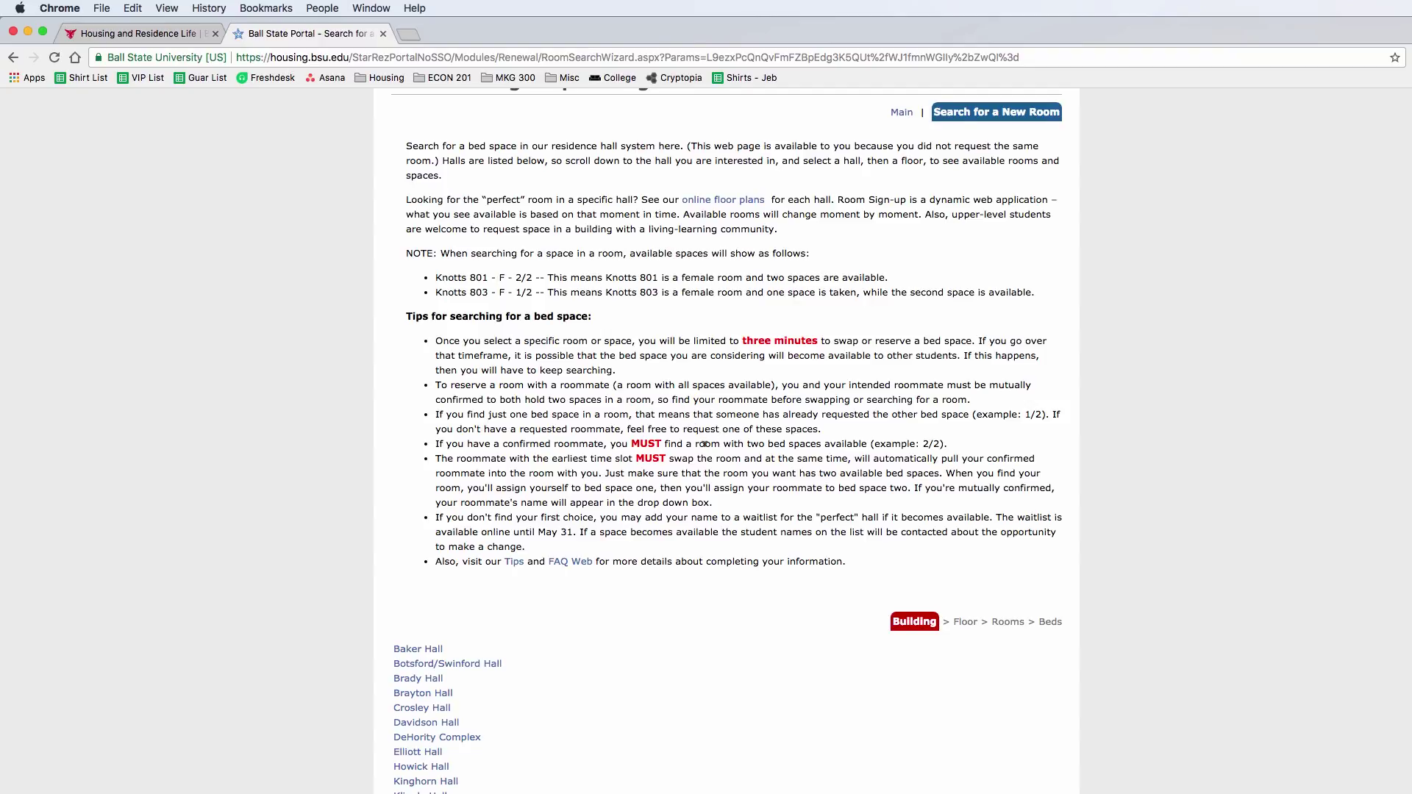
scroll(705, 451, down, 1)
scroll(705, 450, down, 2)
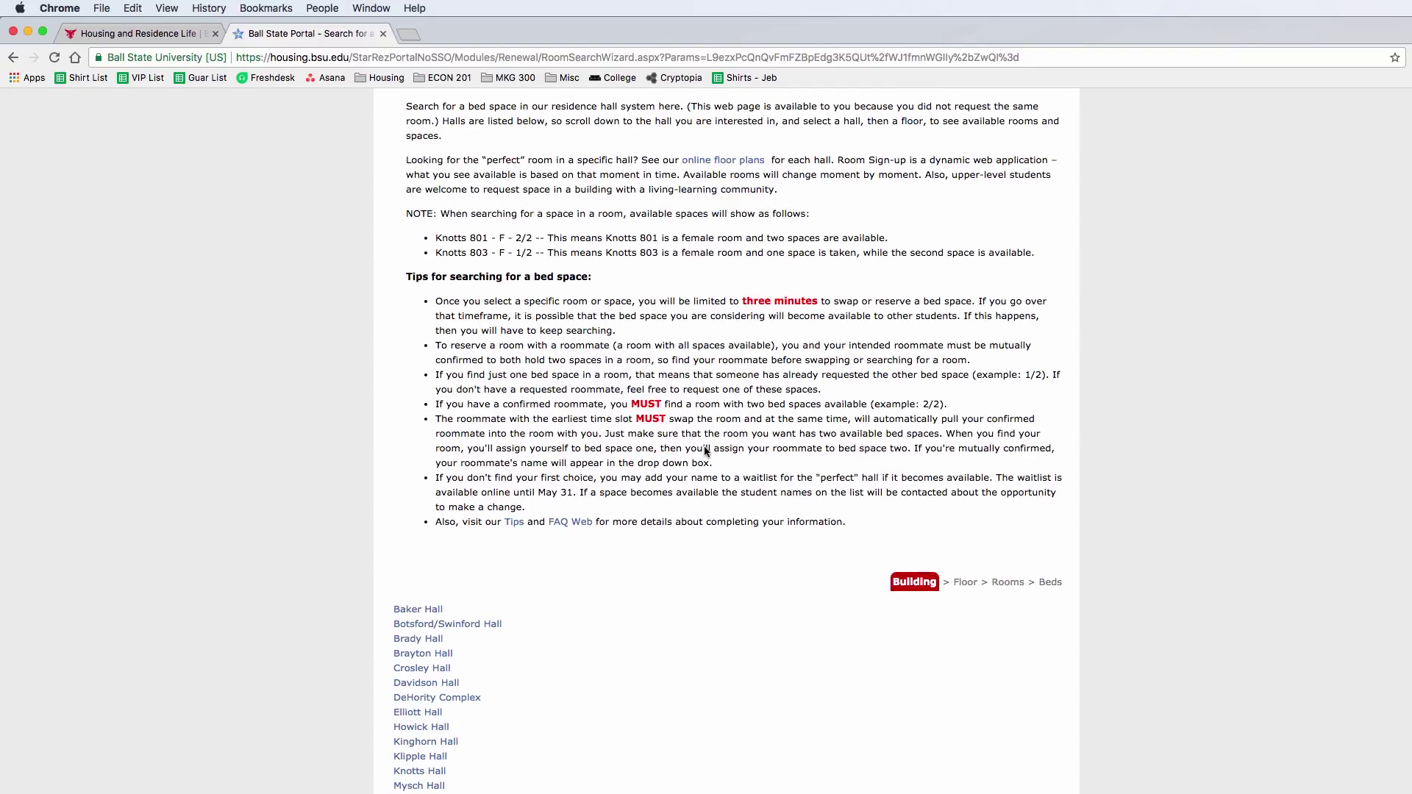
scroll(705, 445, down, 1)
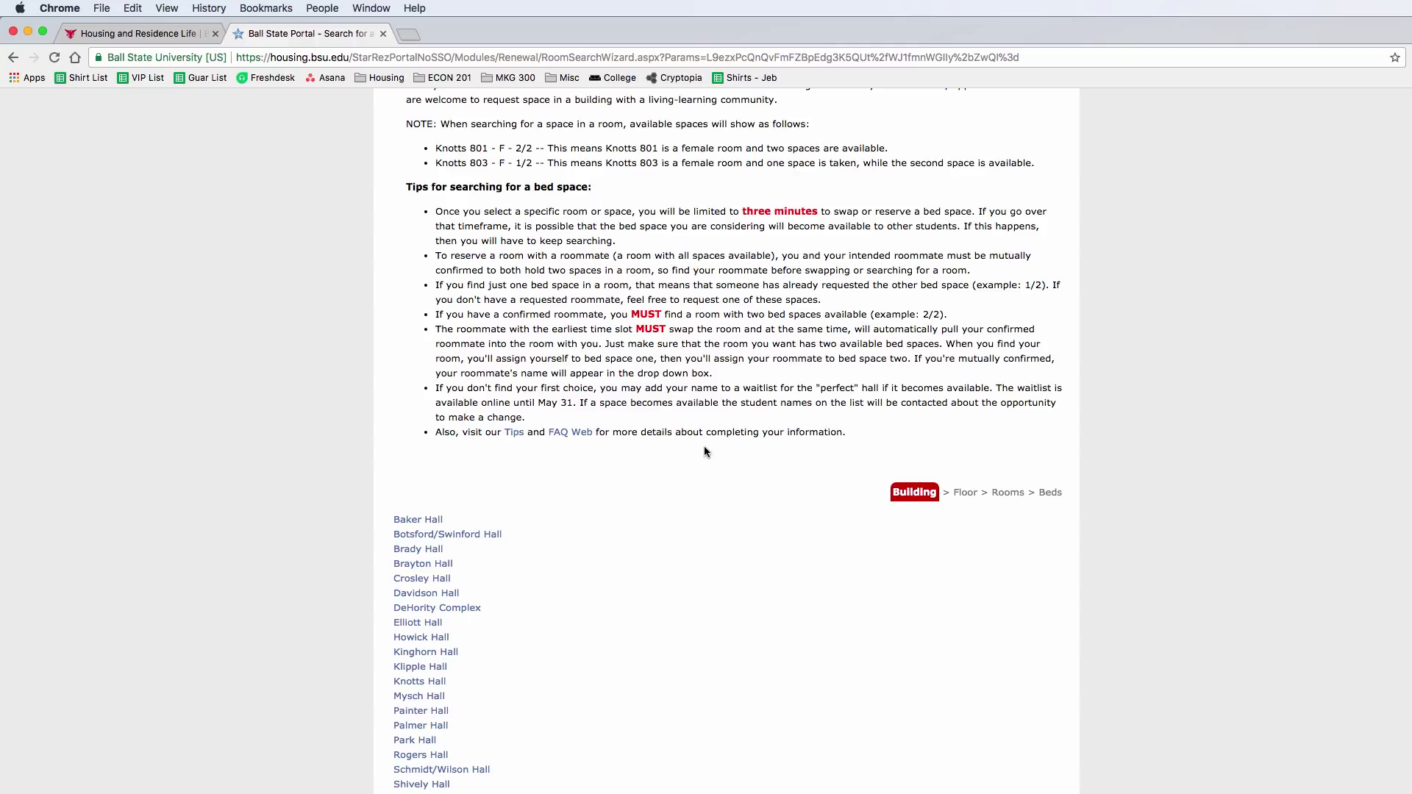
scroll(712, 450, up, 6)
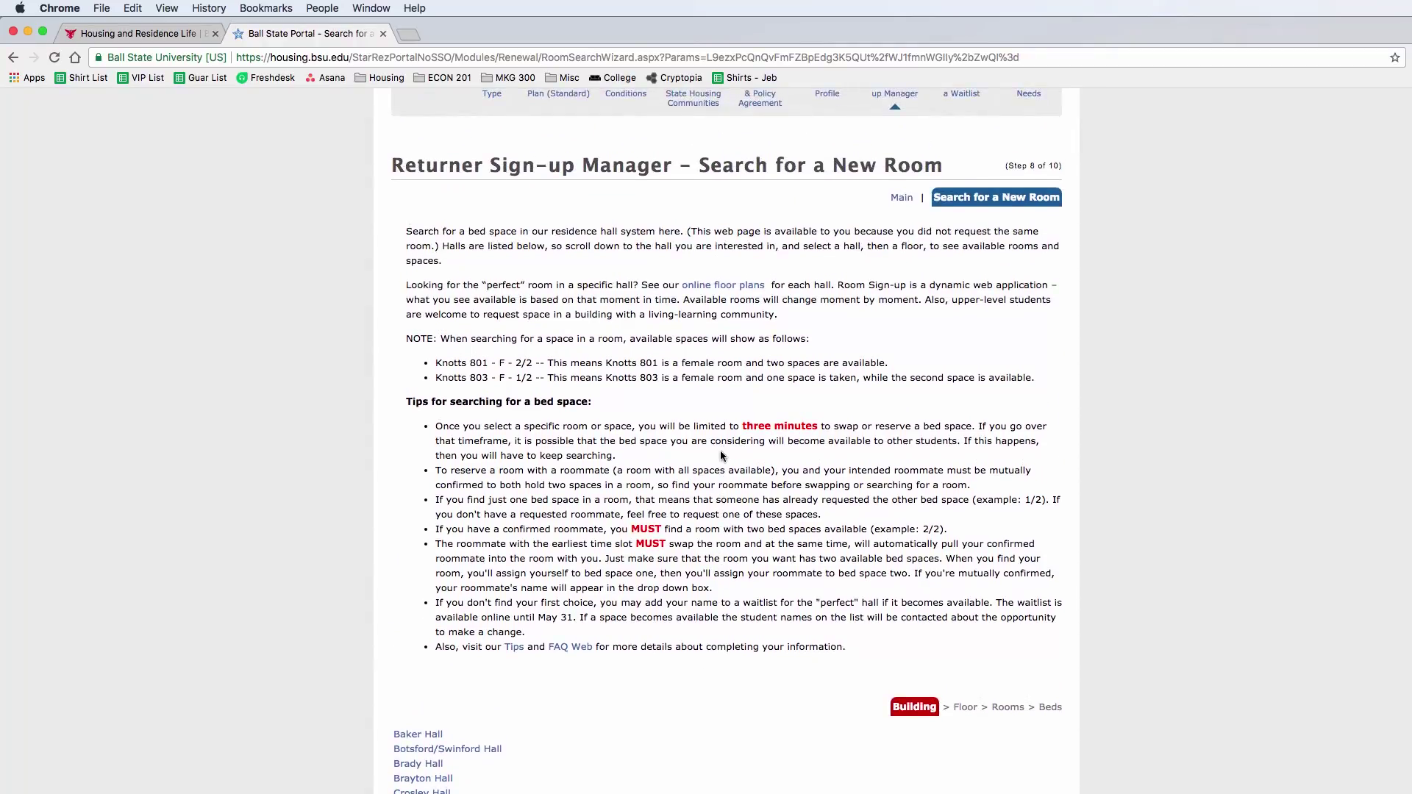
Choose Park Hall from the list of residence halls
scroll(719, 452, down, 8)
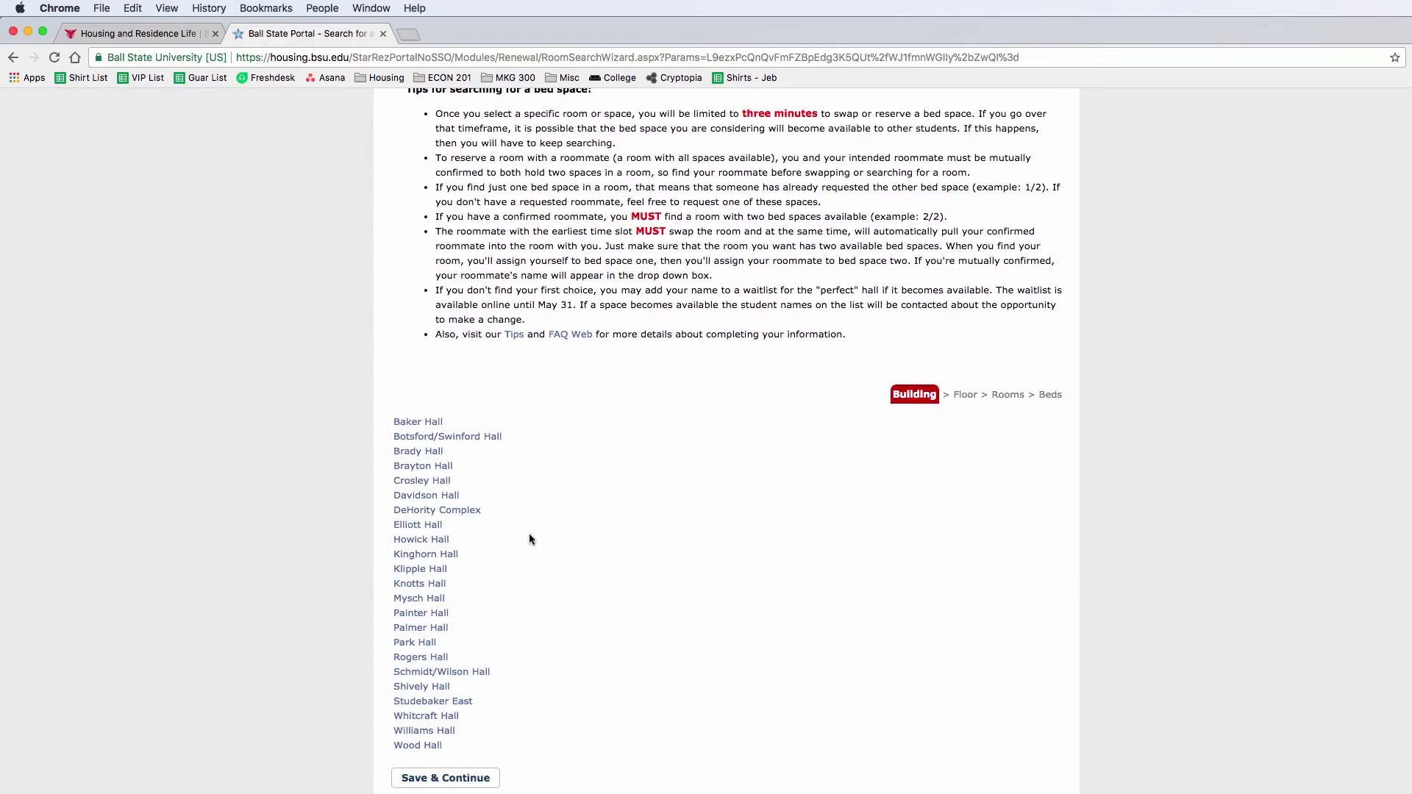
scroll(515, 552, down, 2)
click(423, 586)
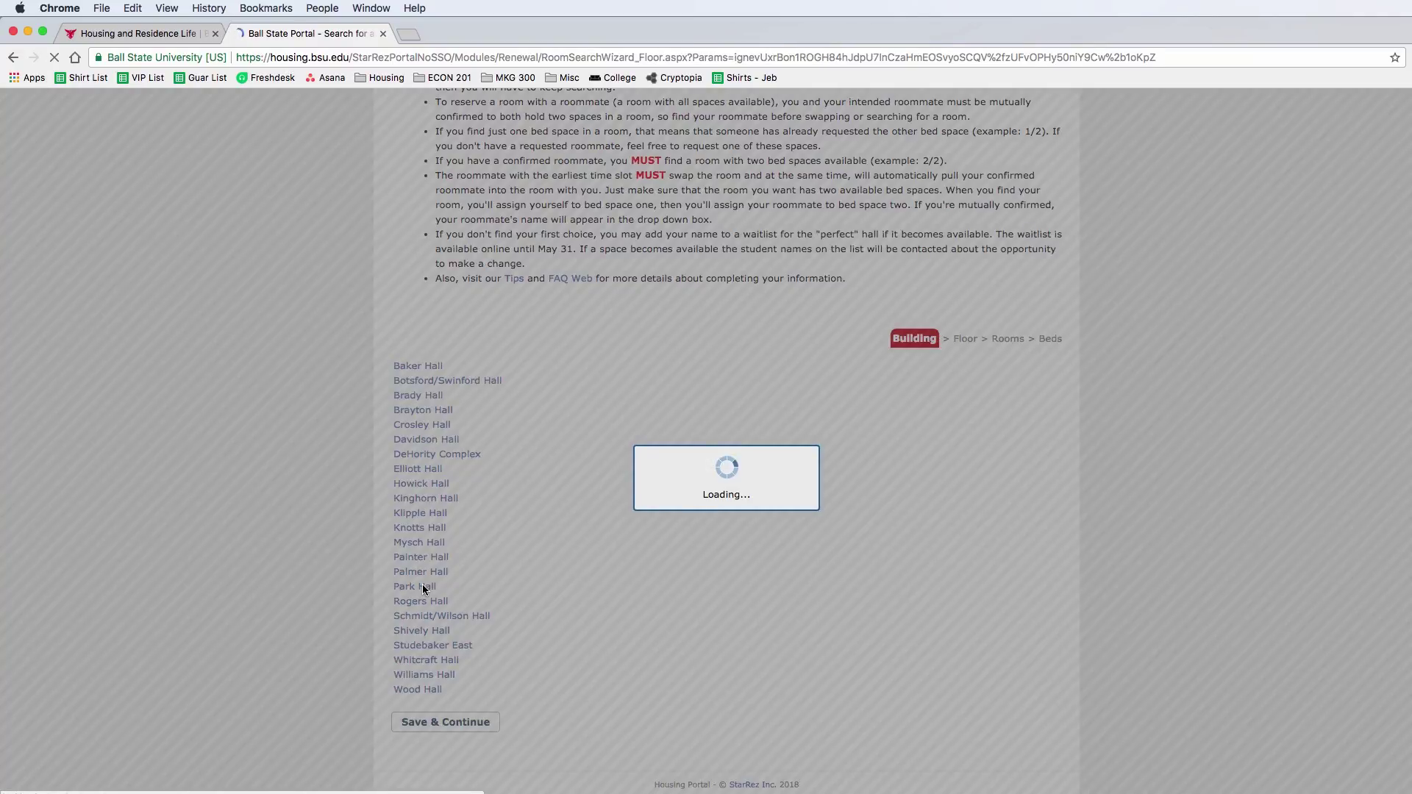
Select Park Floor 1 in the Park Hall floor table and continue to its rooms
scroll(471, 542, down, 8)
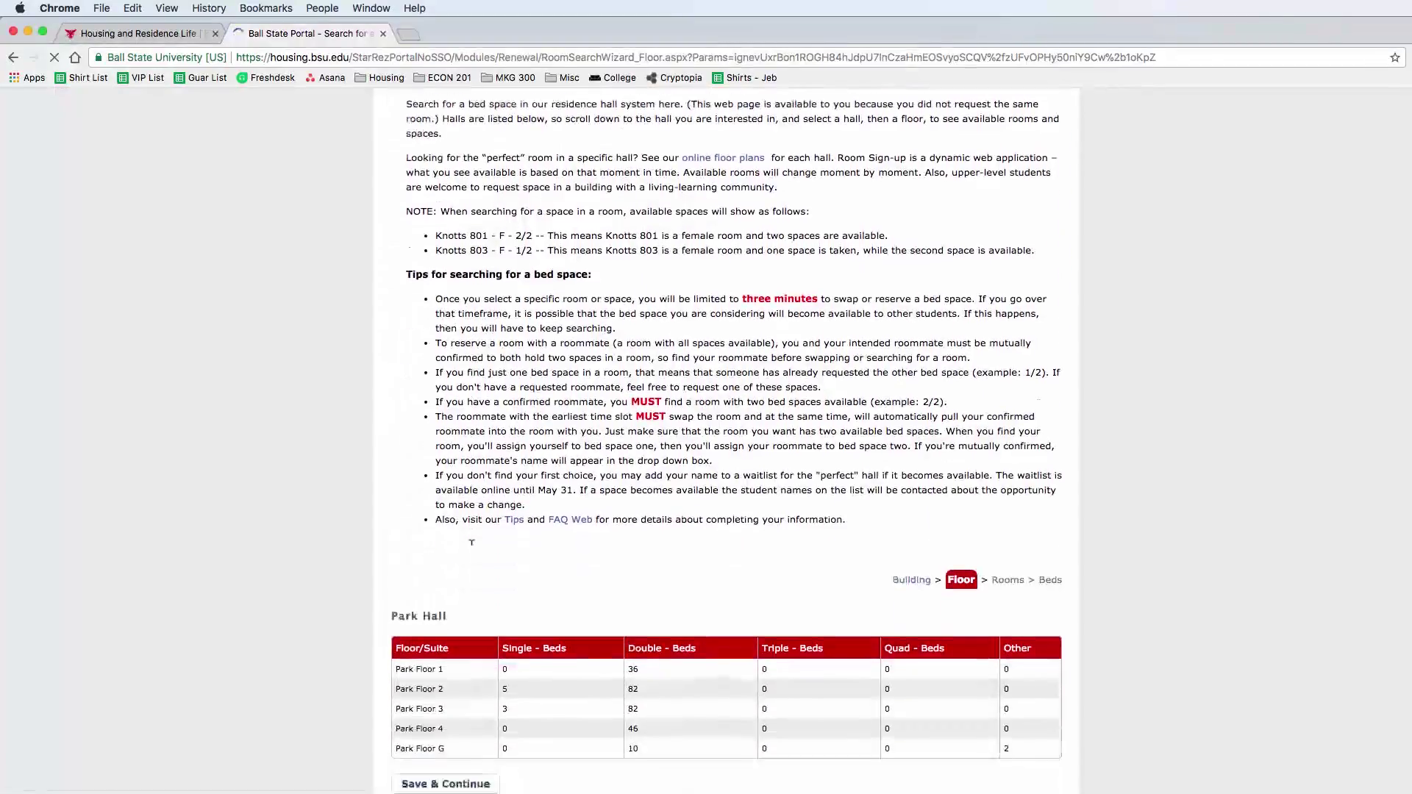
scroll(471, 542, down, 2)
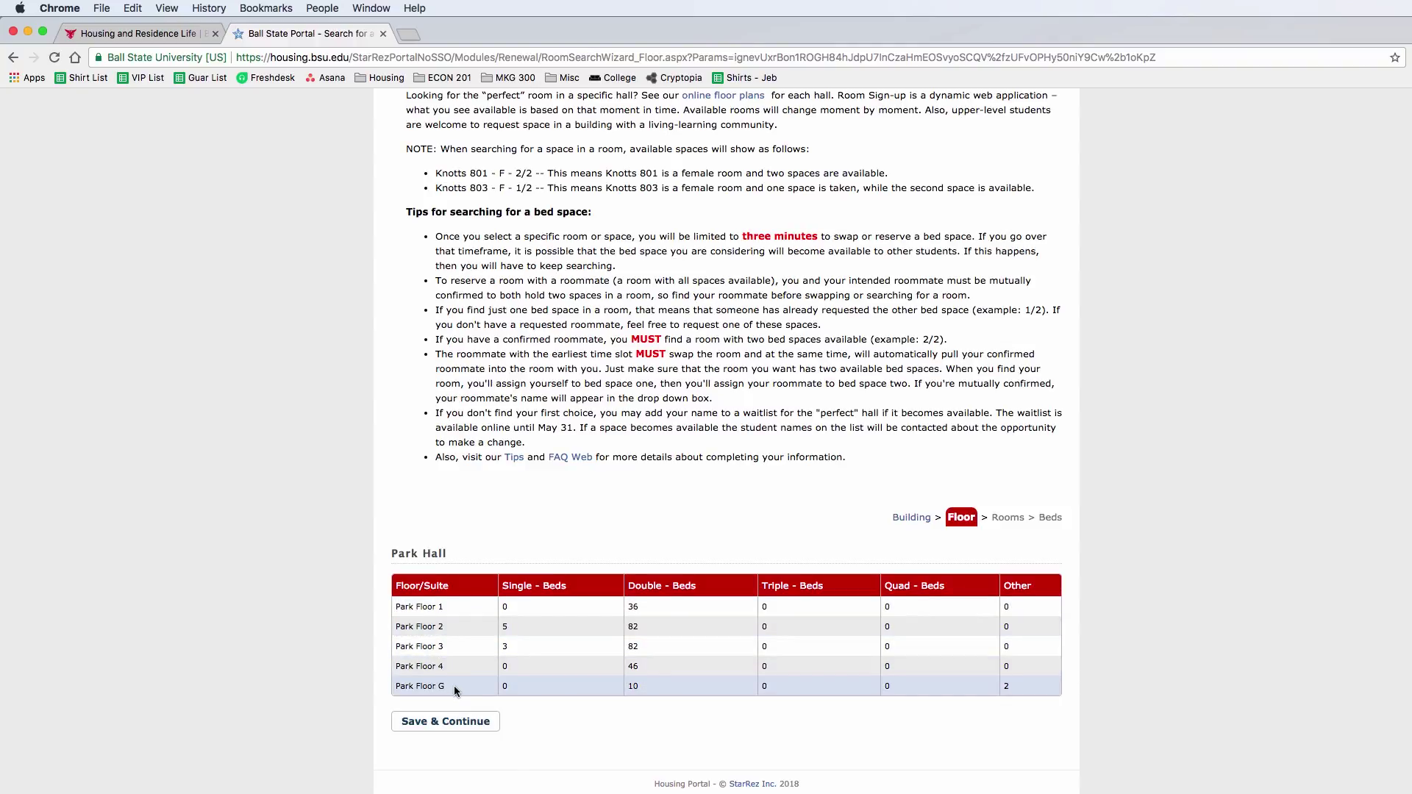
click(430, 607)
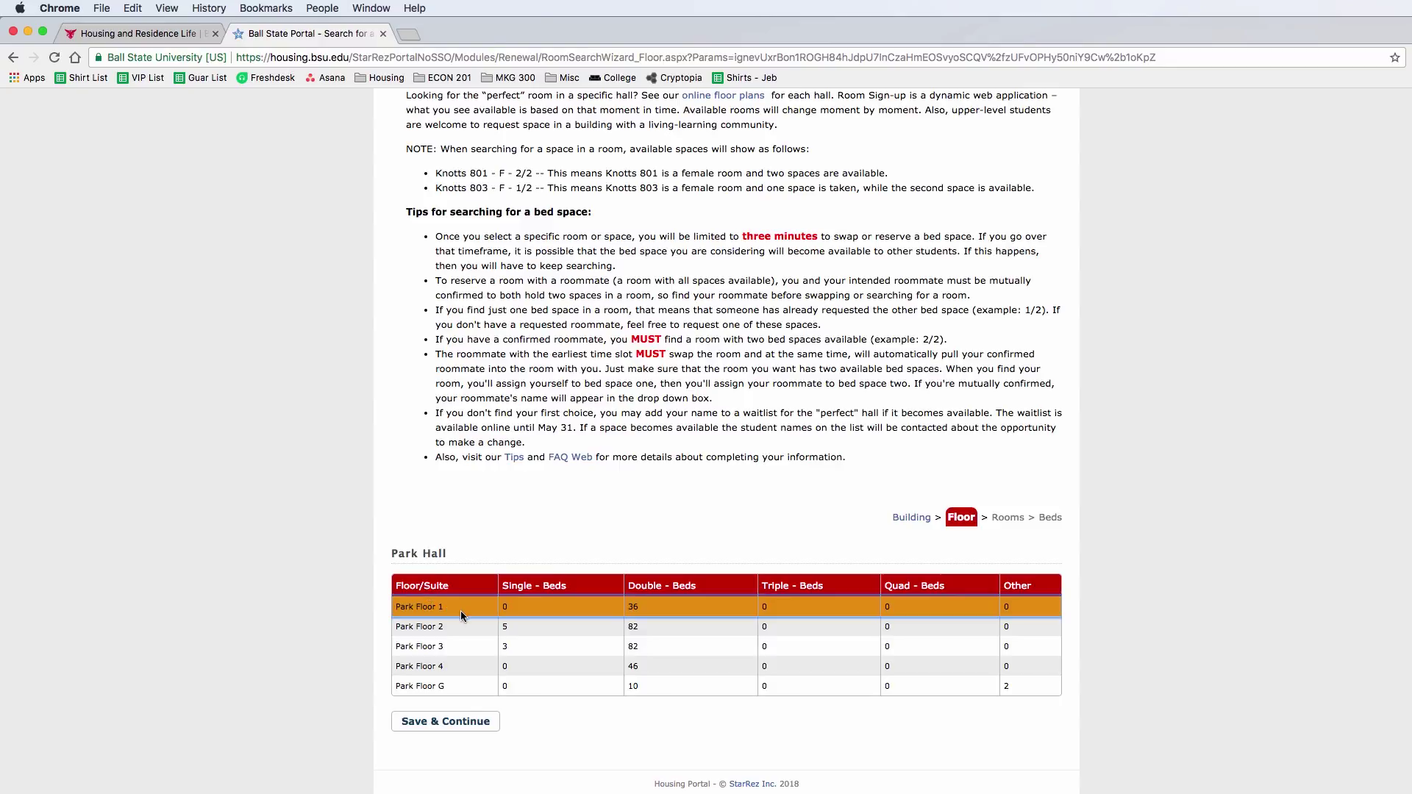
click(461, 722)
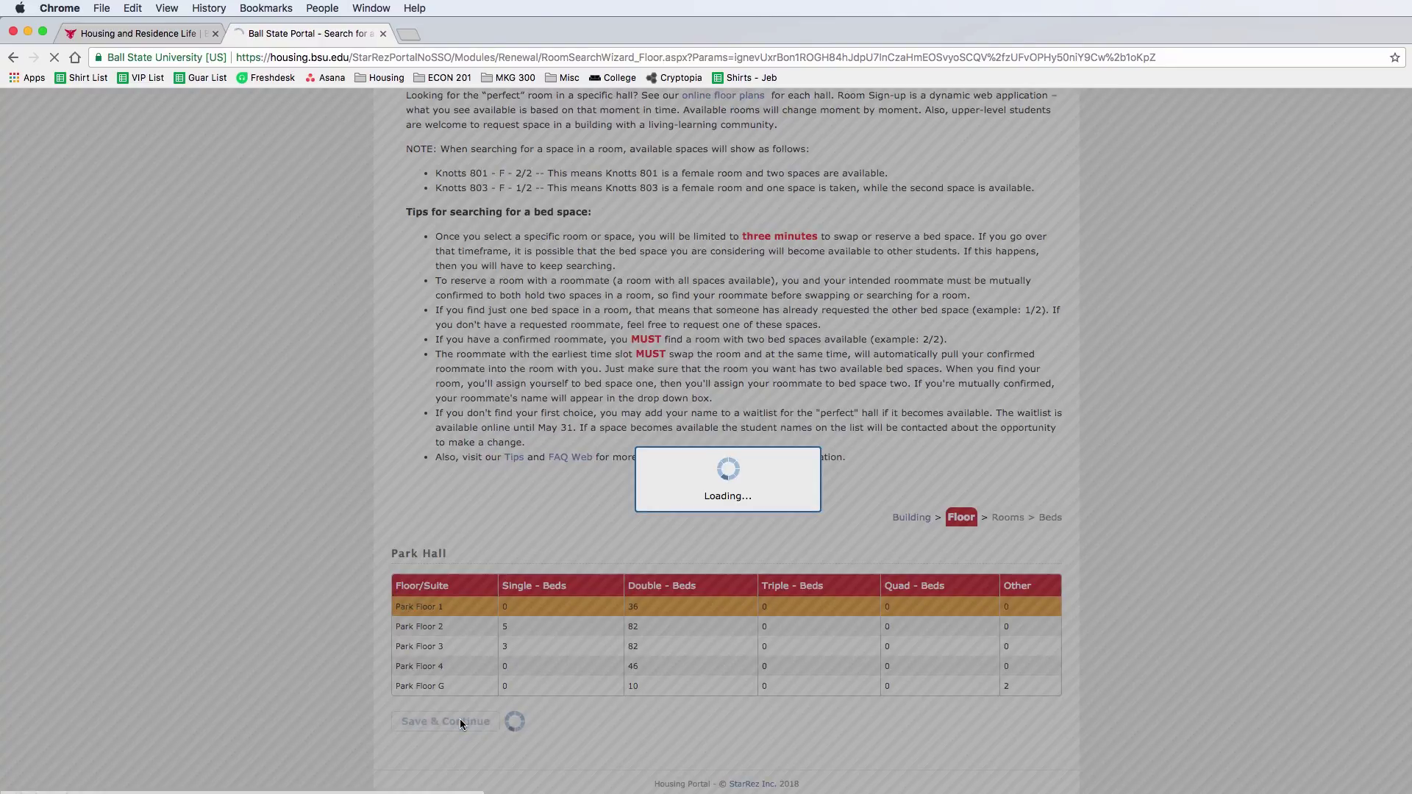
Examine the available rooms on Park Floor 1 and the accompanying floor plan
scroll(308, 559, down, 6)
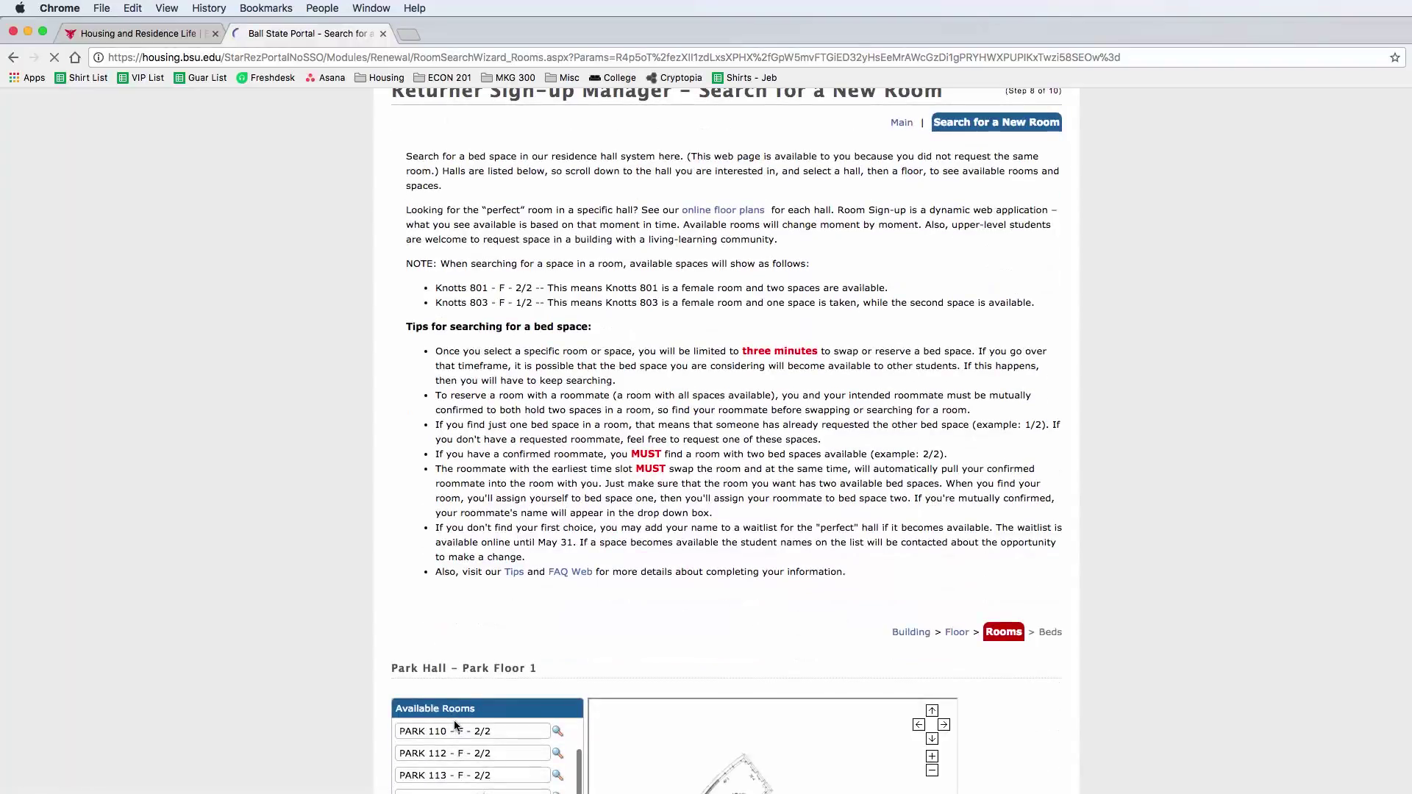
scroll(306, 545, up, 4)
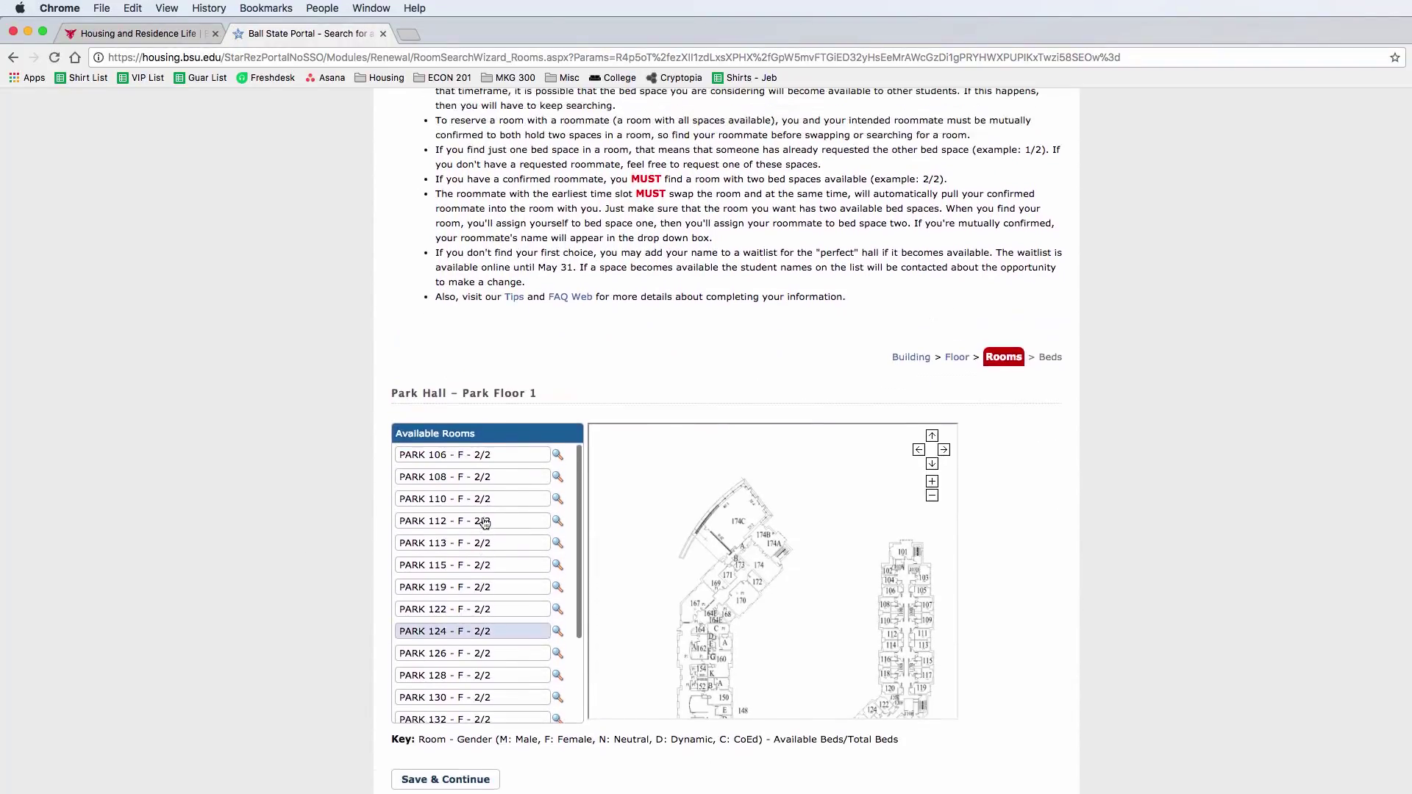
scroll(265, 522, down, 1)
scroll(265, 529, down, 1)
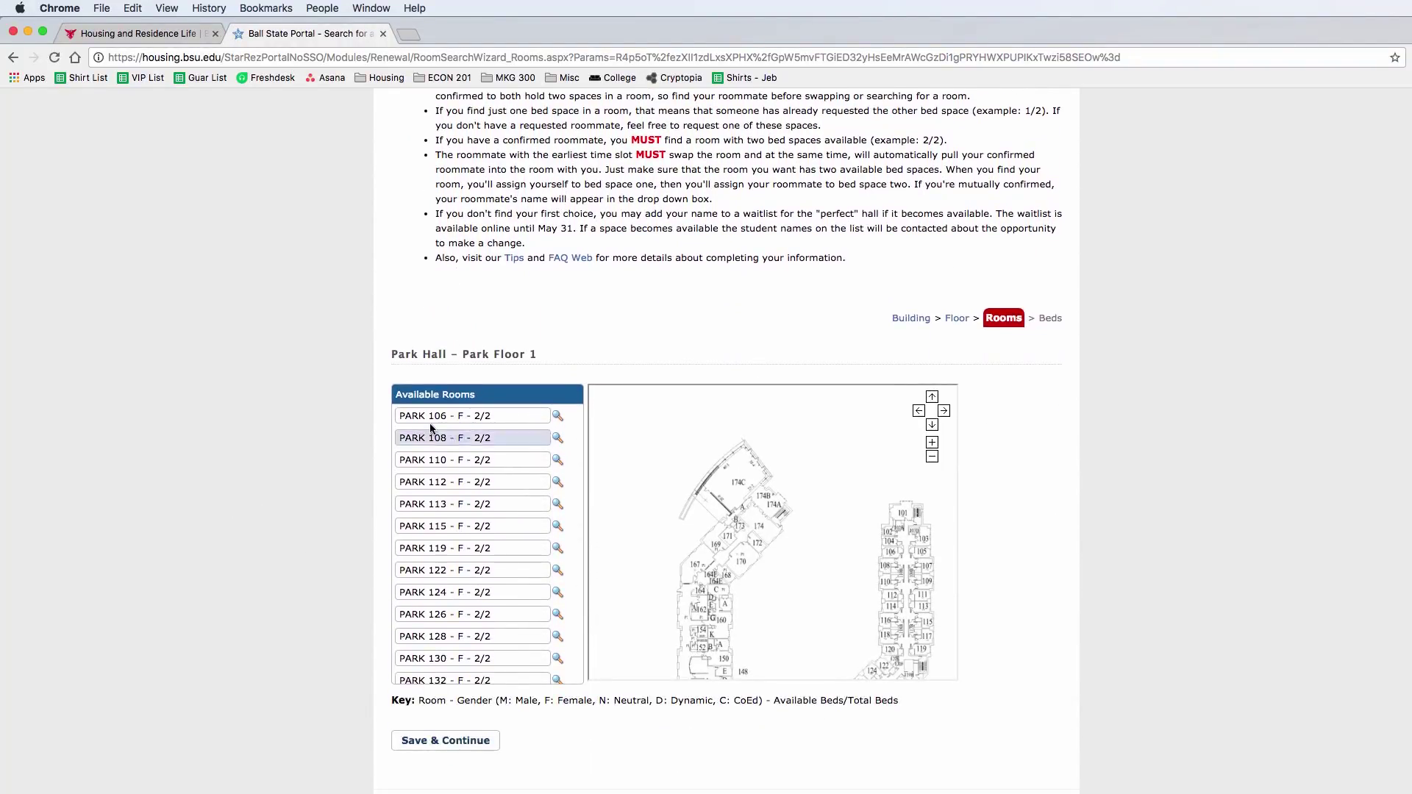
click(480, 420)
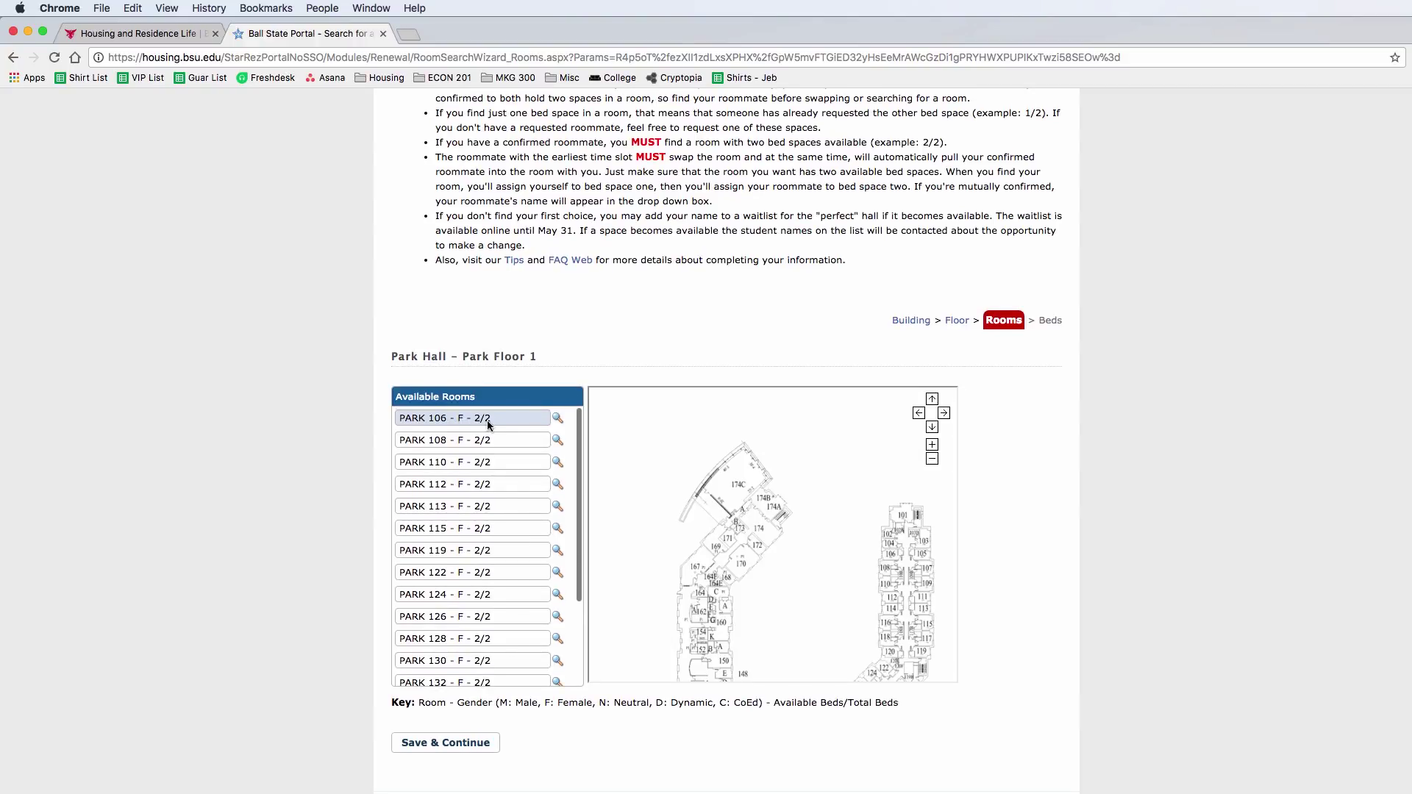
scroll(505, 528, down, 5)
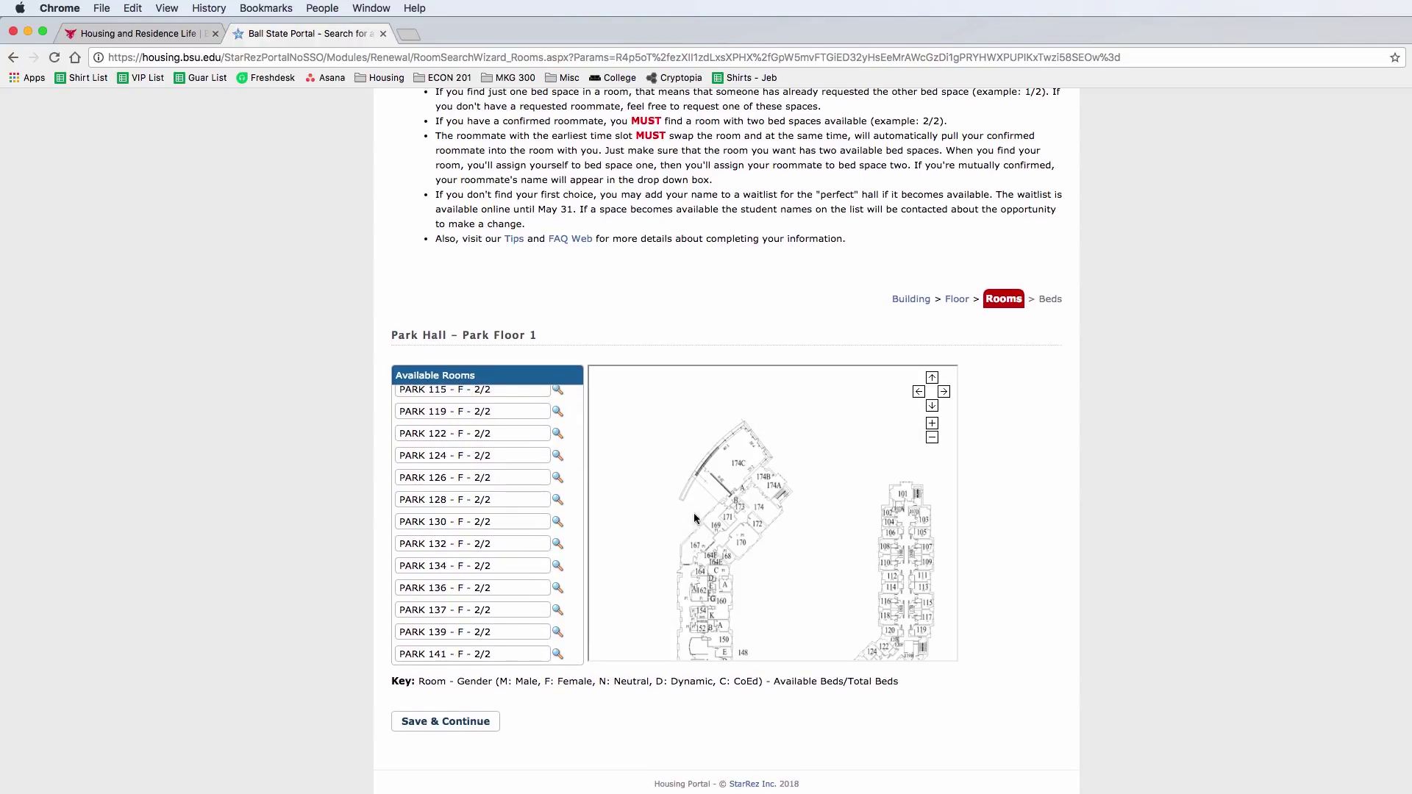
scroll(765, 471, down, 4)
scroll(748, 486, up, 3)
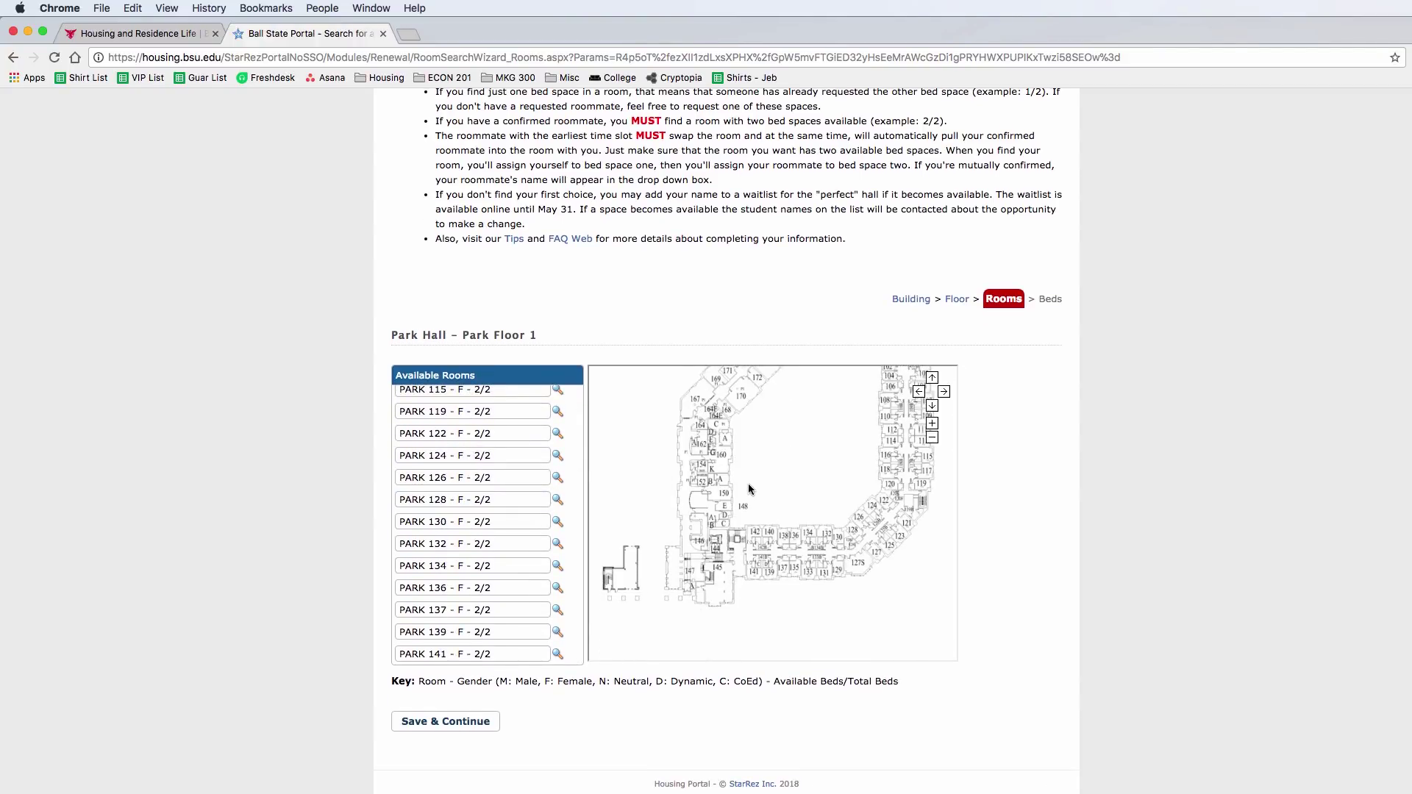
scroll(744, 555, down, 2)
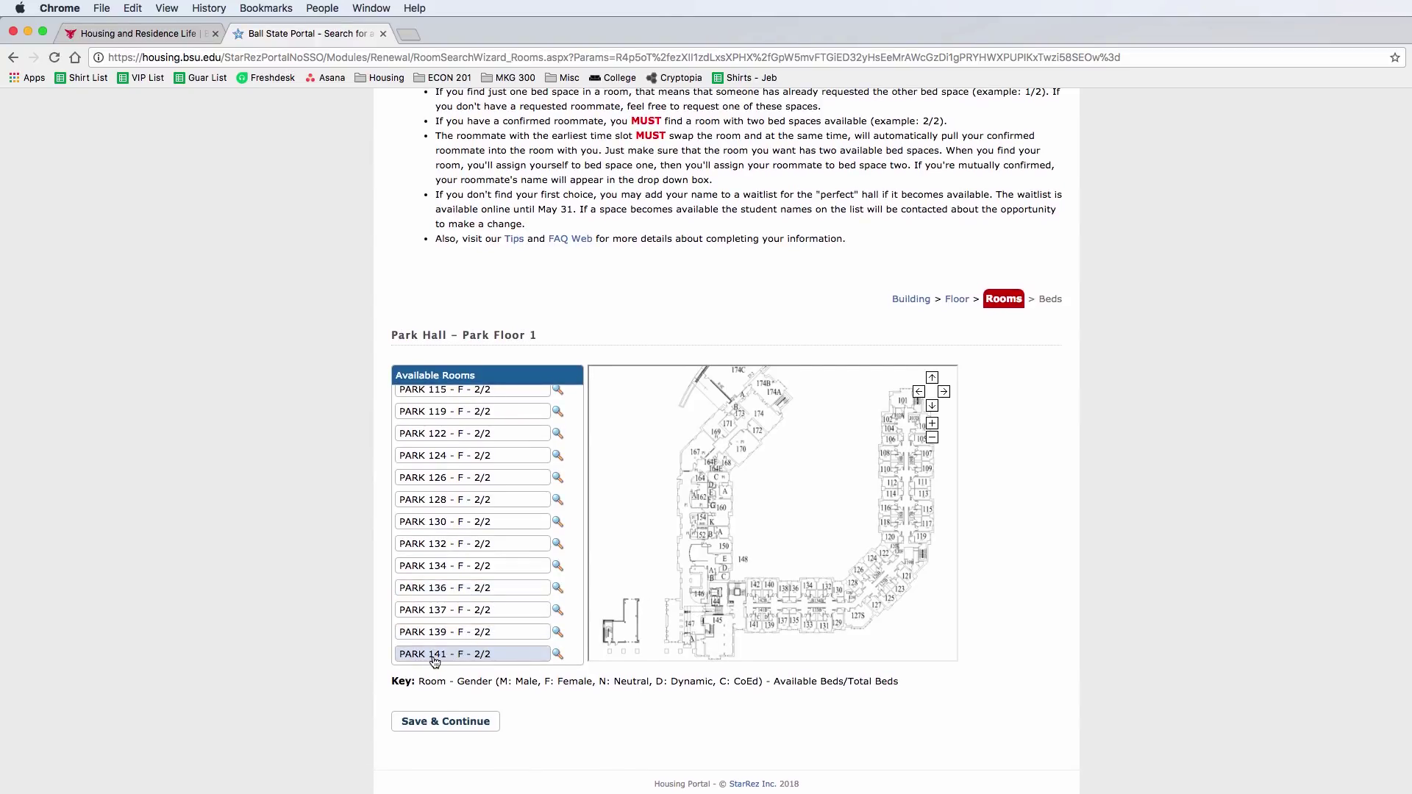
View the room details of PARK 141, checking its type, bed occupancy and location on the floor plan, and close them
click(559, 656)
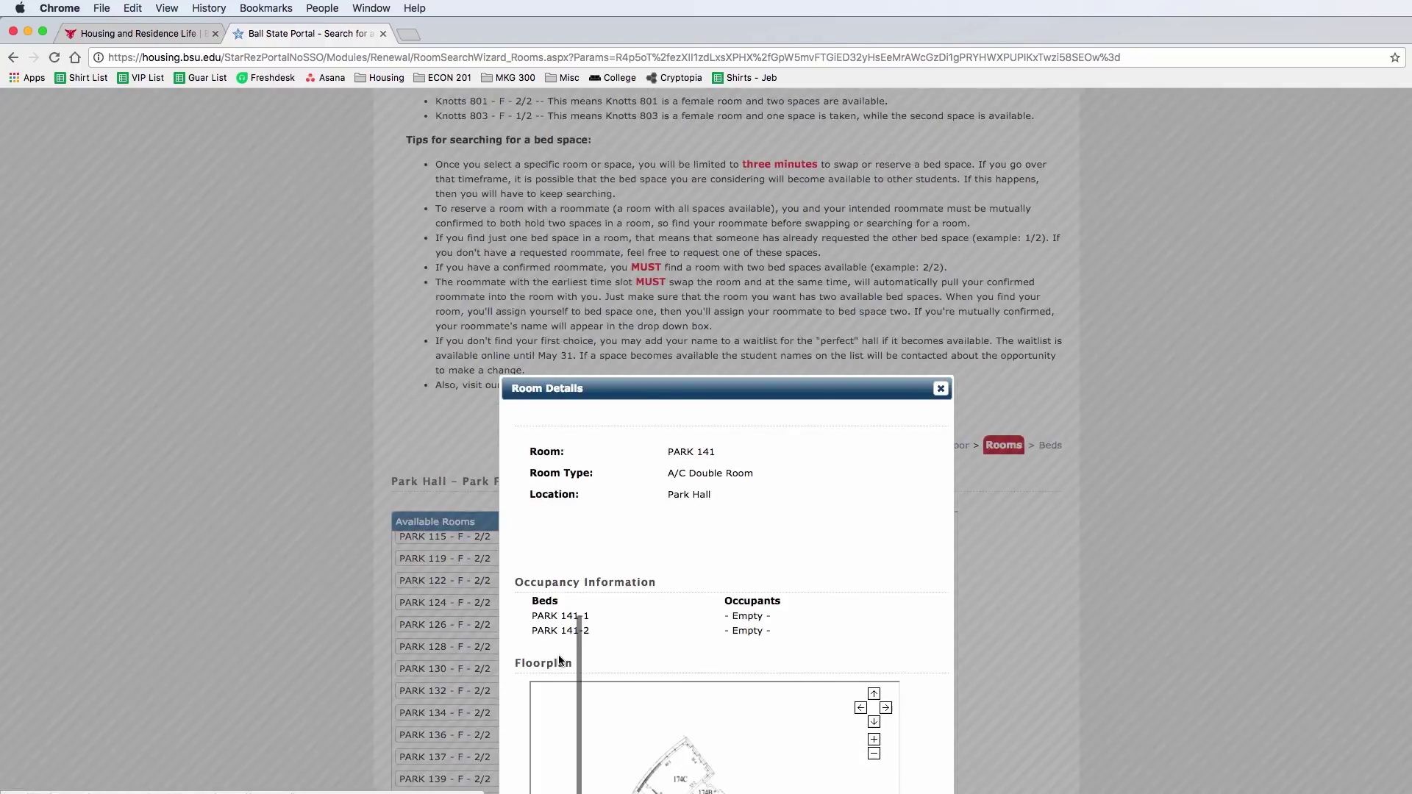
scroll(319, 530, down, 5)
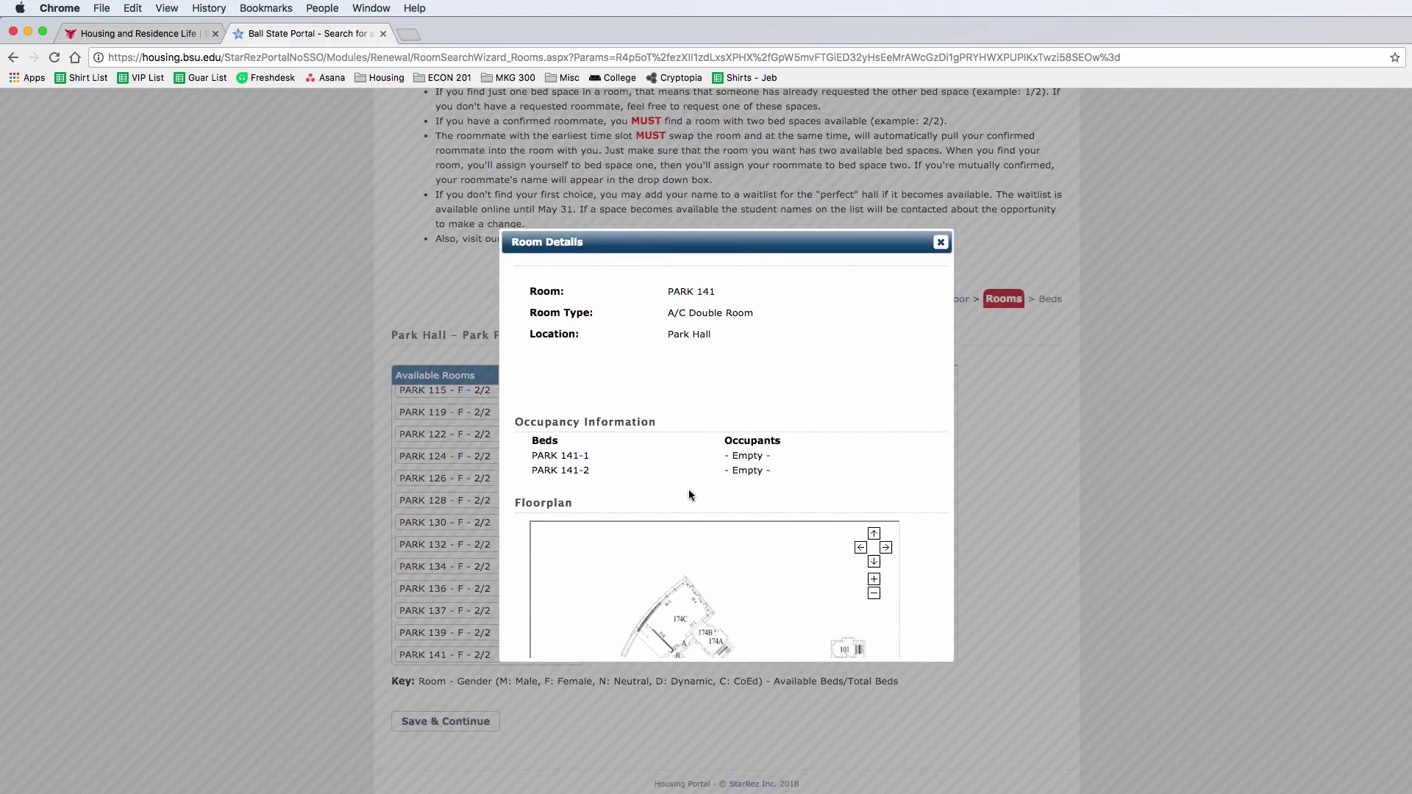
scroll(656, 417, down, 1)
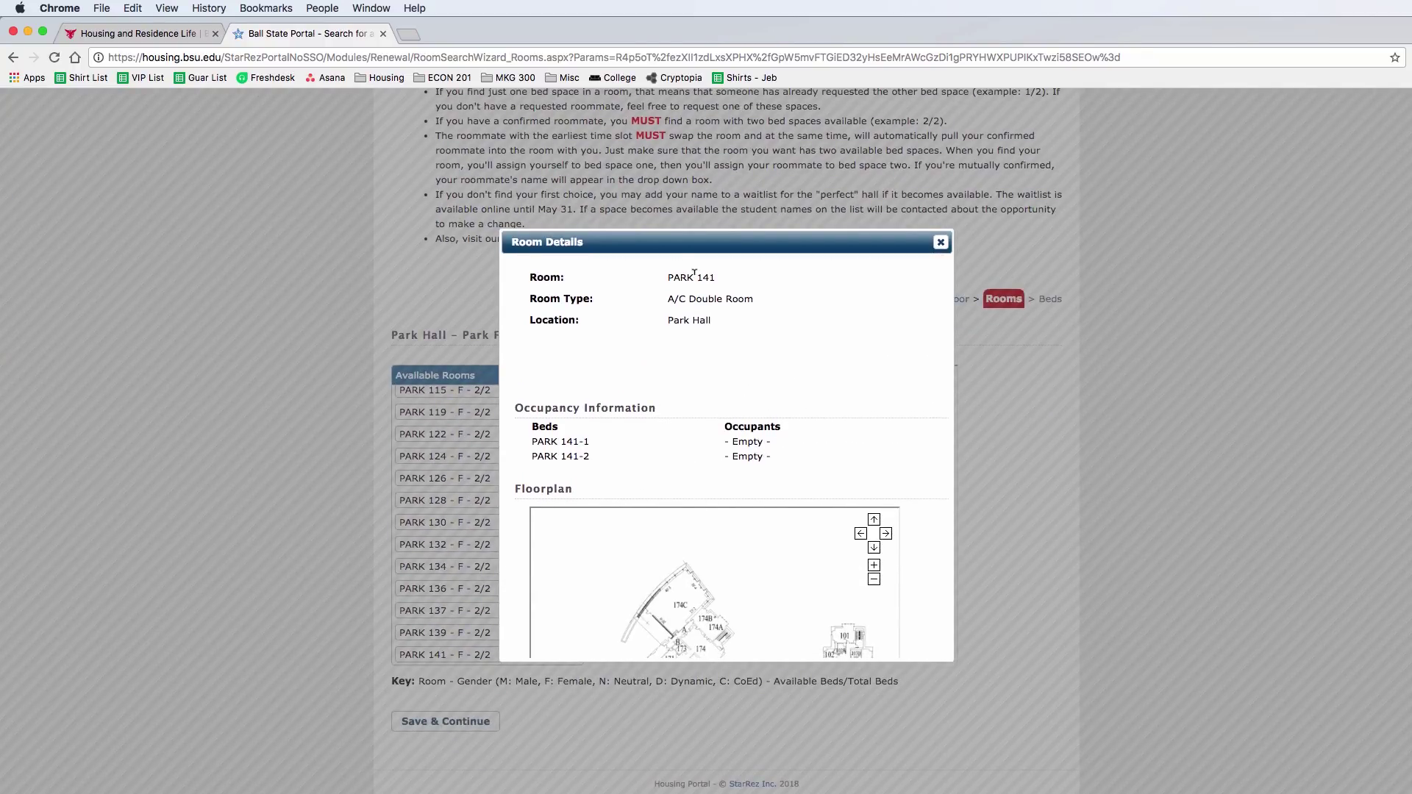
scroll(691, 409, down, 5)
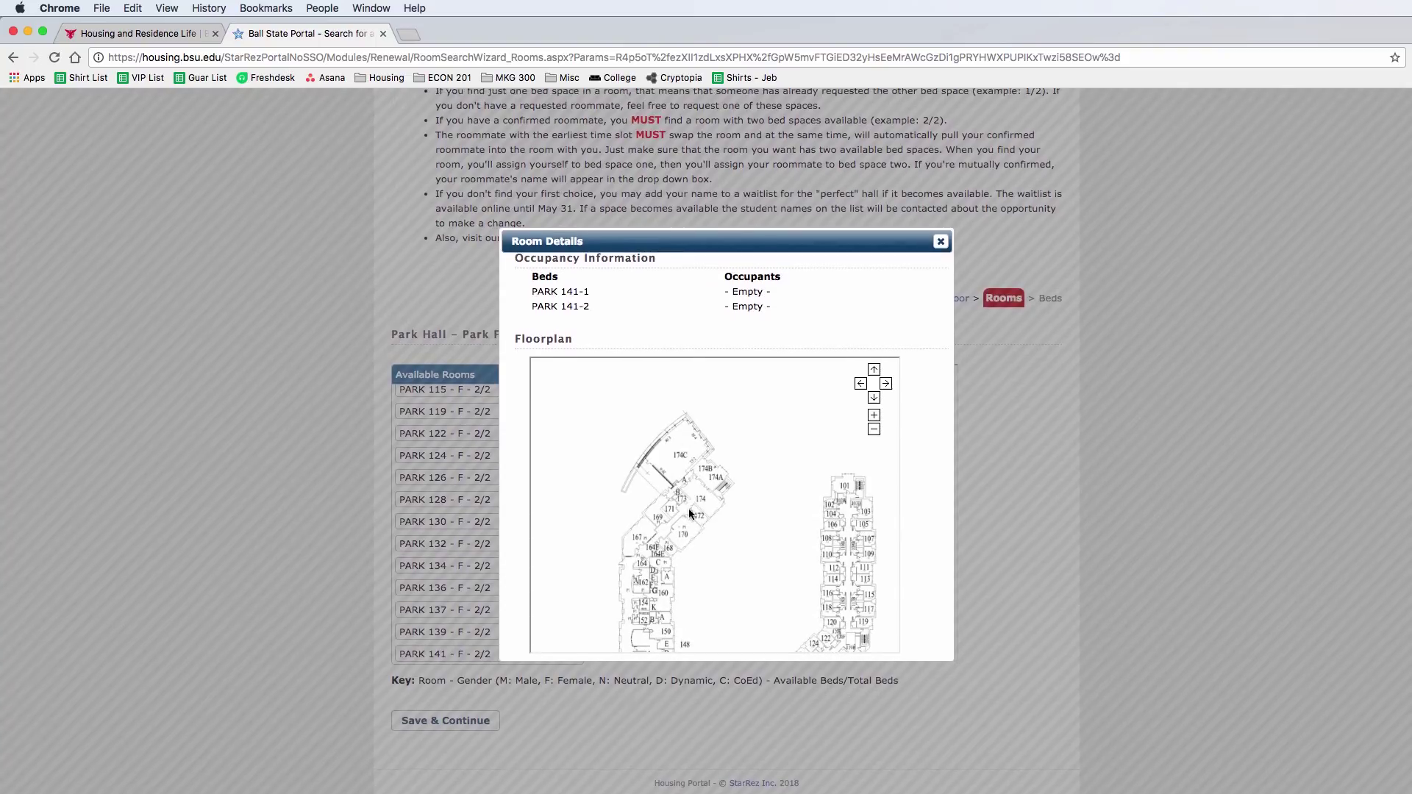
scroll(677, 509, up, 4)
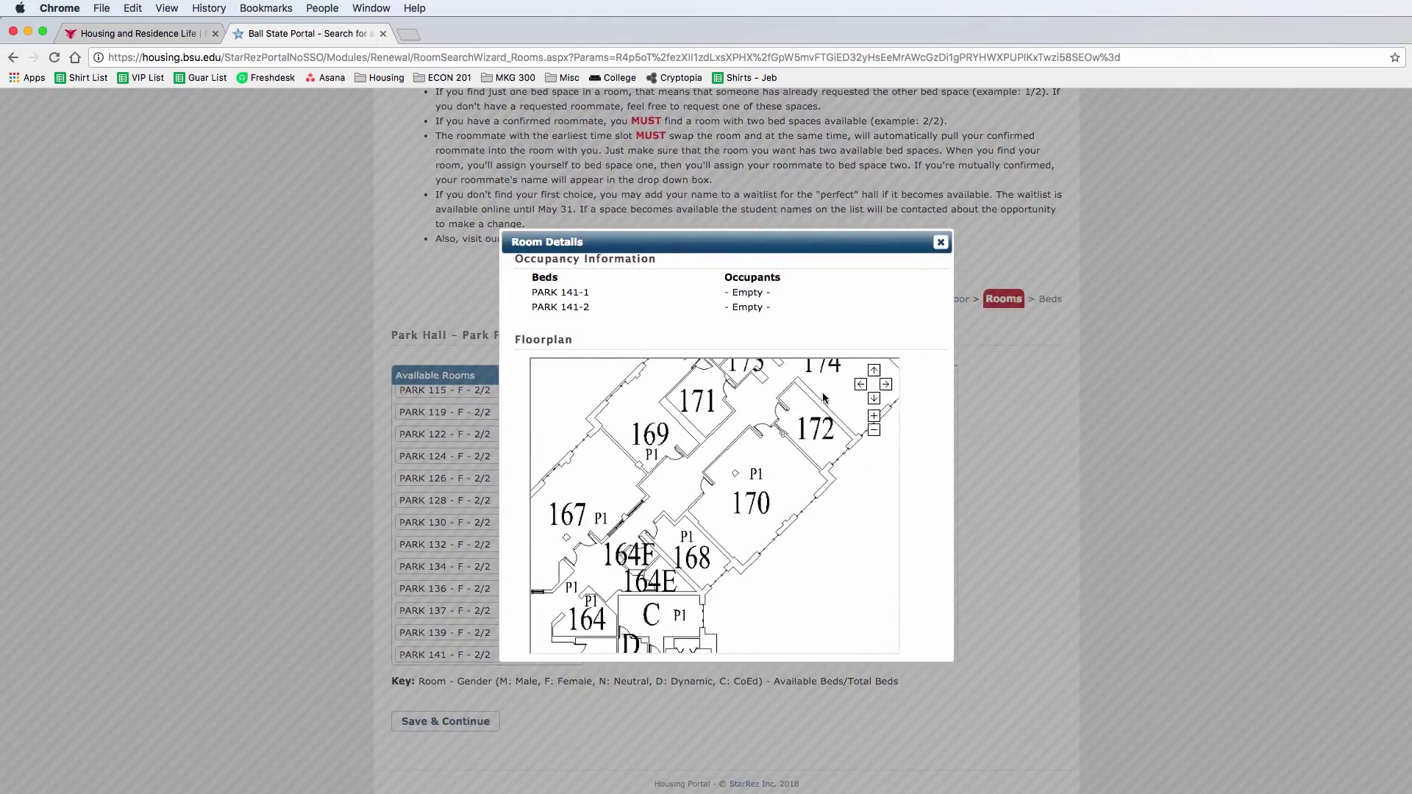
scroll(823, 398, down, 10)
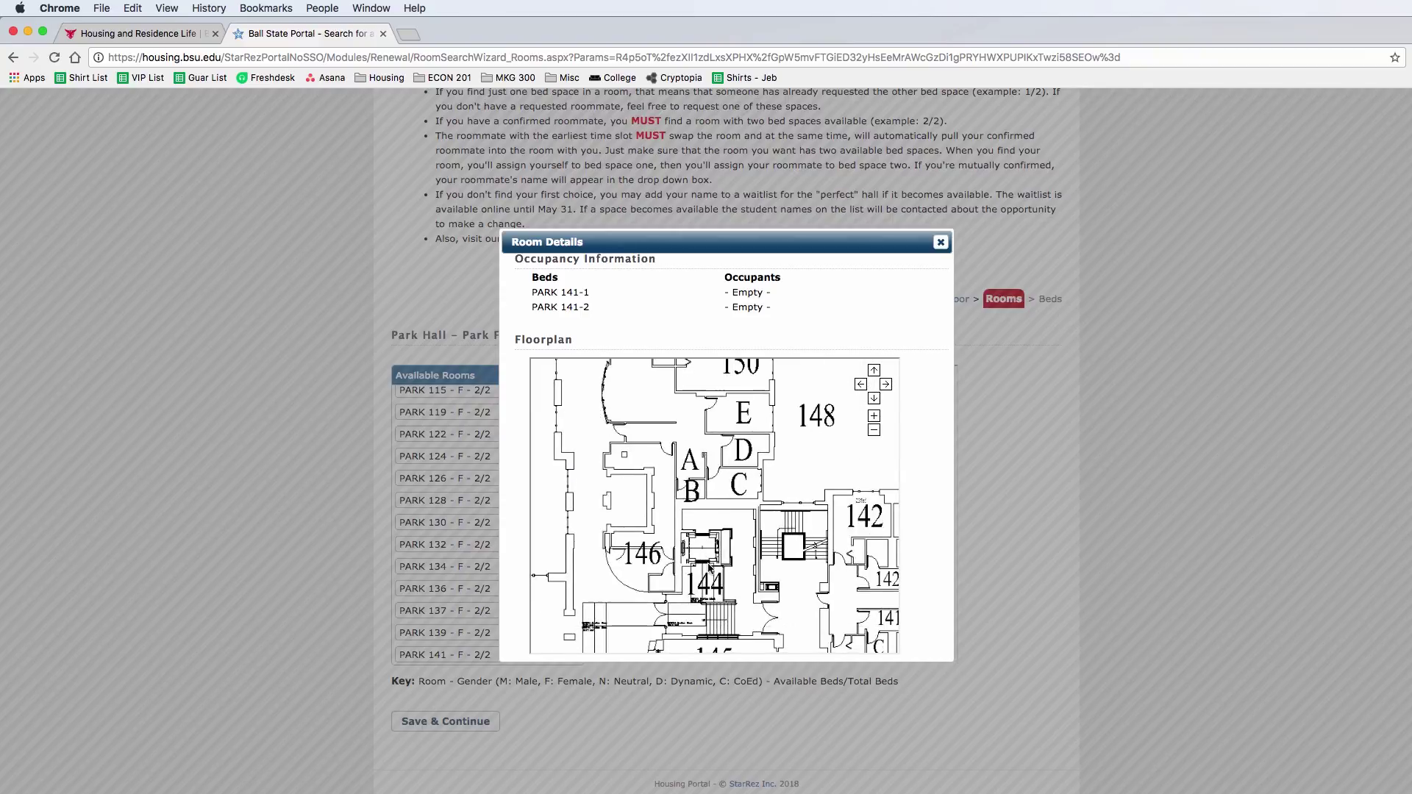
scroll(710, 568, down, 5)
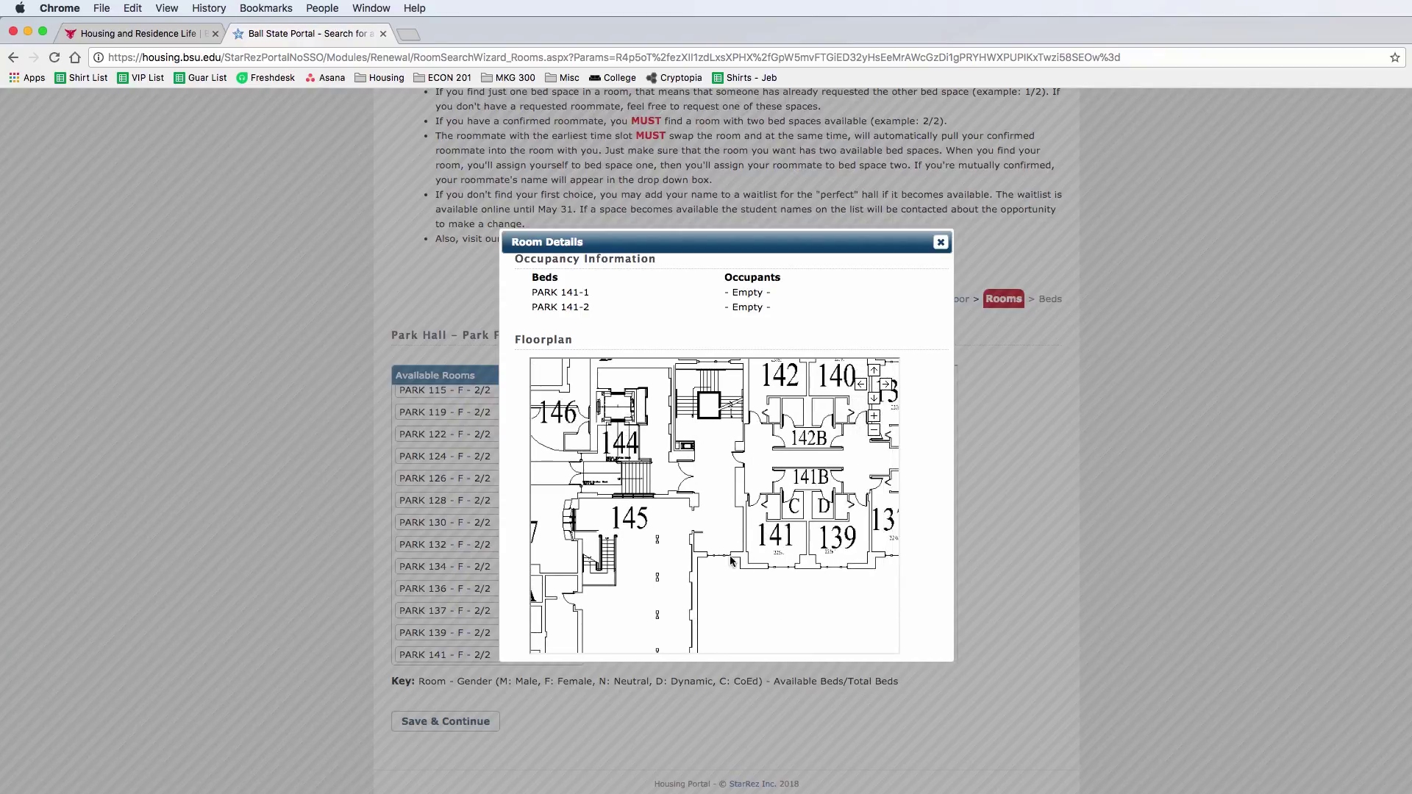
click(940, 243)
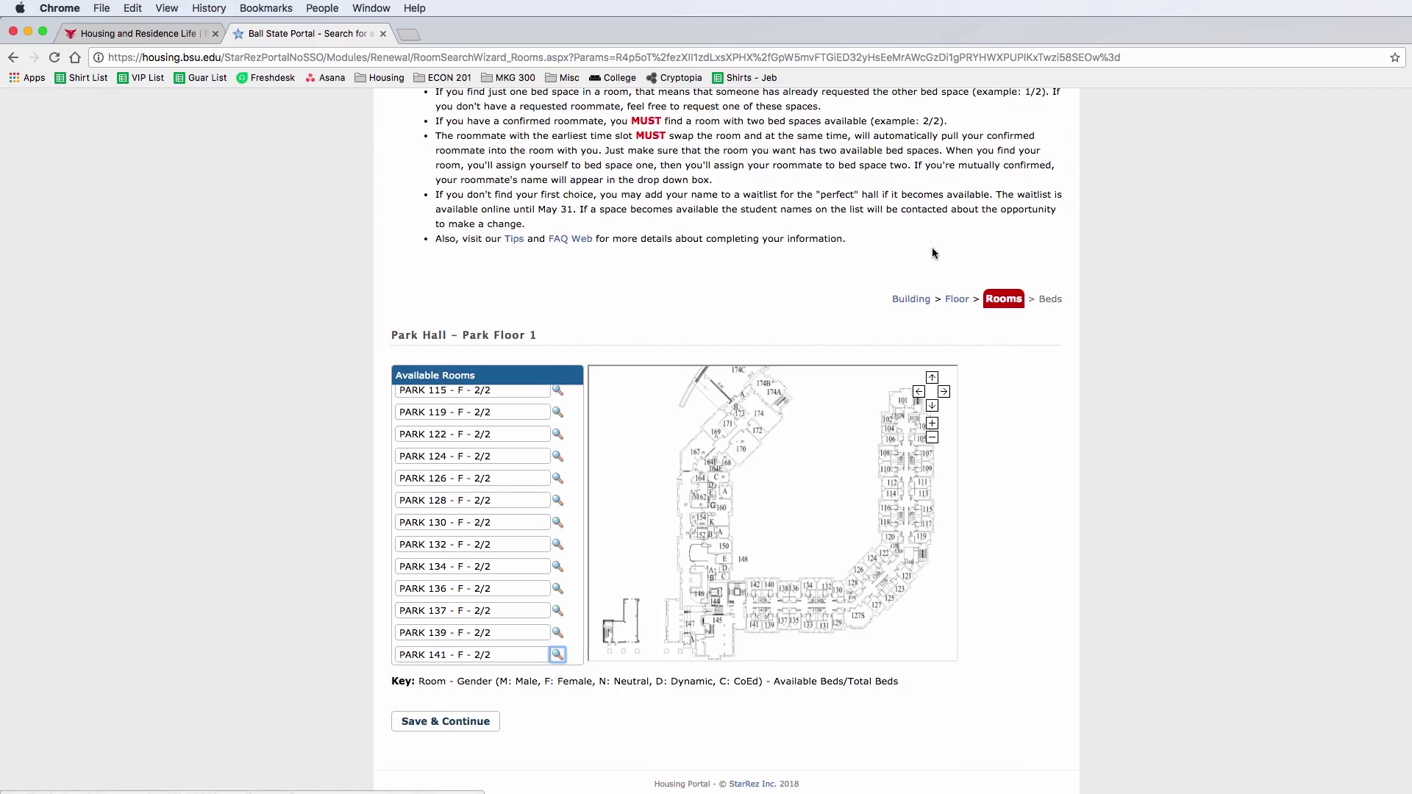
Select room PARK 141 from the available rooms and continue to bed selection
scroll(761, 295, up, 1)
click(459, 681)
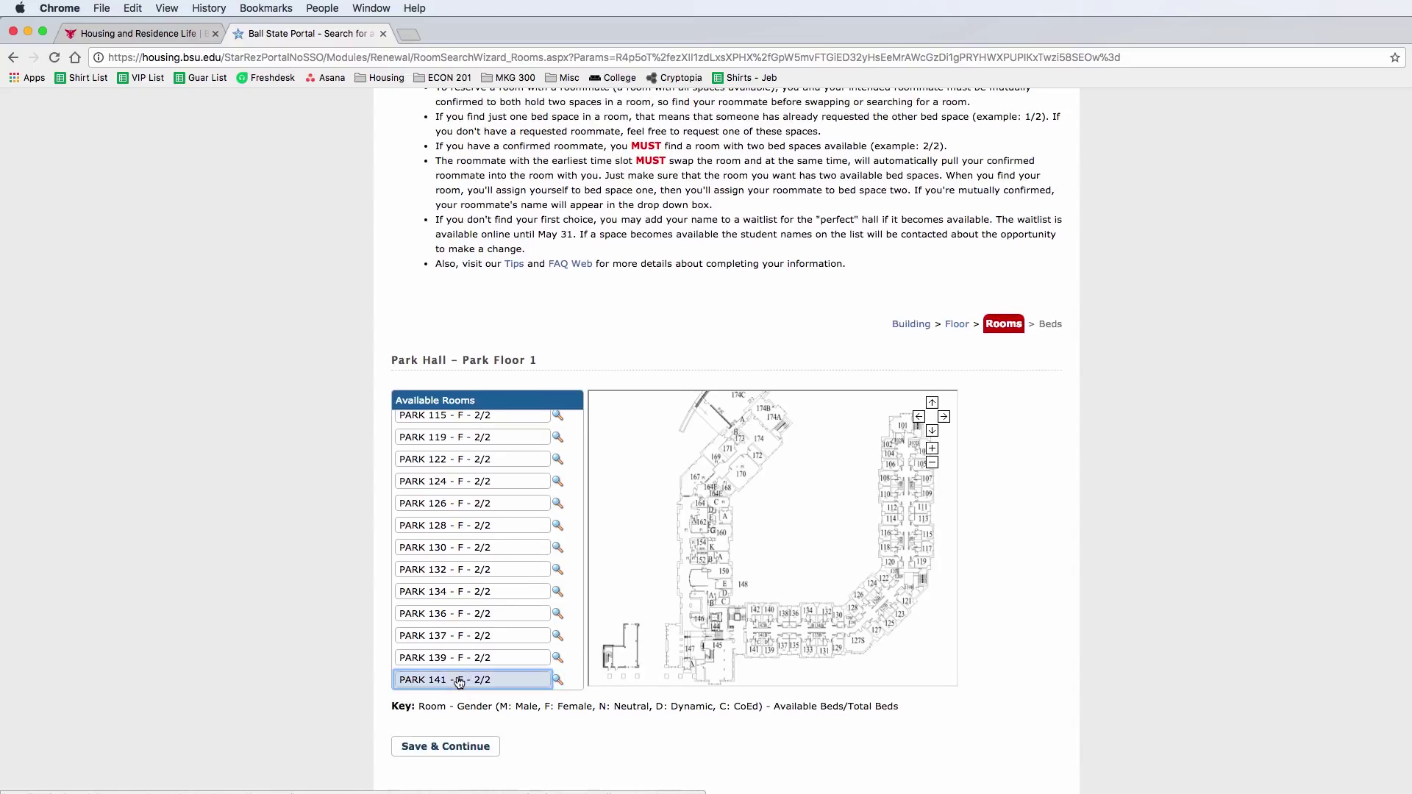
scroll(463, 676, down, 1)
click(473, 722)
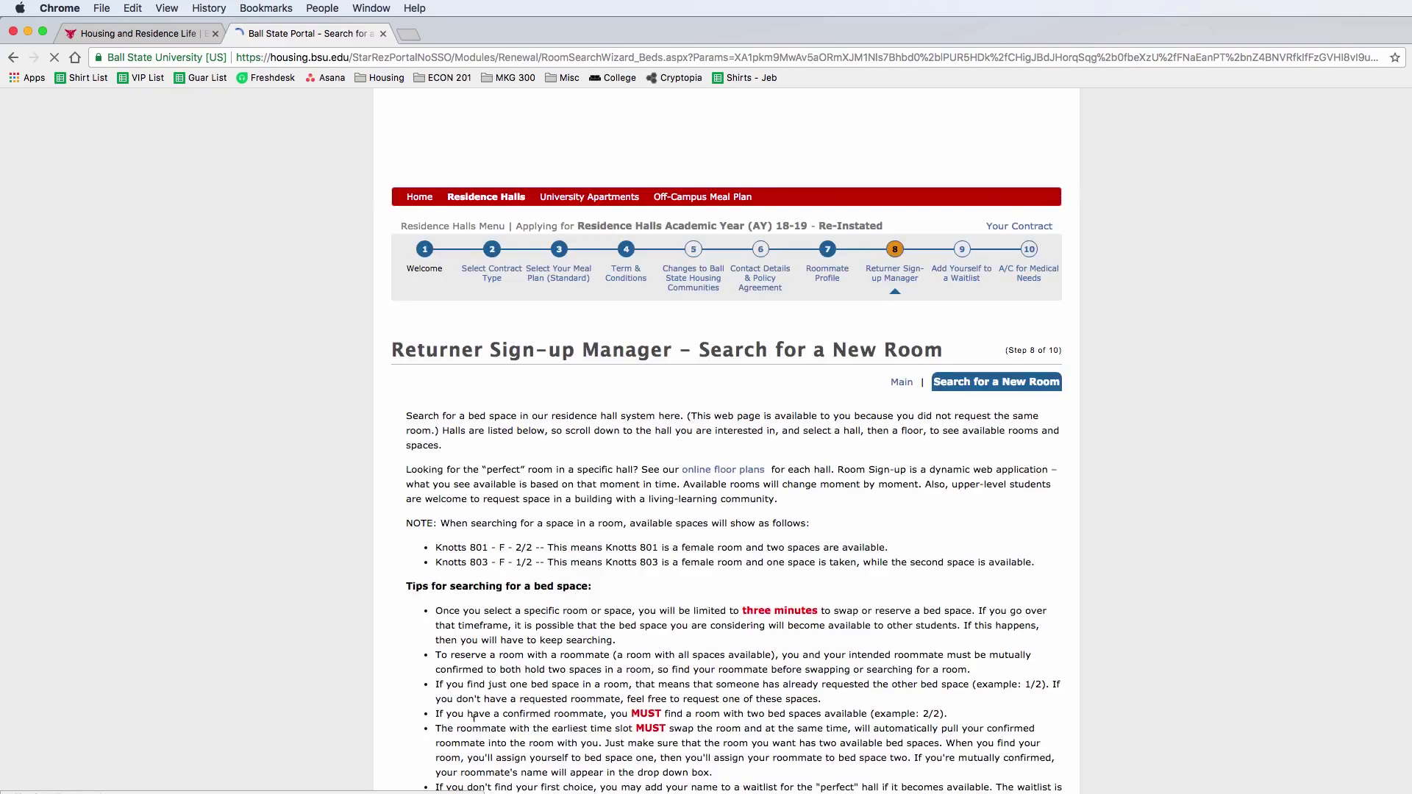
Choose PARK 141-1 as the own bed, assign PARK 141-2 to the roommate, and reserve both beds
scroll(373, 509, down, 5)
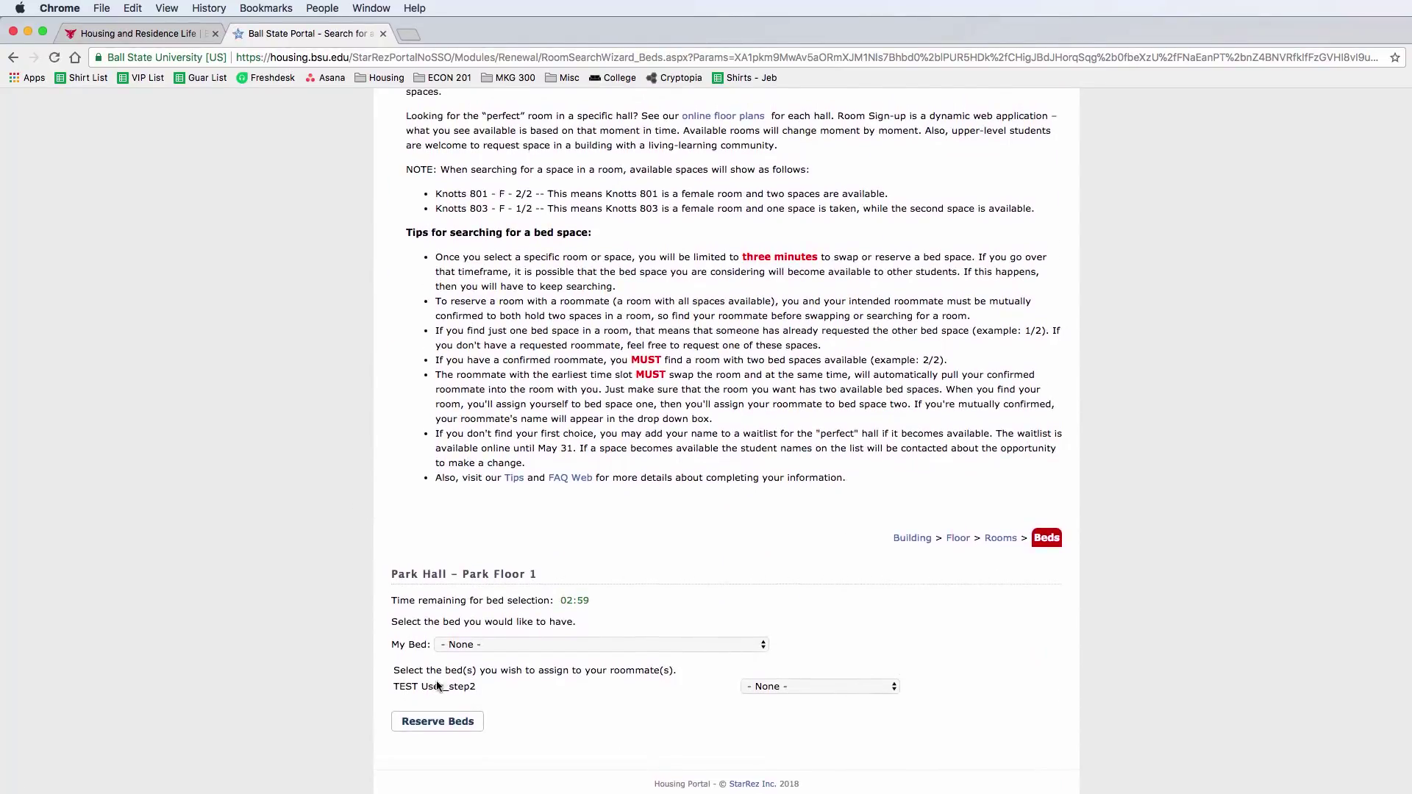
click(482, 644)
click(483, 657)
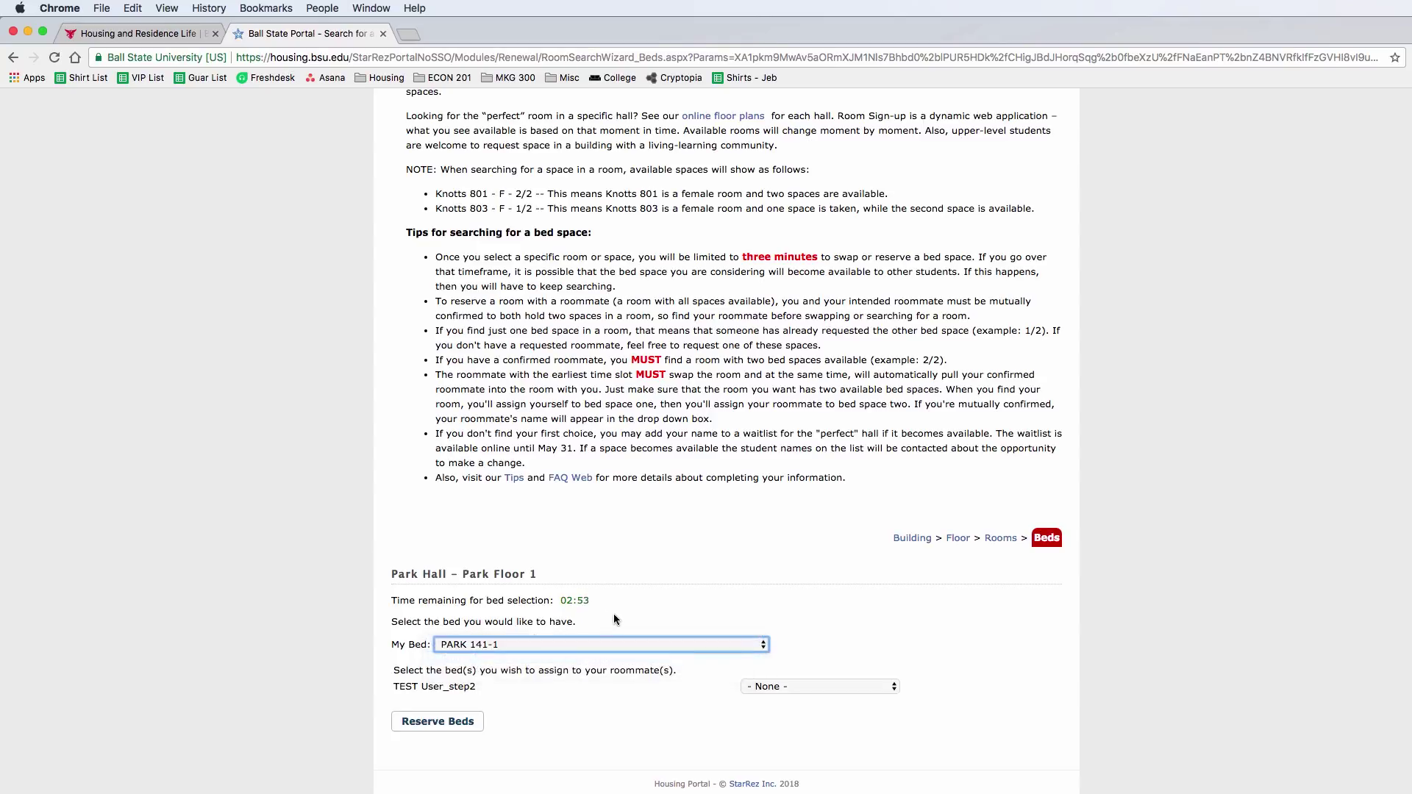
click(763, 686)
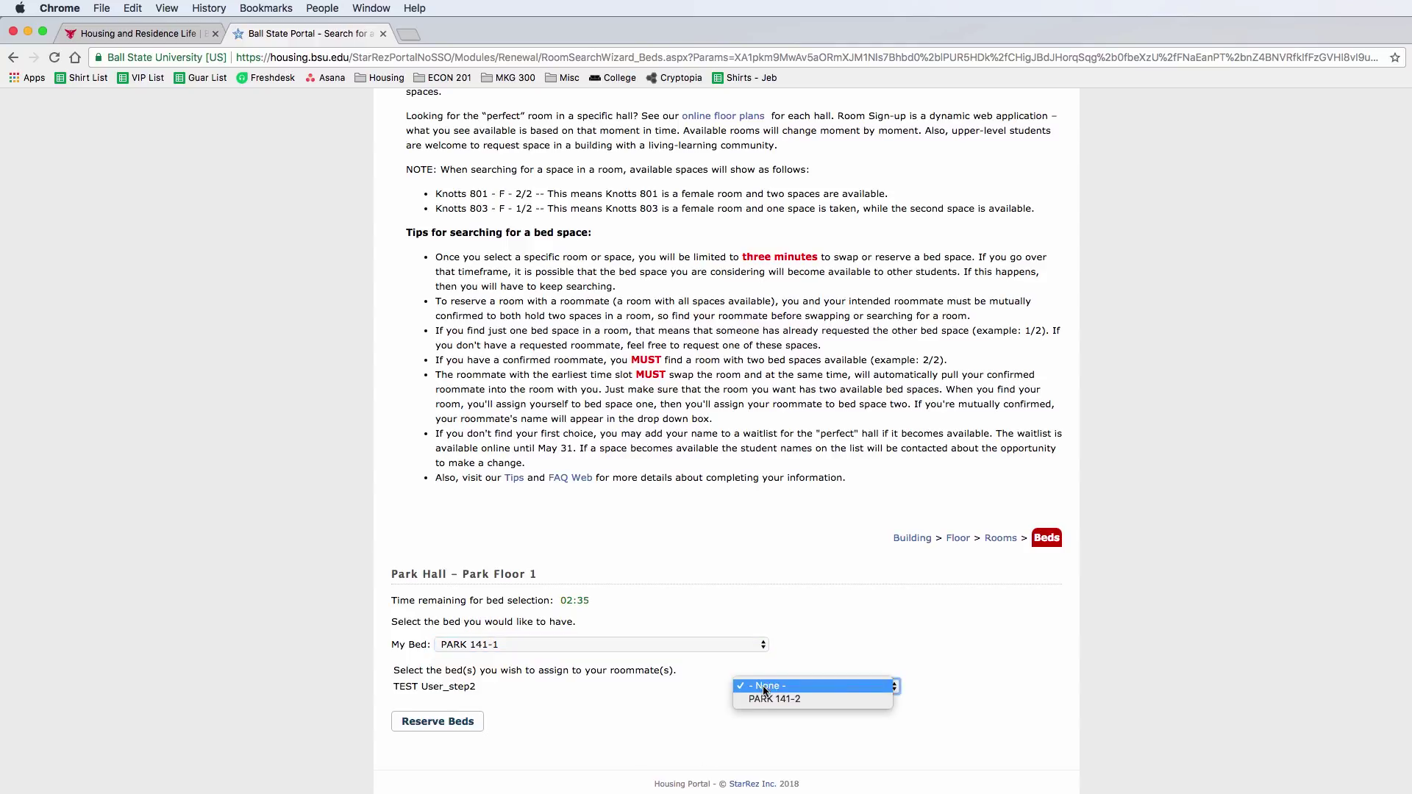
click(763, 700)
drag(397, 686, 482, 684)
click(484, 685)
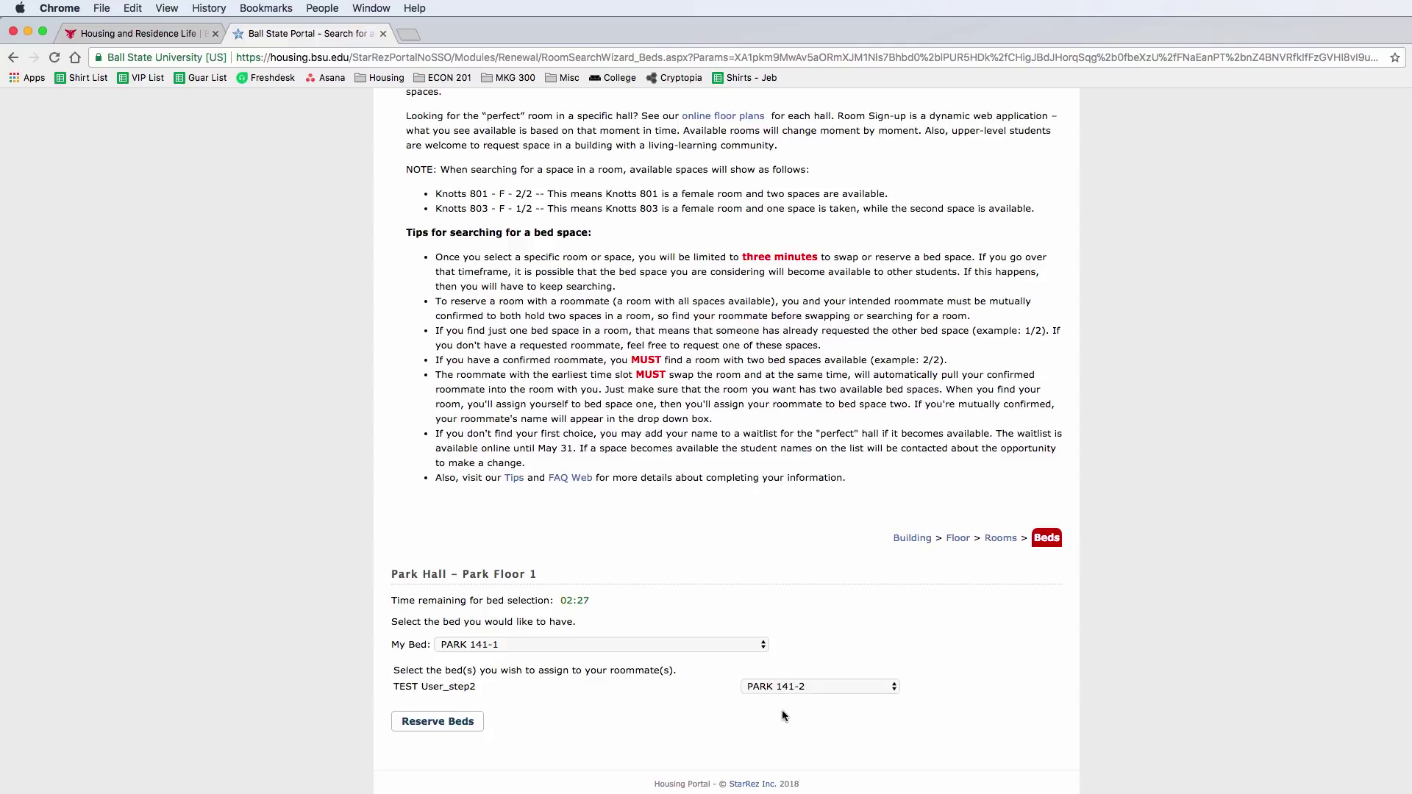
click(449, 724)
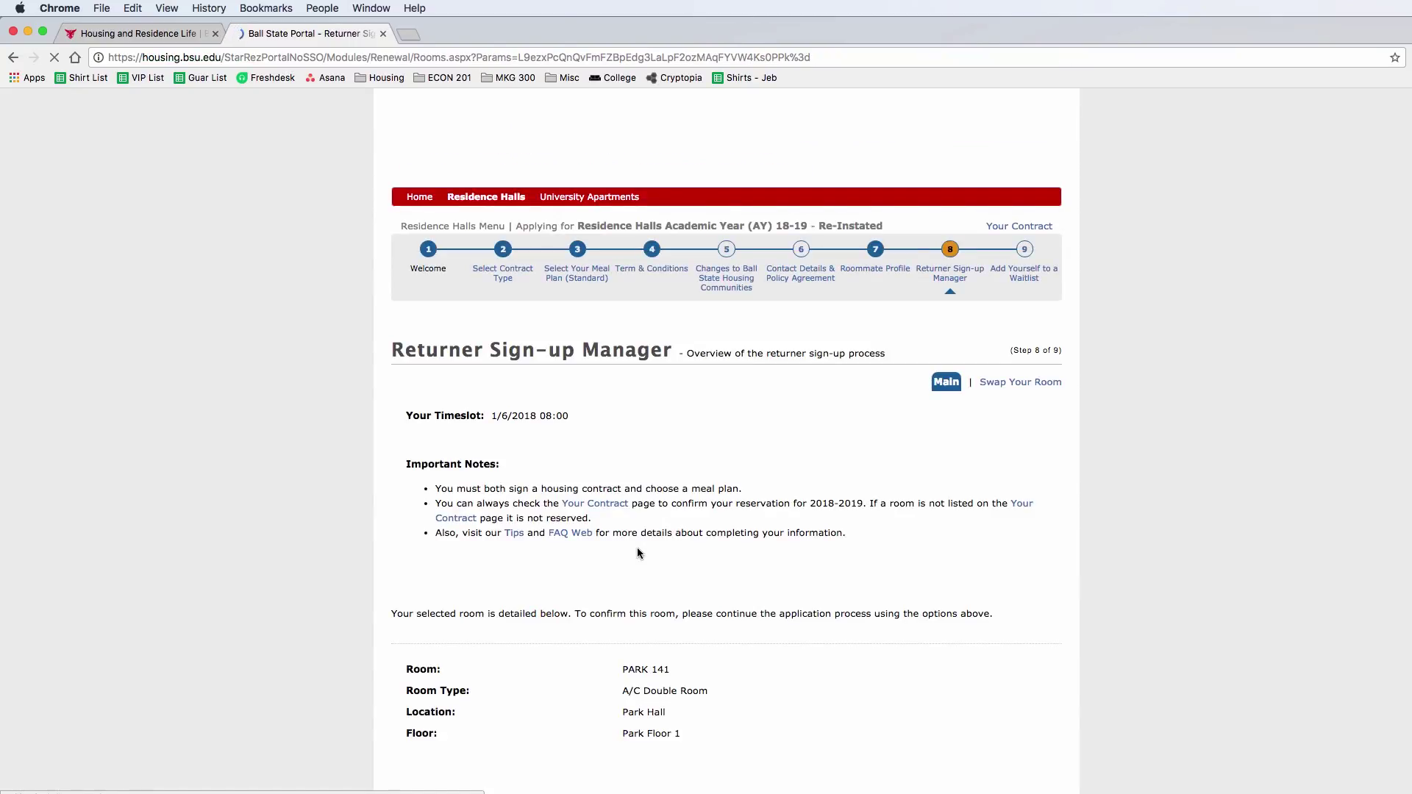
Review the reserved room's details, occupancy and floor plan, and save and continue to the waitlist step
scroll(637, 553, down, 5)
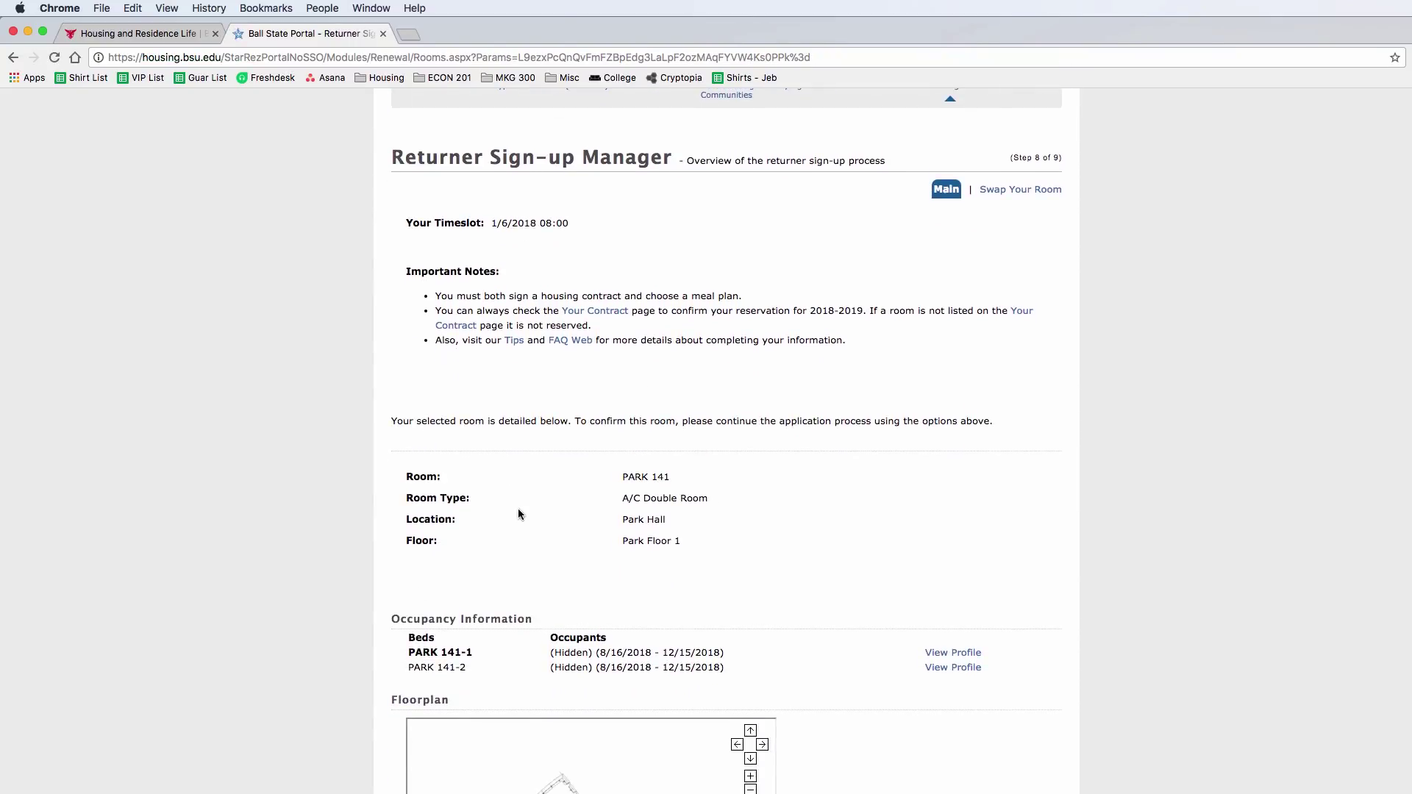
scroll(518, 513, down, 2)
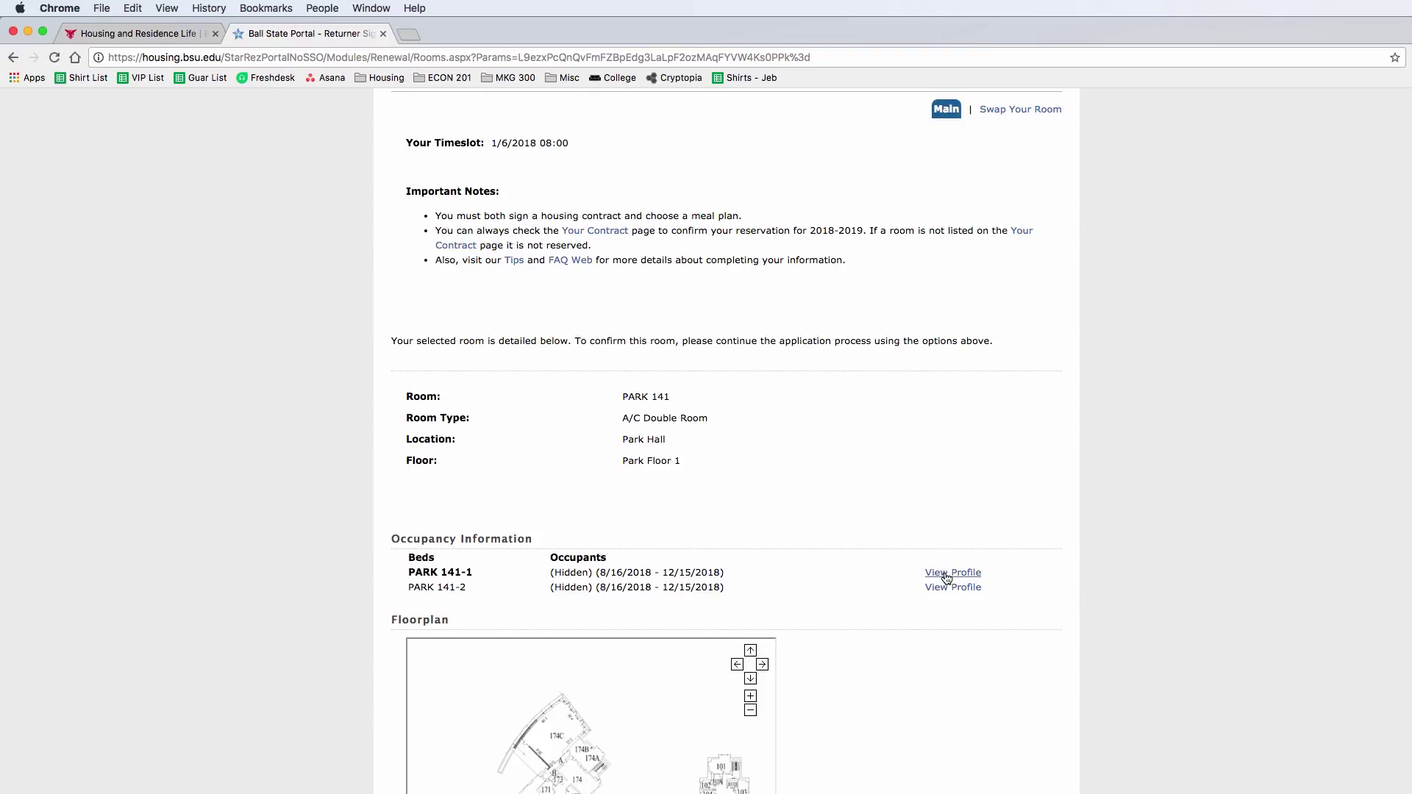
scroll(945, 578, down, 3)
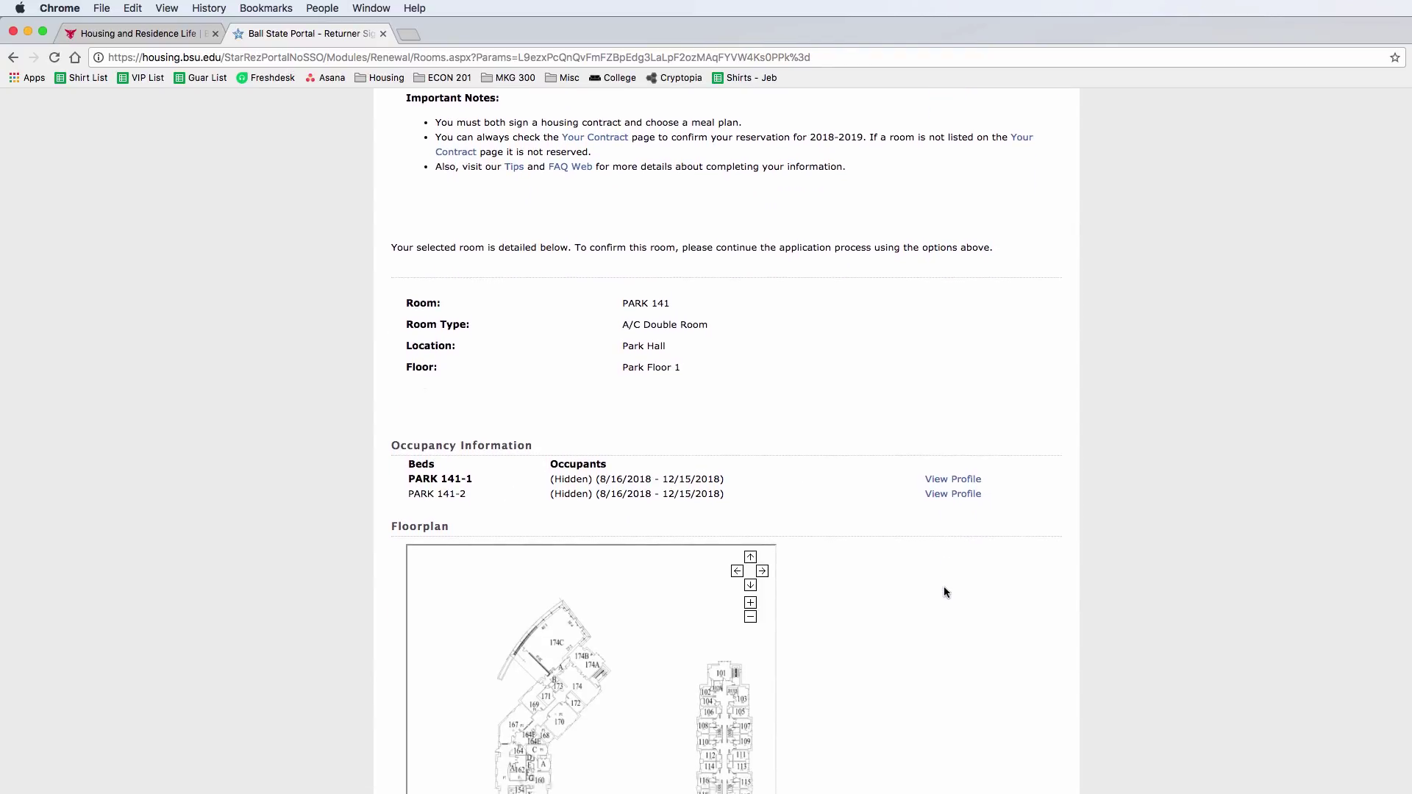
scroll(943, 588, down, 4)
scroll(853, 620, up, 10)
scroll(852, 620, down, 10)
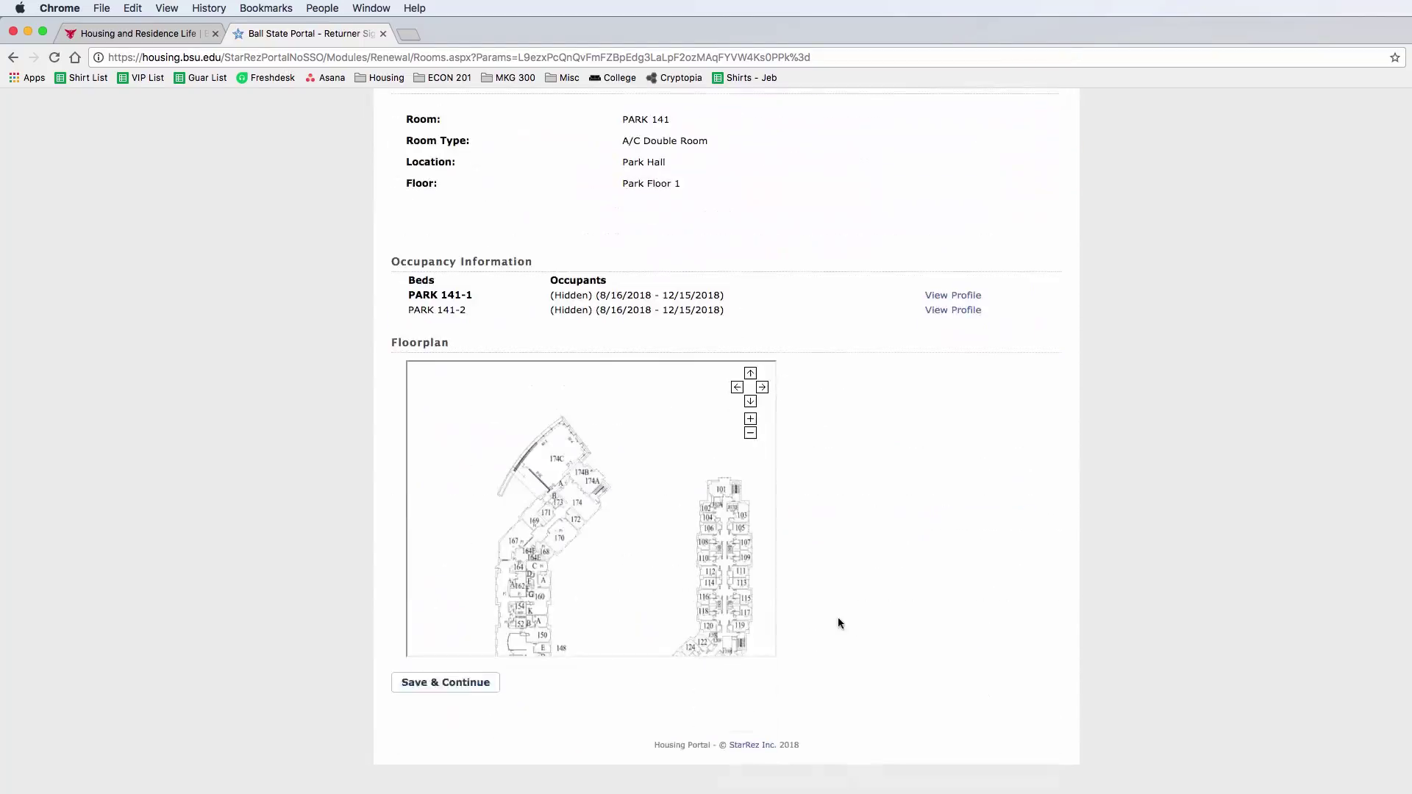
scroll(838, 623, up, 1)
click(446, 722)
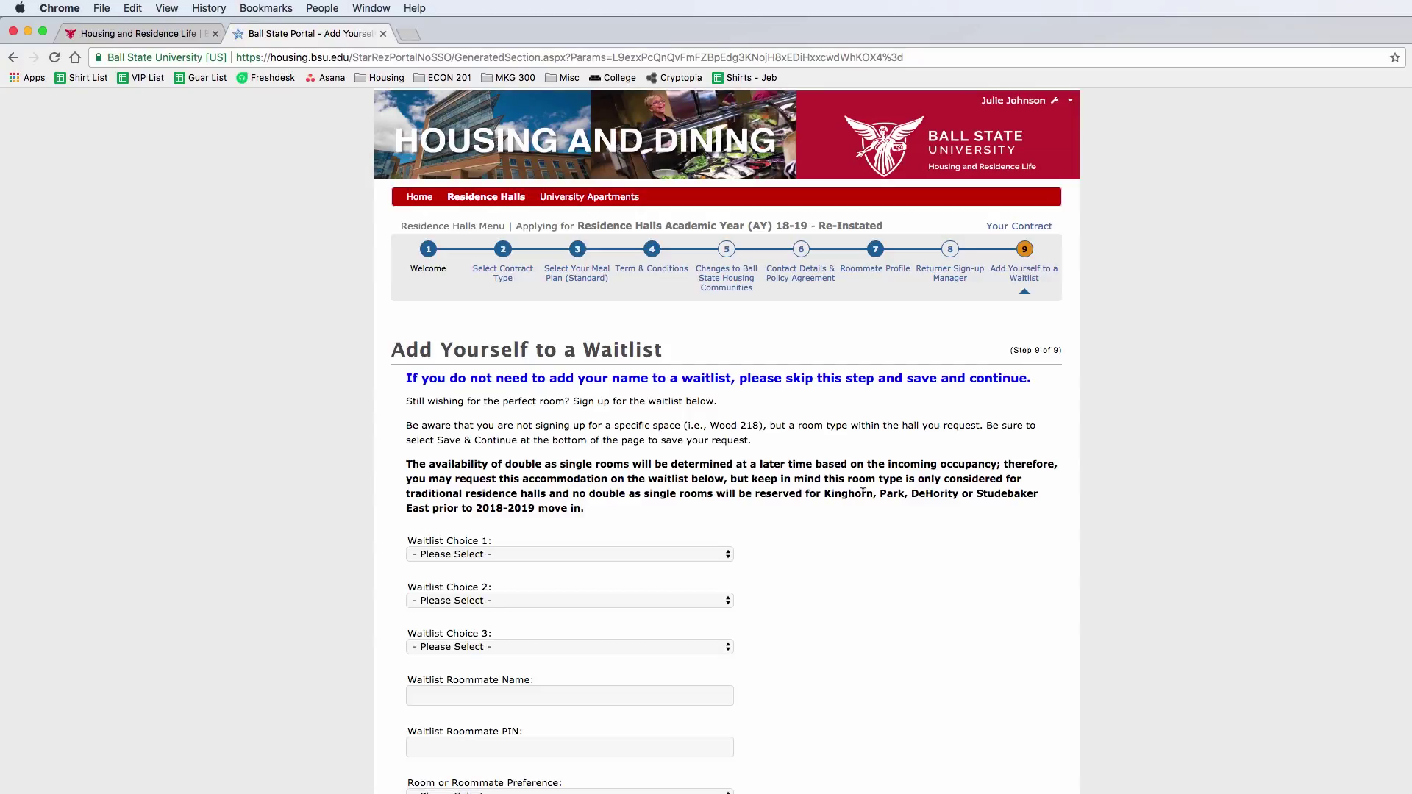
Set waitlist choice 1 to Park Hall {A/C Double} with the preference Prefer Room, and save the waitlist request
click(562, 558)
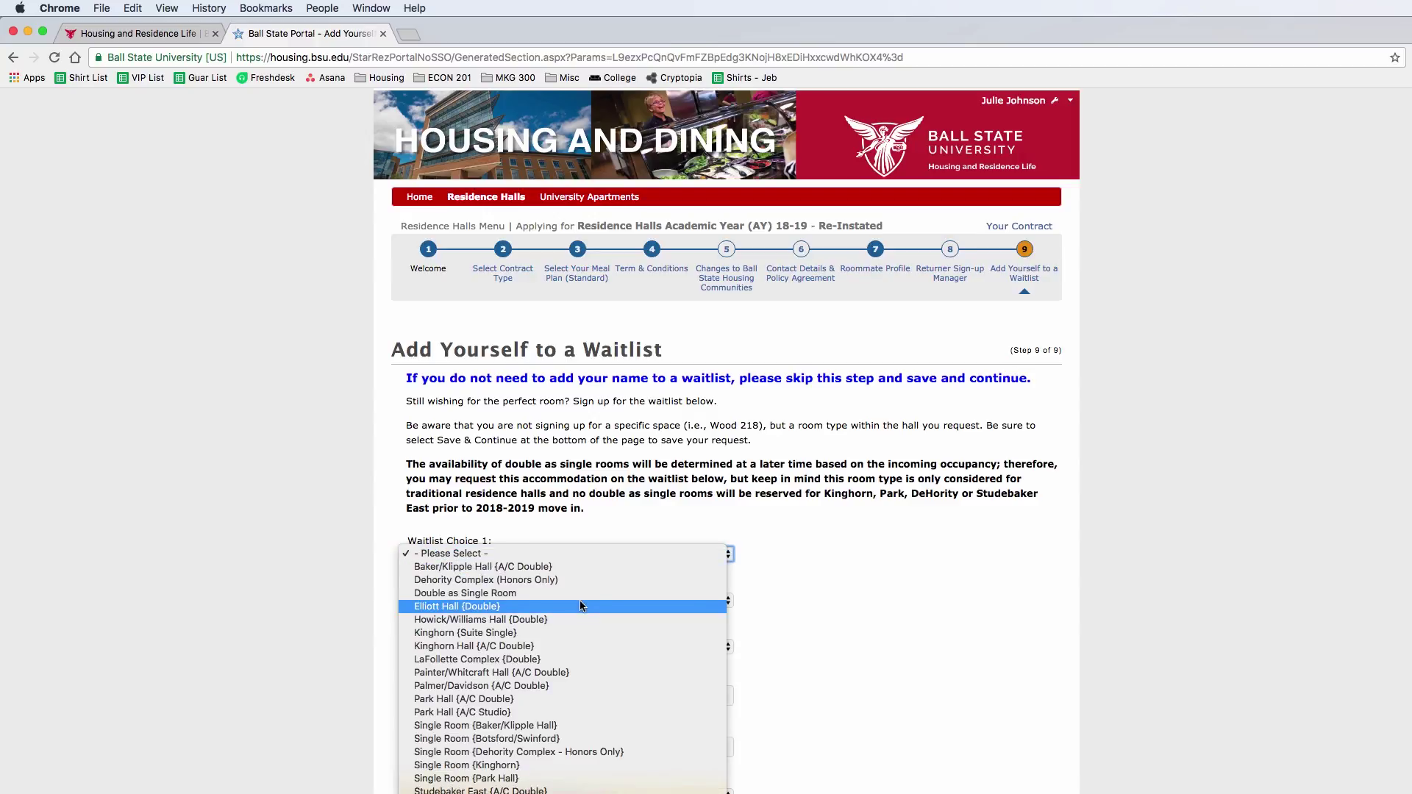
click(519, 704)
scroll(761, 606, down, 3)
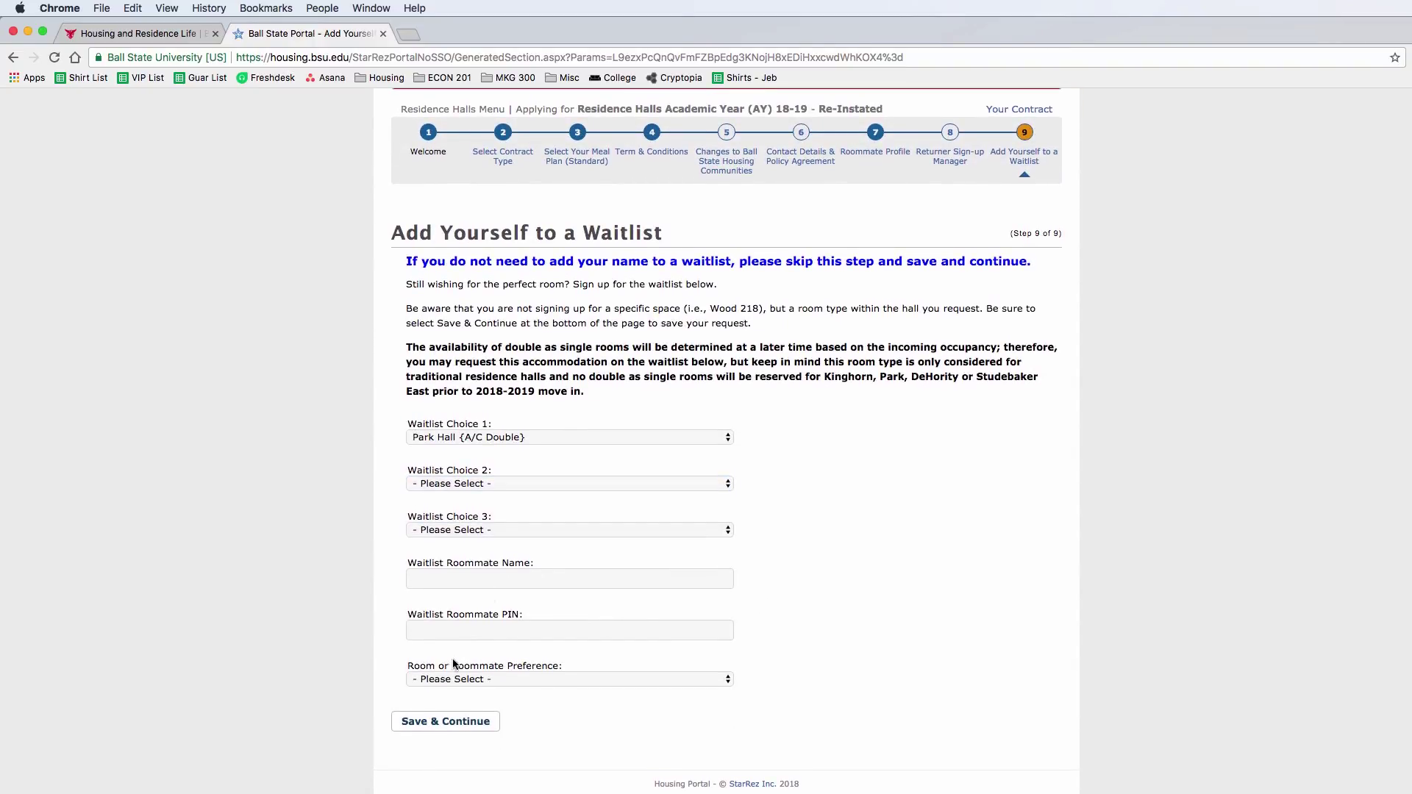
click(454, 678)
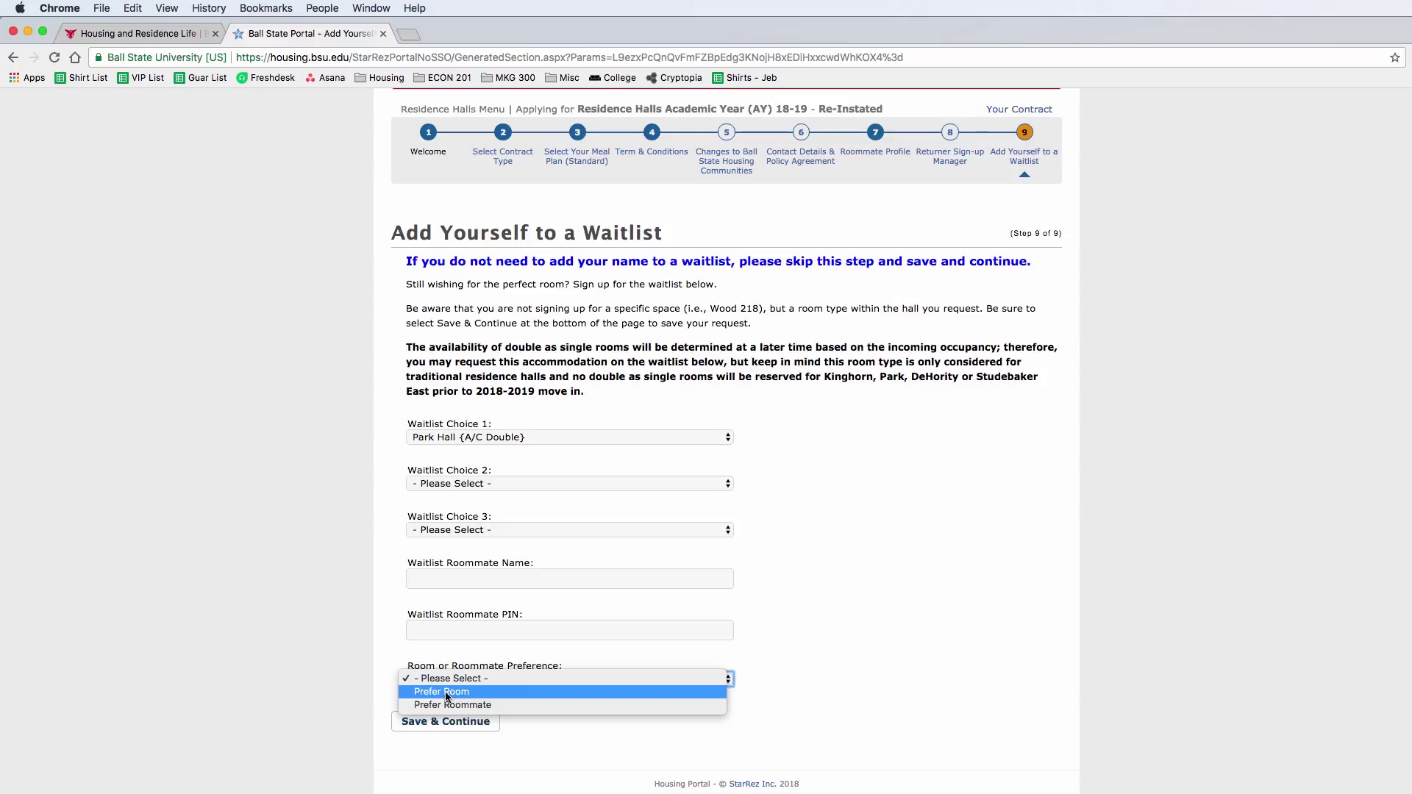
click(447, 695)
click(447, 722)
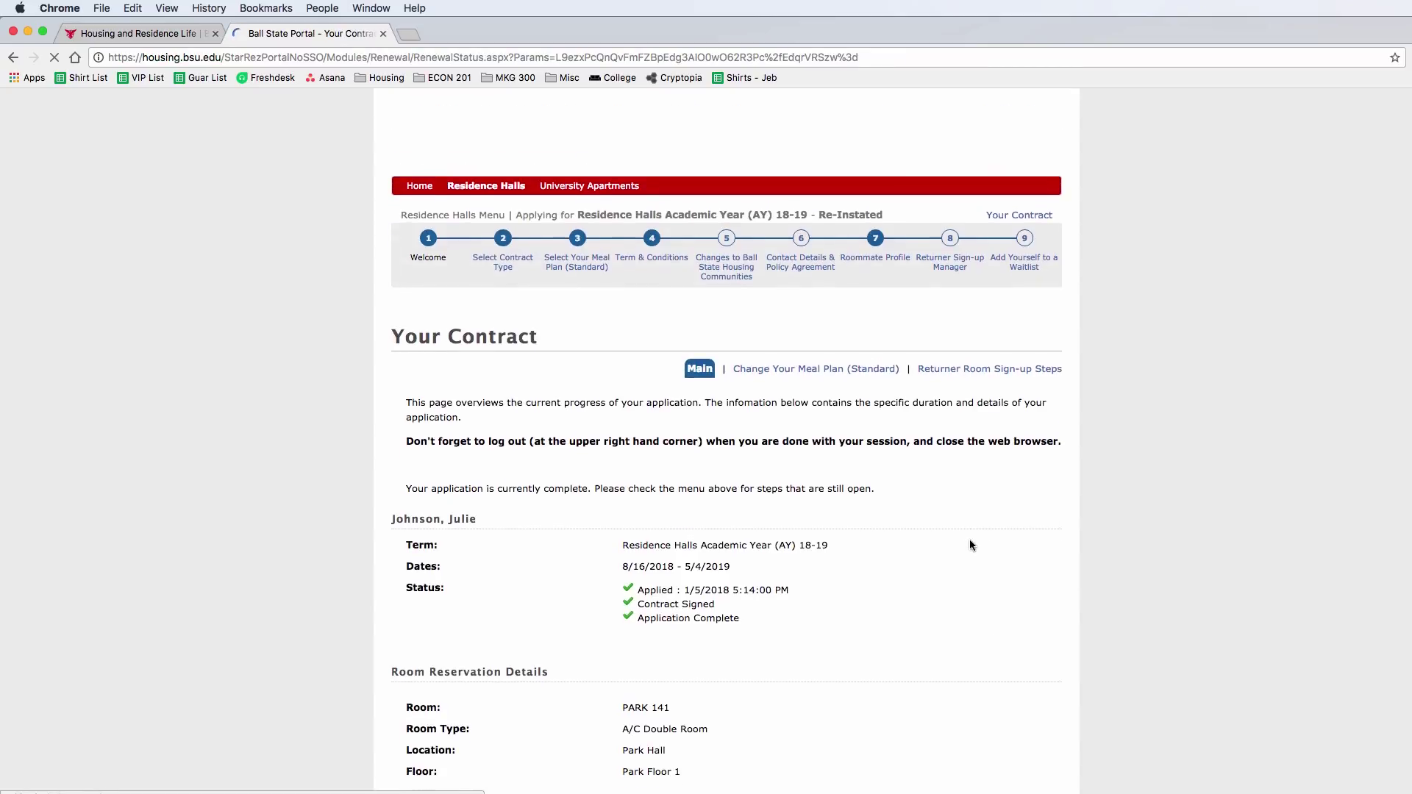
Look over the contract summary's application status, room reservation, occupancy and meal plan
scroll(969, 545, down, 5)
scroll(969, 545, down, 4)
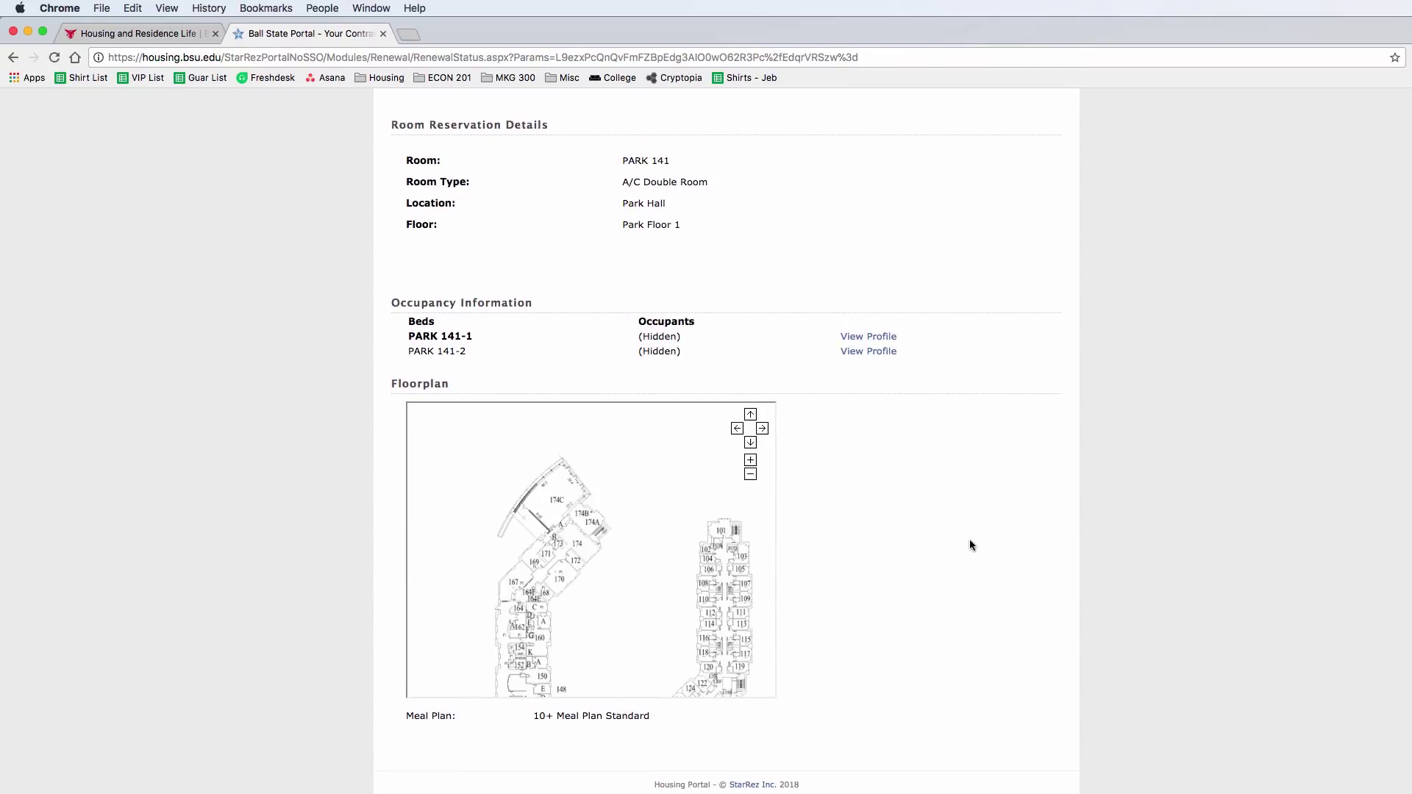
scroll(969, 544, up, 2)
scroll(969, 545, down, 1)
scroll(970, 544, up, 6)
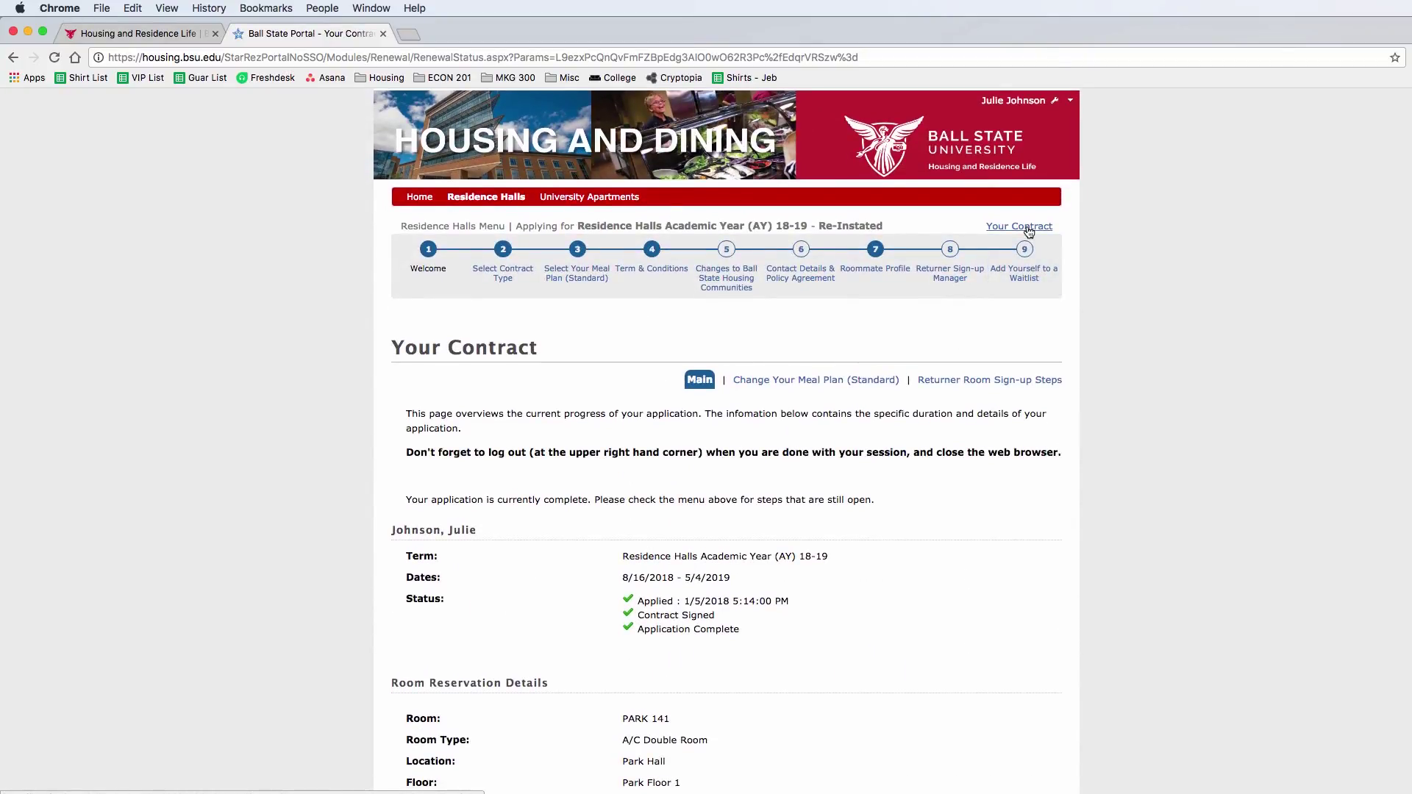
Reopen the Your Contract page and check its room reservation details, assigned beds, floor plan and meal plan
click(1028, 229)
scroll(607, 508, down, 3)
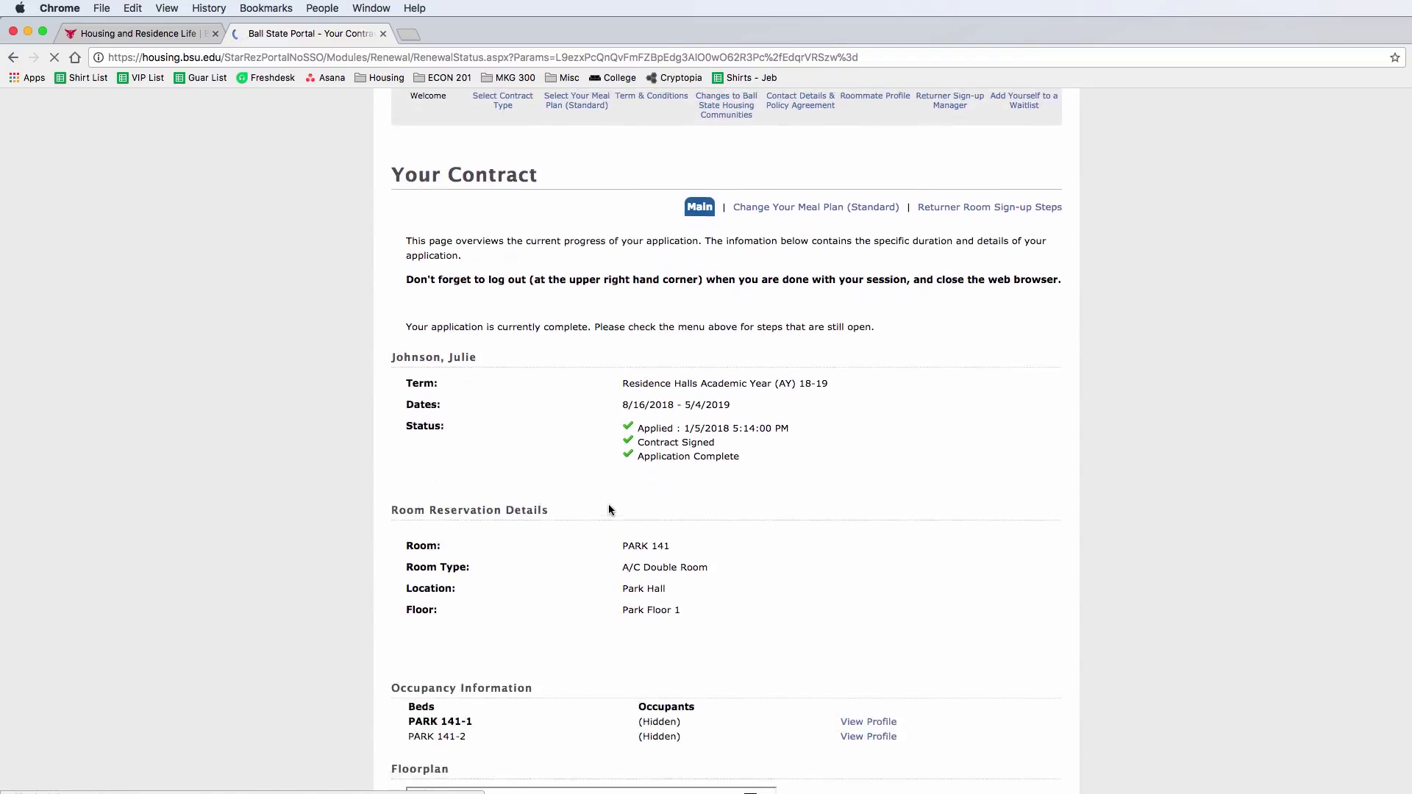
scroll(608, 508, down, 1)
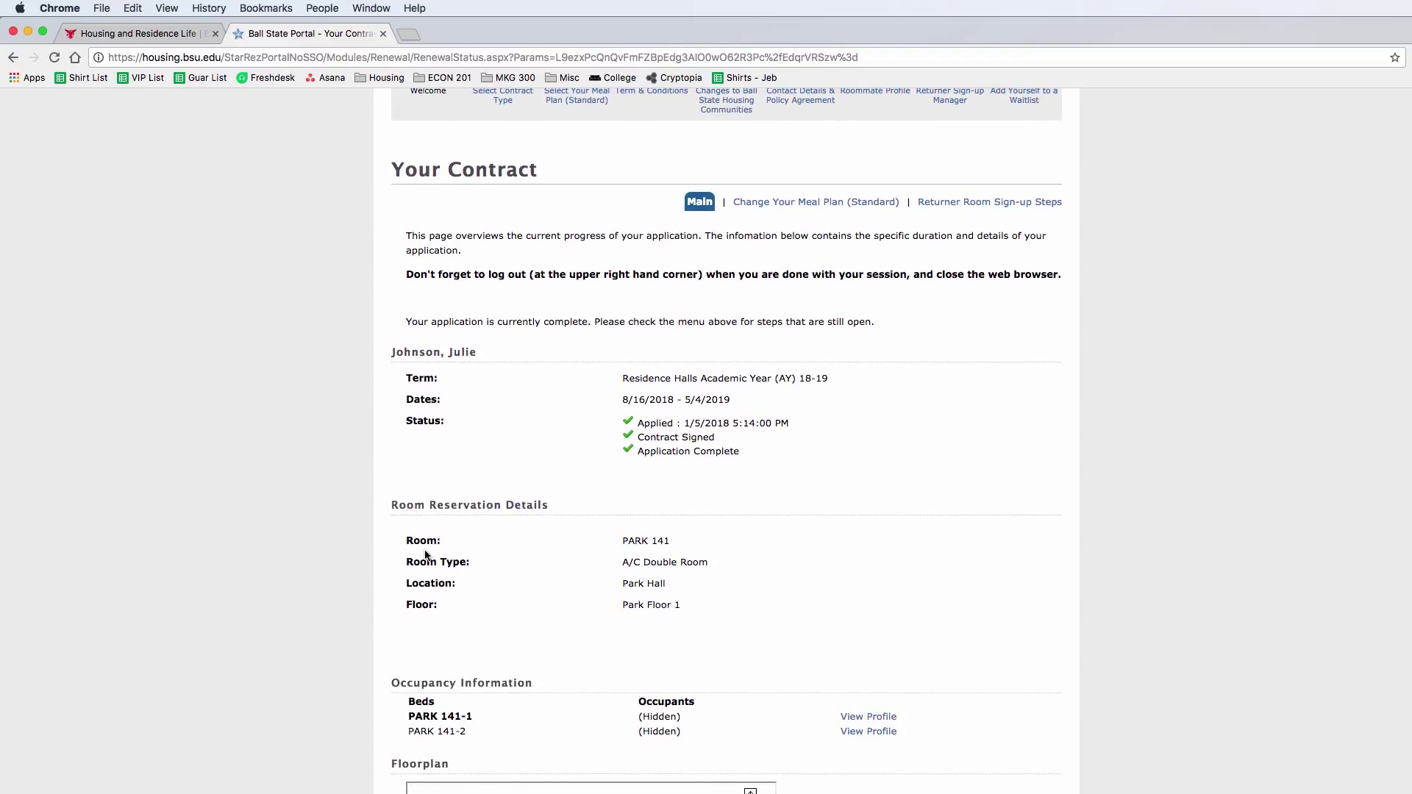
scroll(667, 589, down, 2)
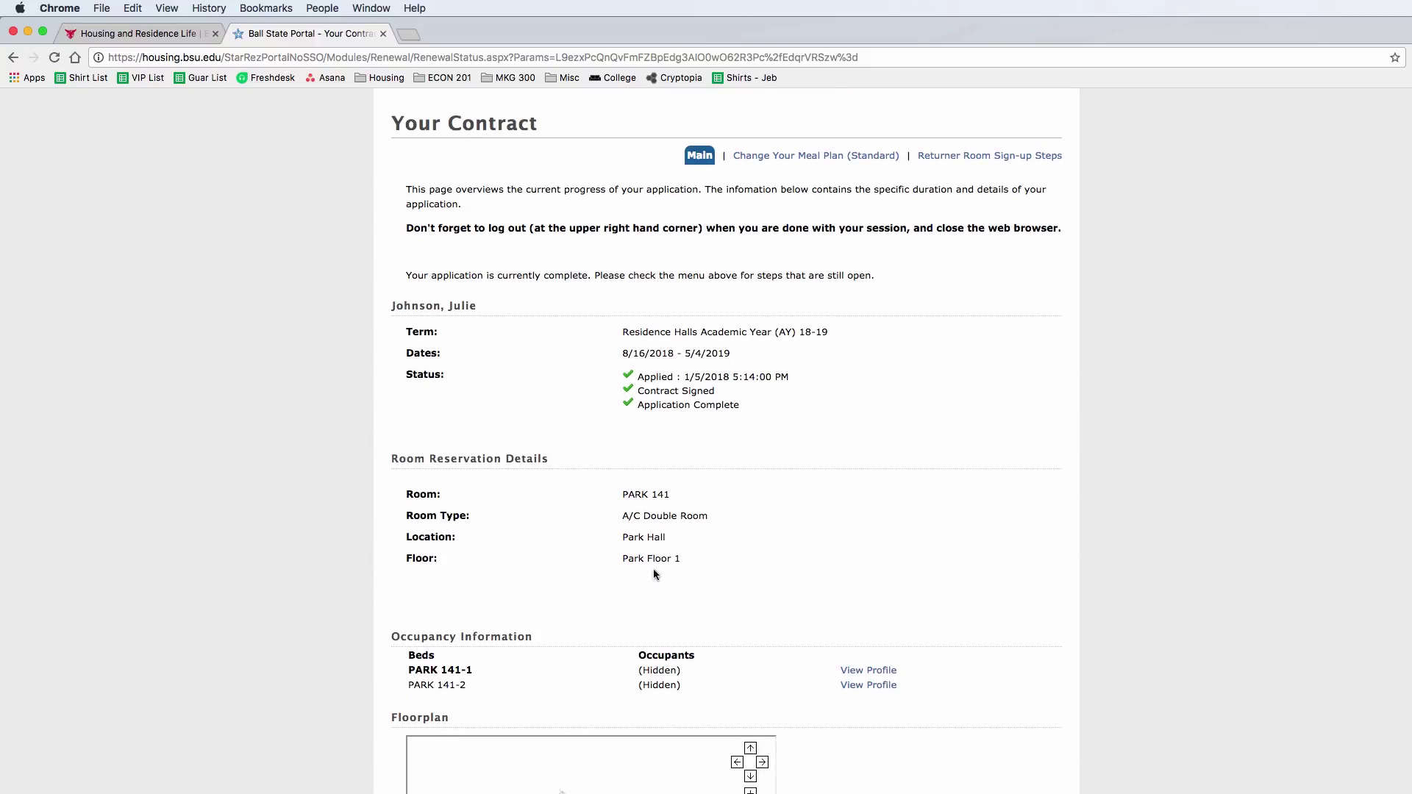
scroll(656, 656, down, 2)
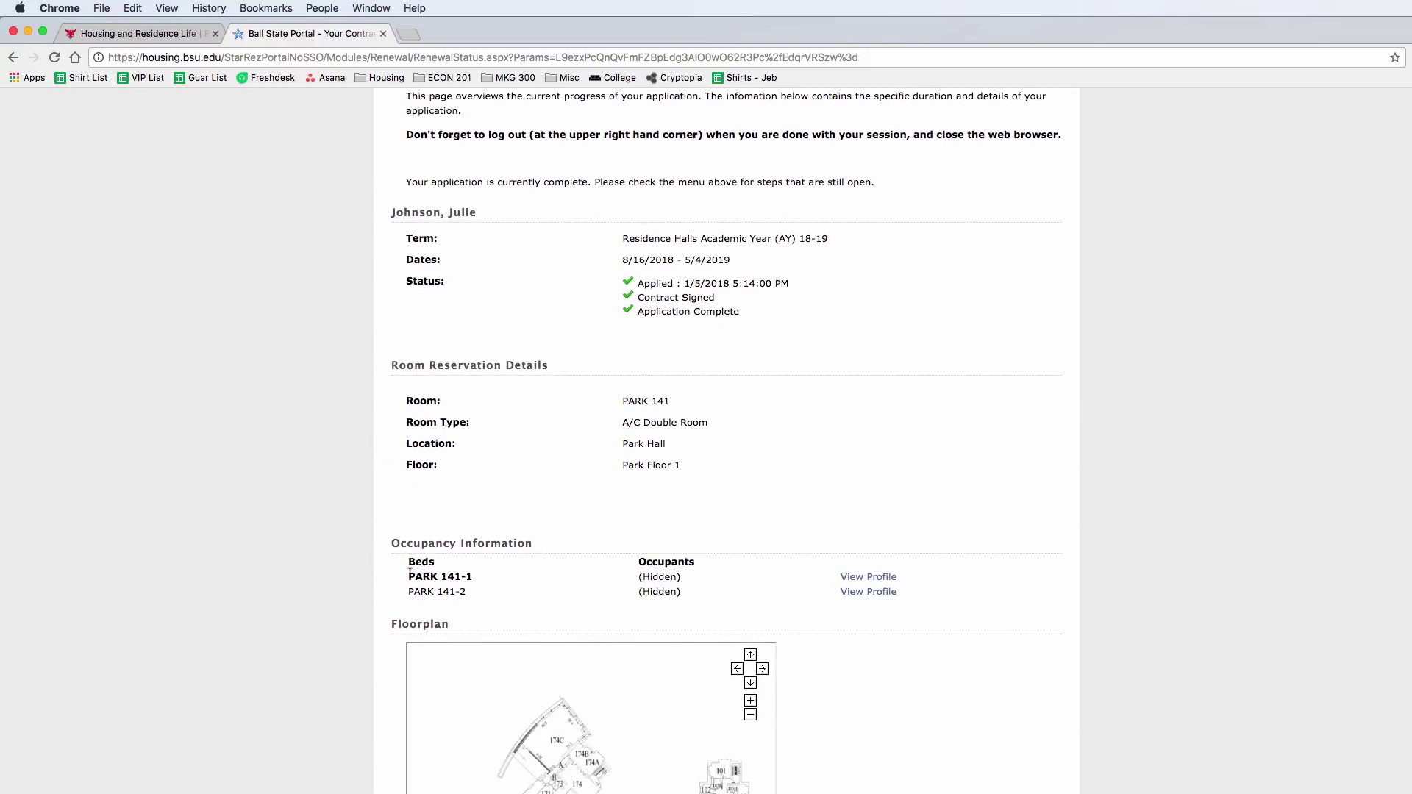
drag(410, 573, 784, 585)
scroll(781, 589, down, 1)
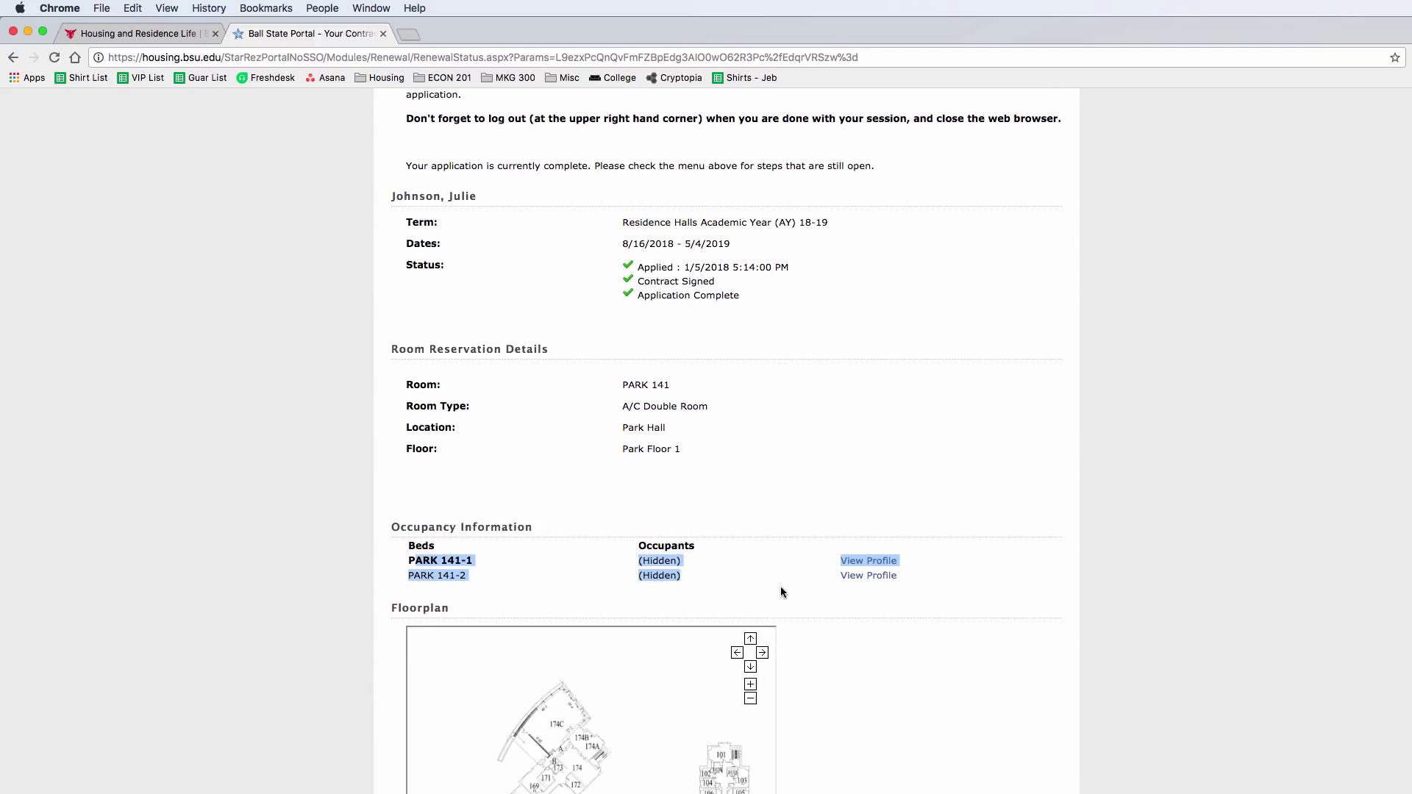
scroll(781, 589, down, 6)
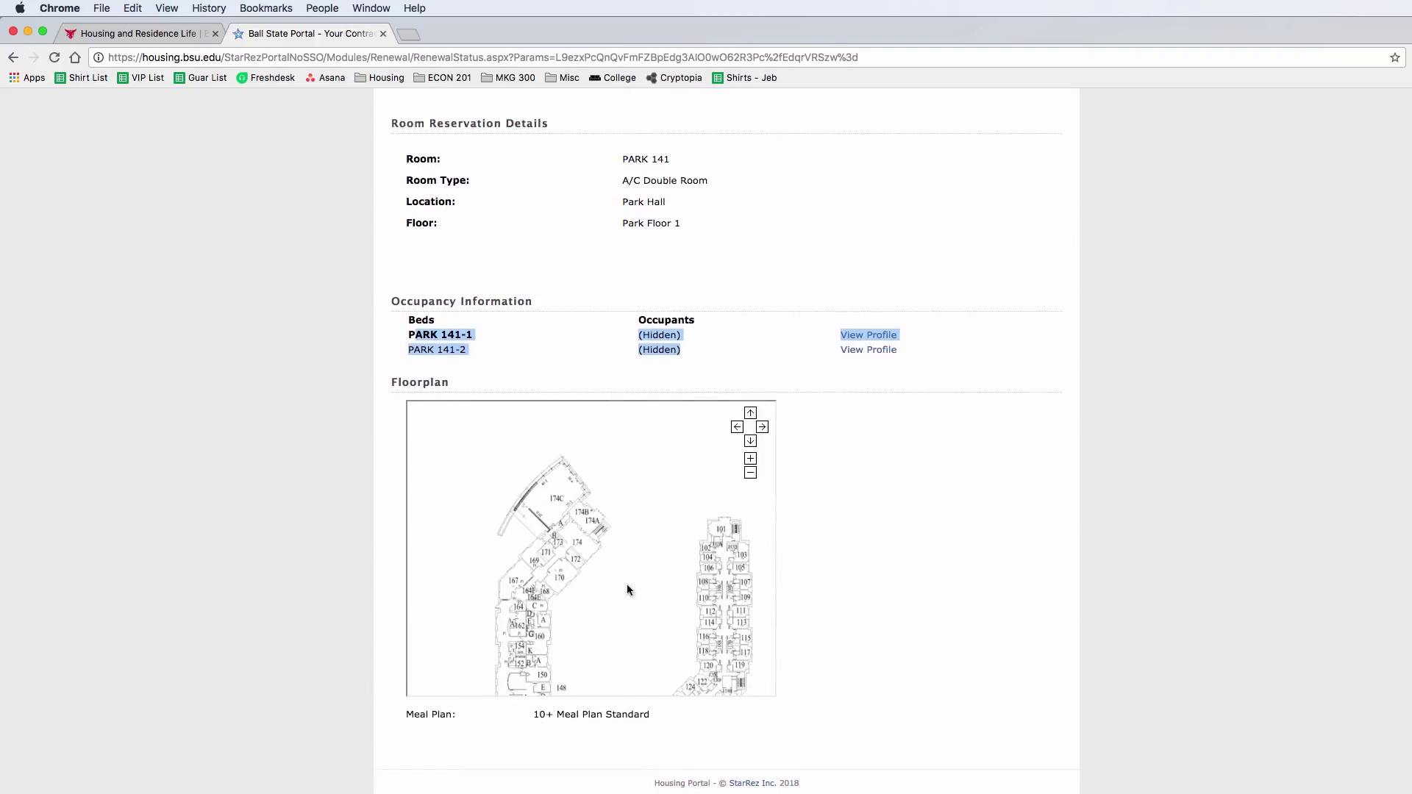
drag(398, 719, 653, 720)
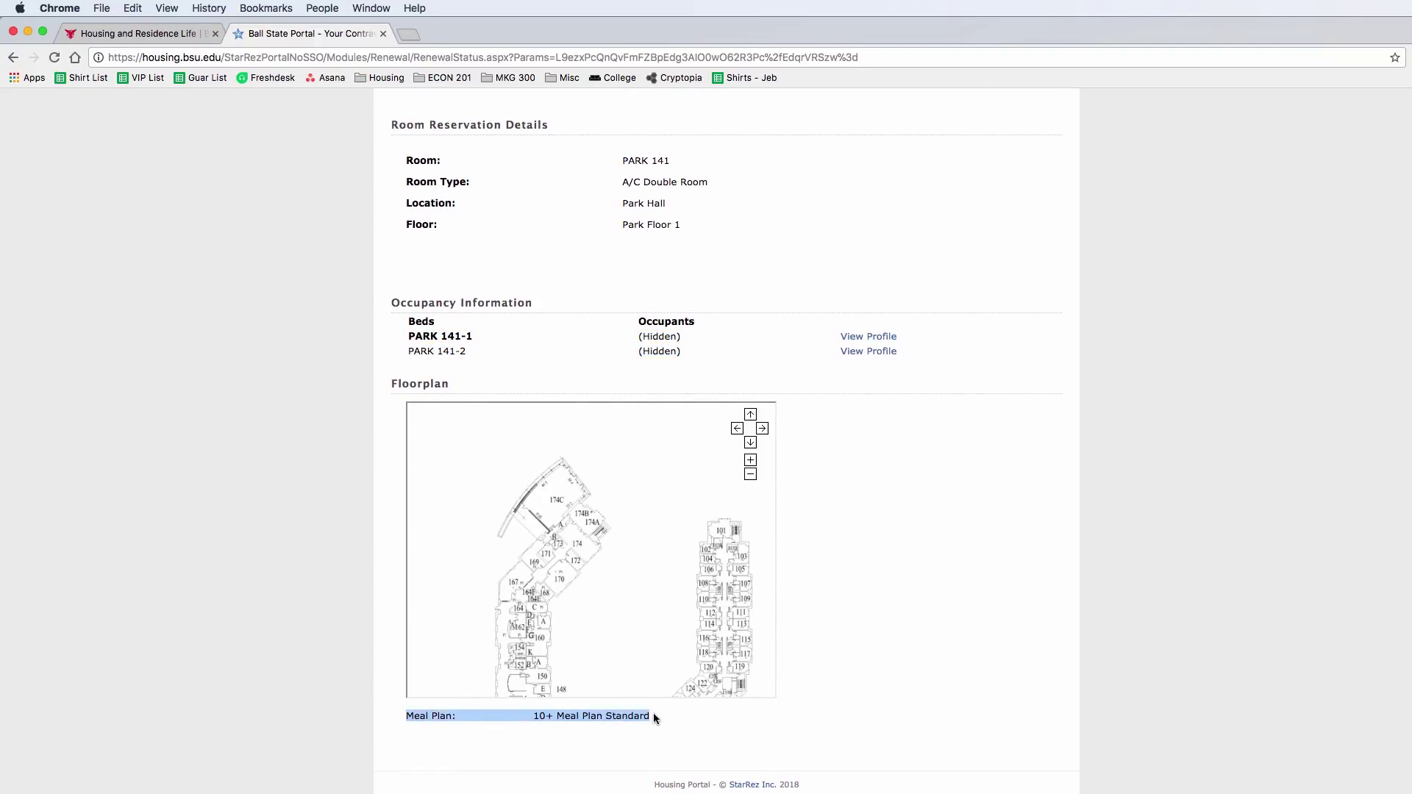
scroll(643, 713, up, 15)
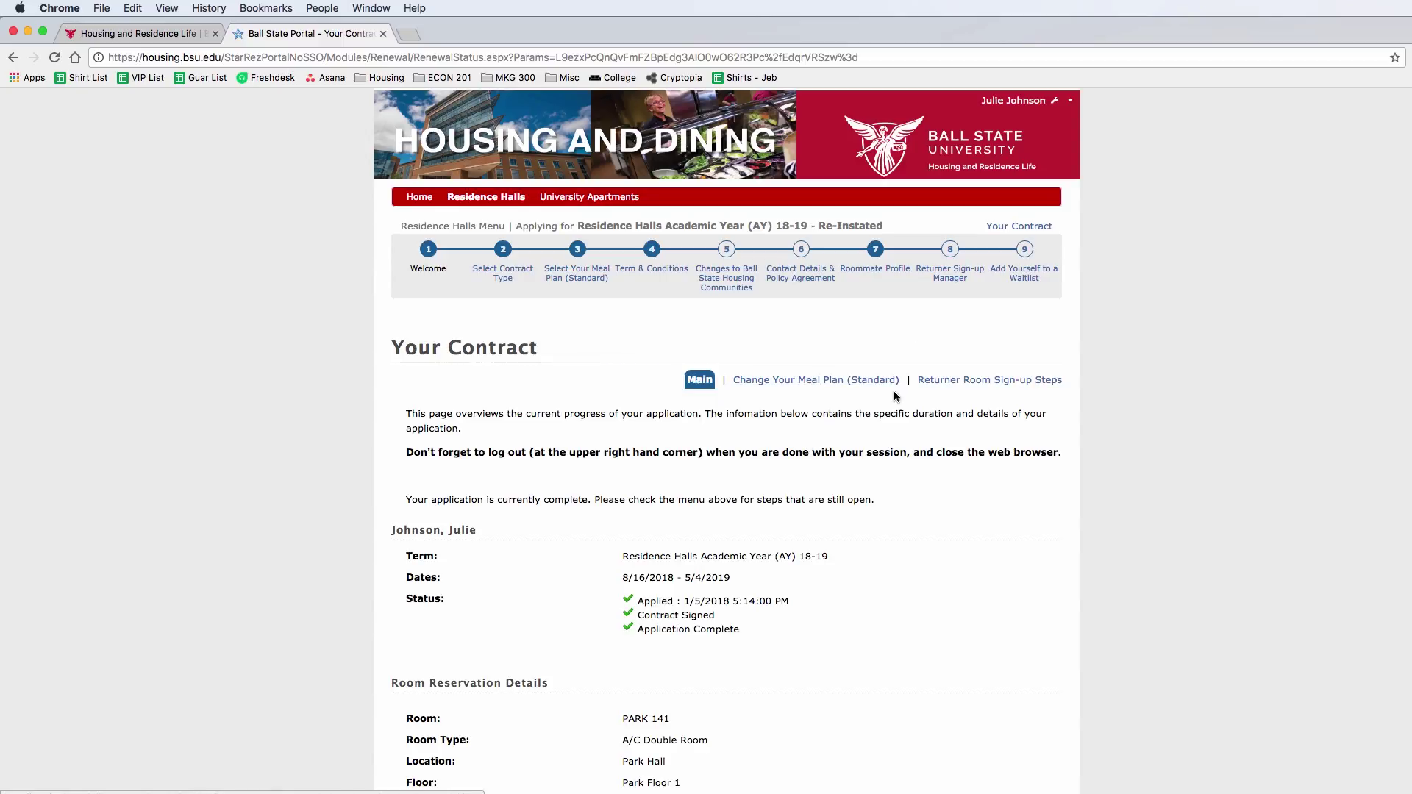
View the Returner Room Sign-up Steps, and open Swap Your Room in the Returner Sign-up Manager
click(952, 380)
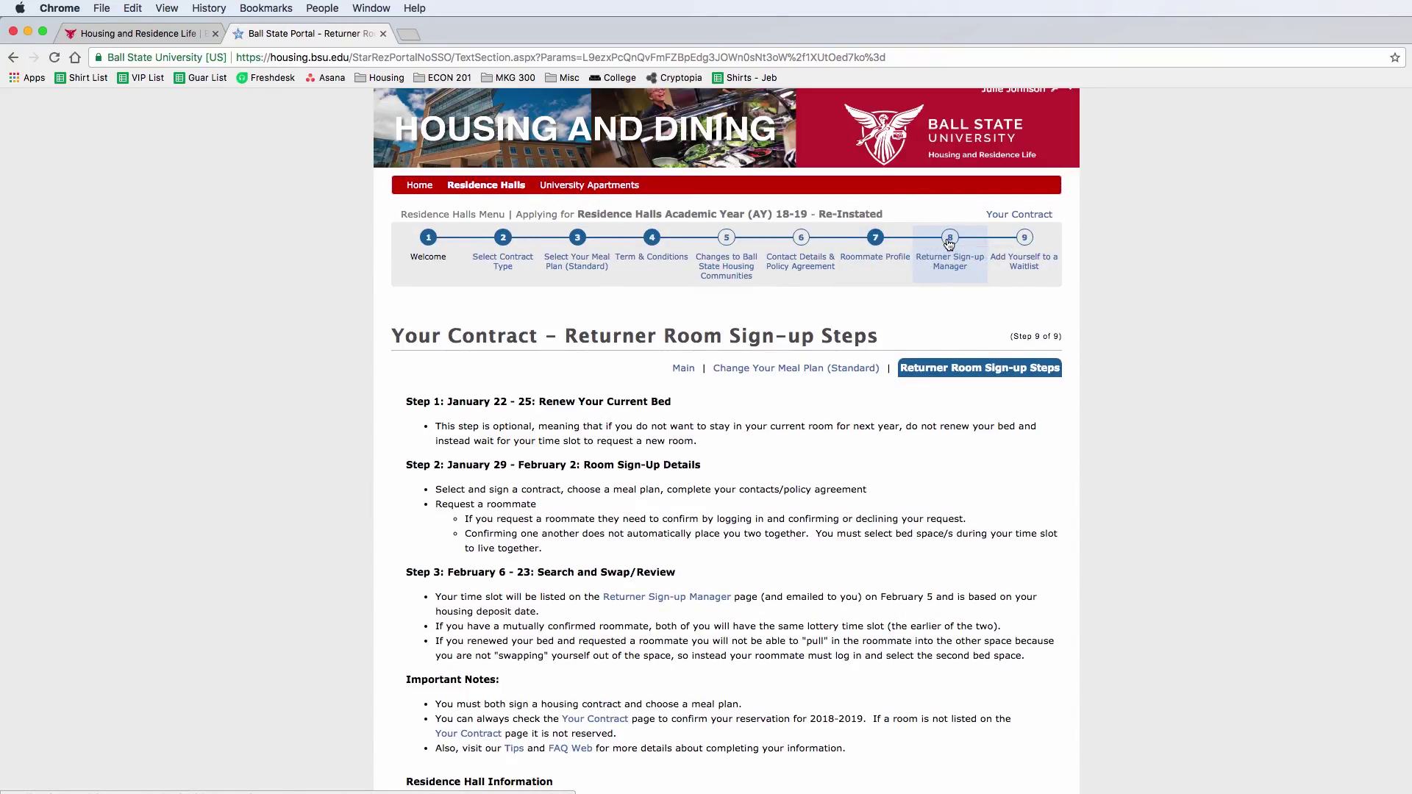
click(948, 241)
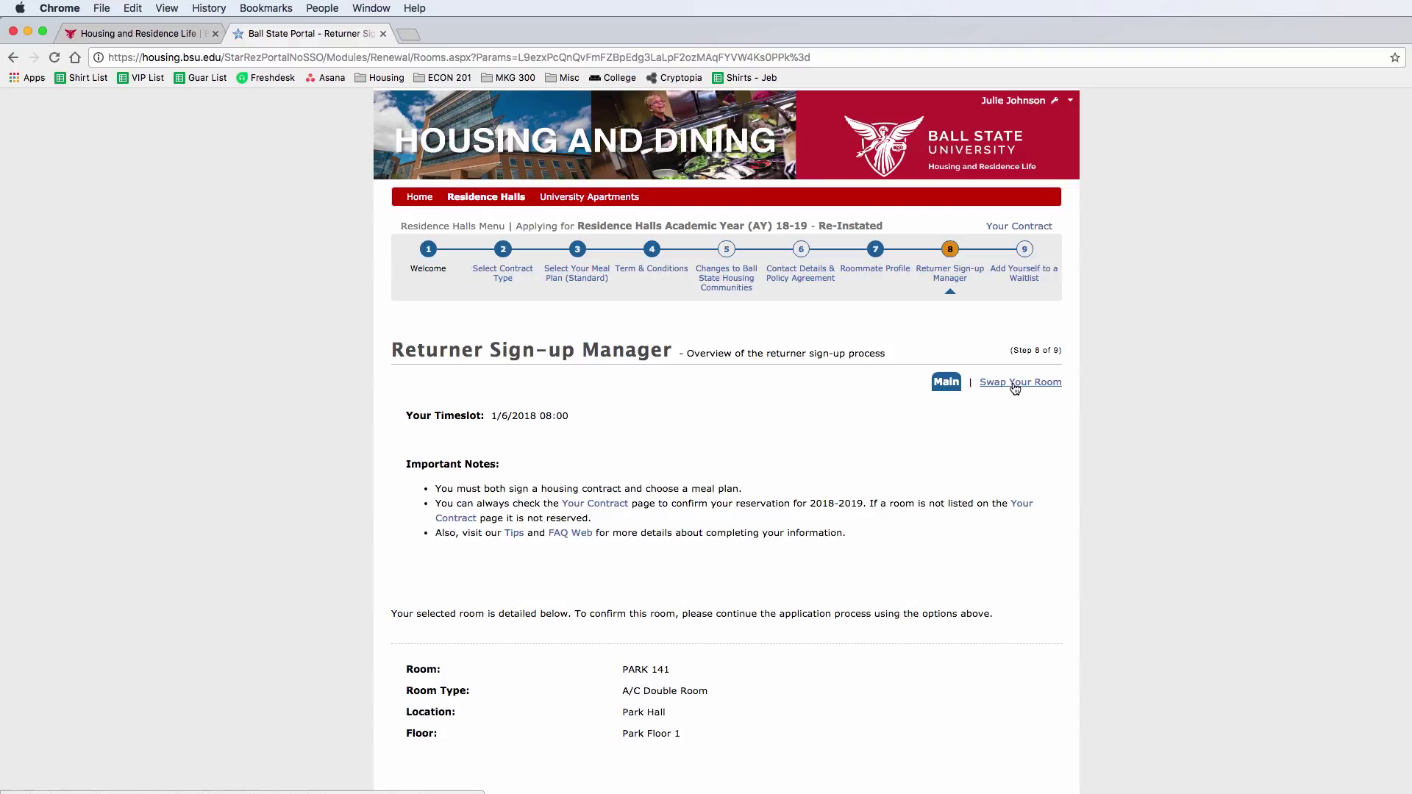
click(1015, 383)
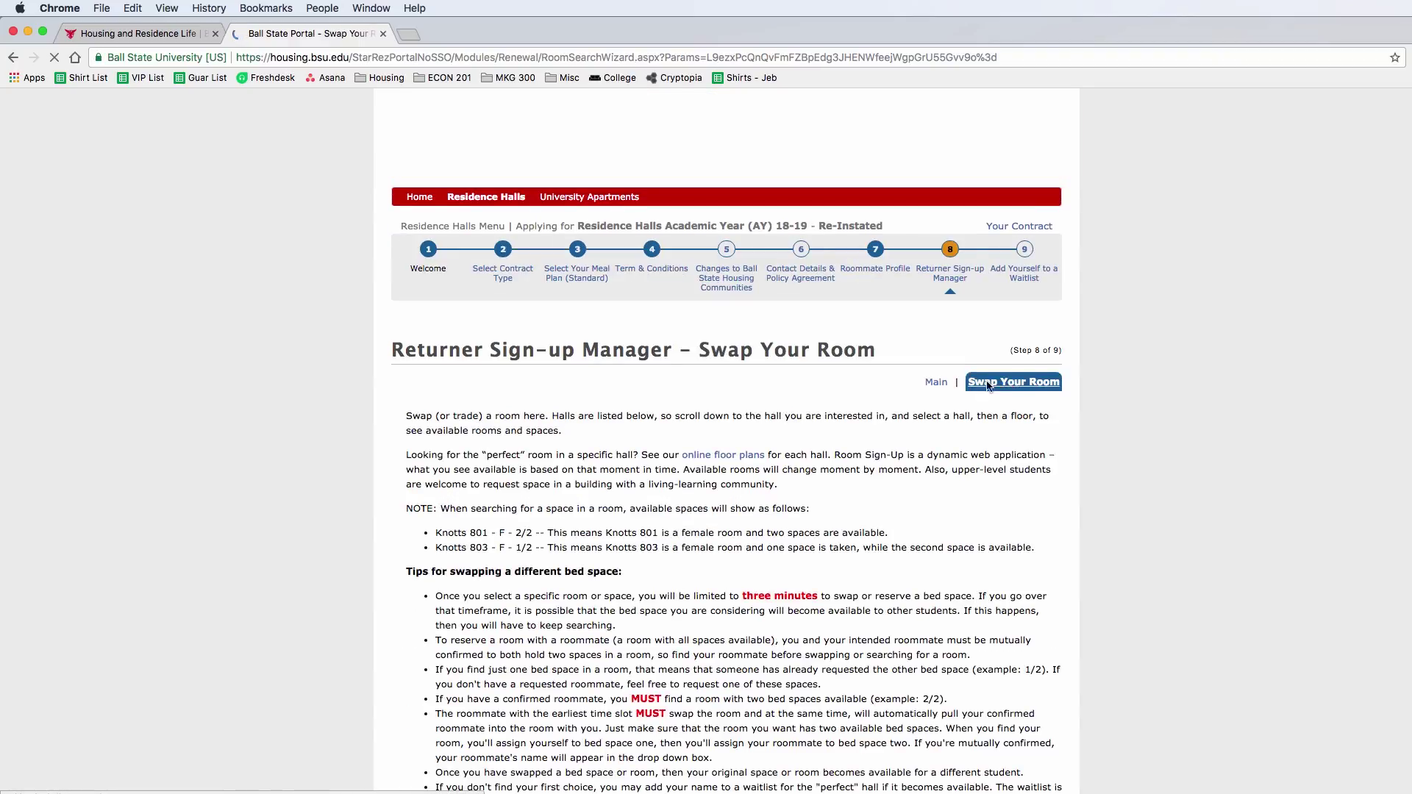
Read the tips for swapping a different bed space
scroll(925, 456, down, 5)
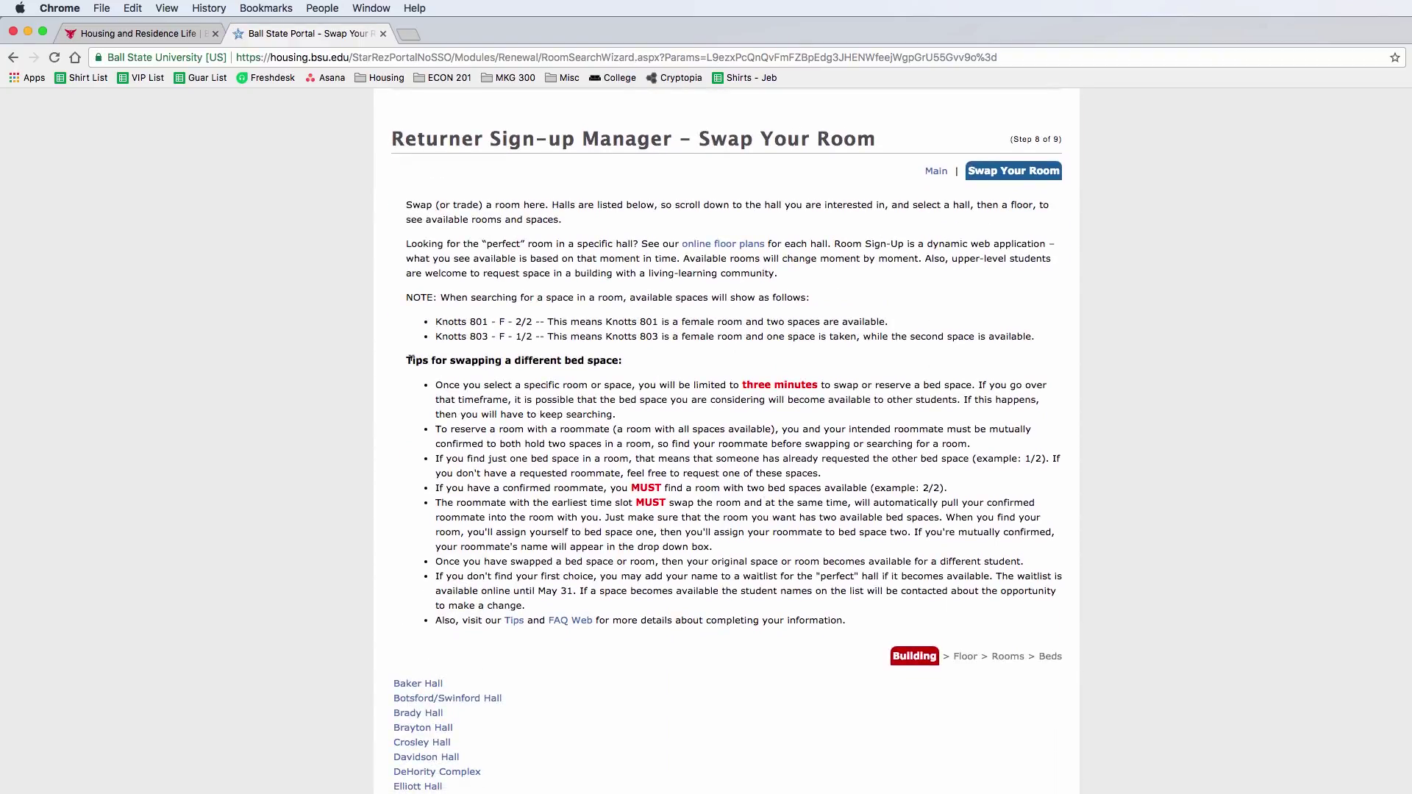
drag(406, 360, 878, 621)
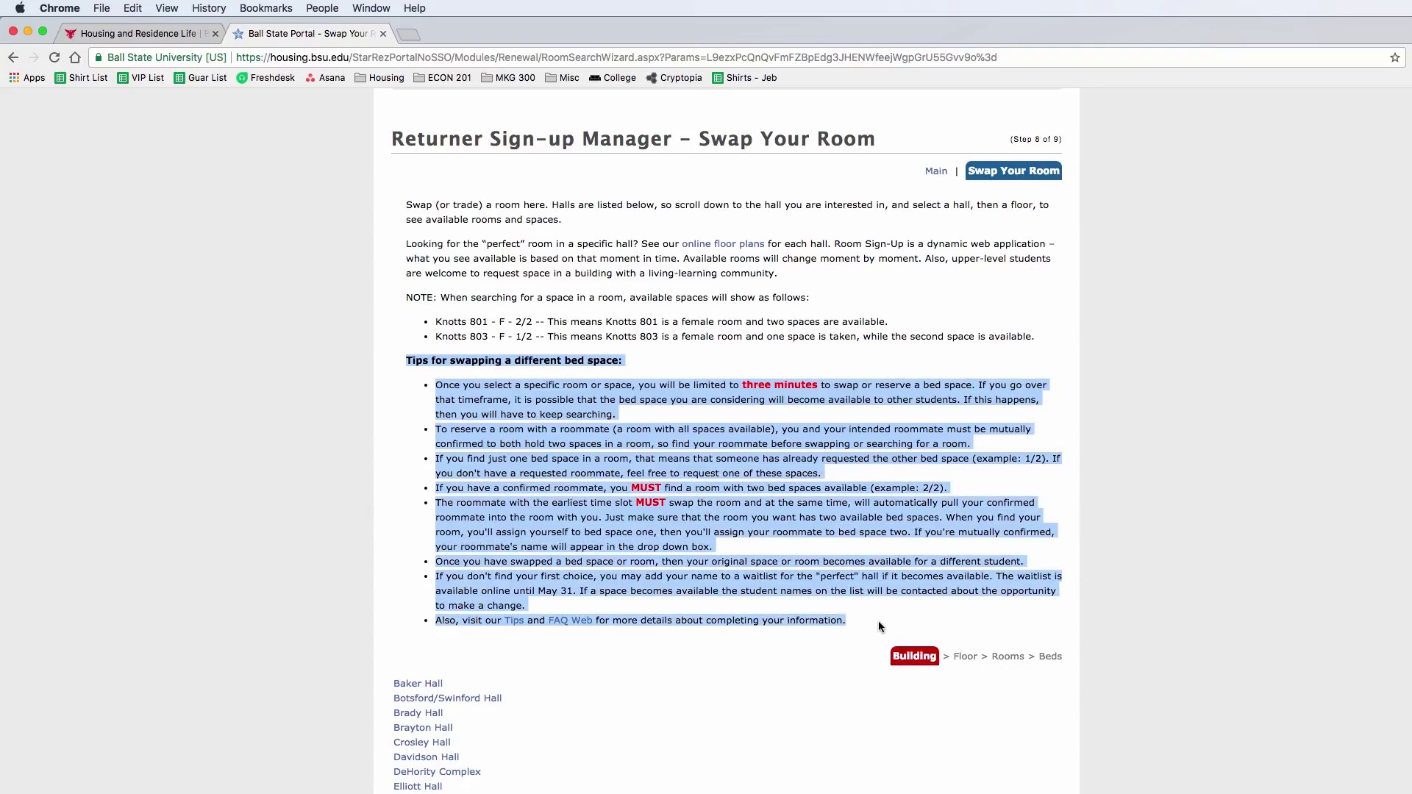
click(878, 621)
Choose Kinghorn Hall for the room swap, select Kinghorn Floor 3, and continue to its rooms
scroll(824, 559, down, 5)
scroll(728, 494, down, 5)
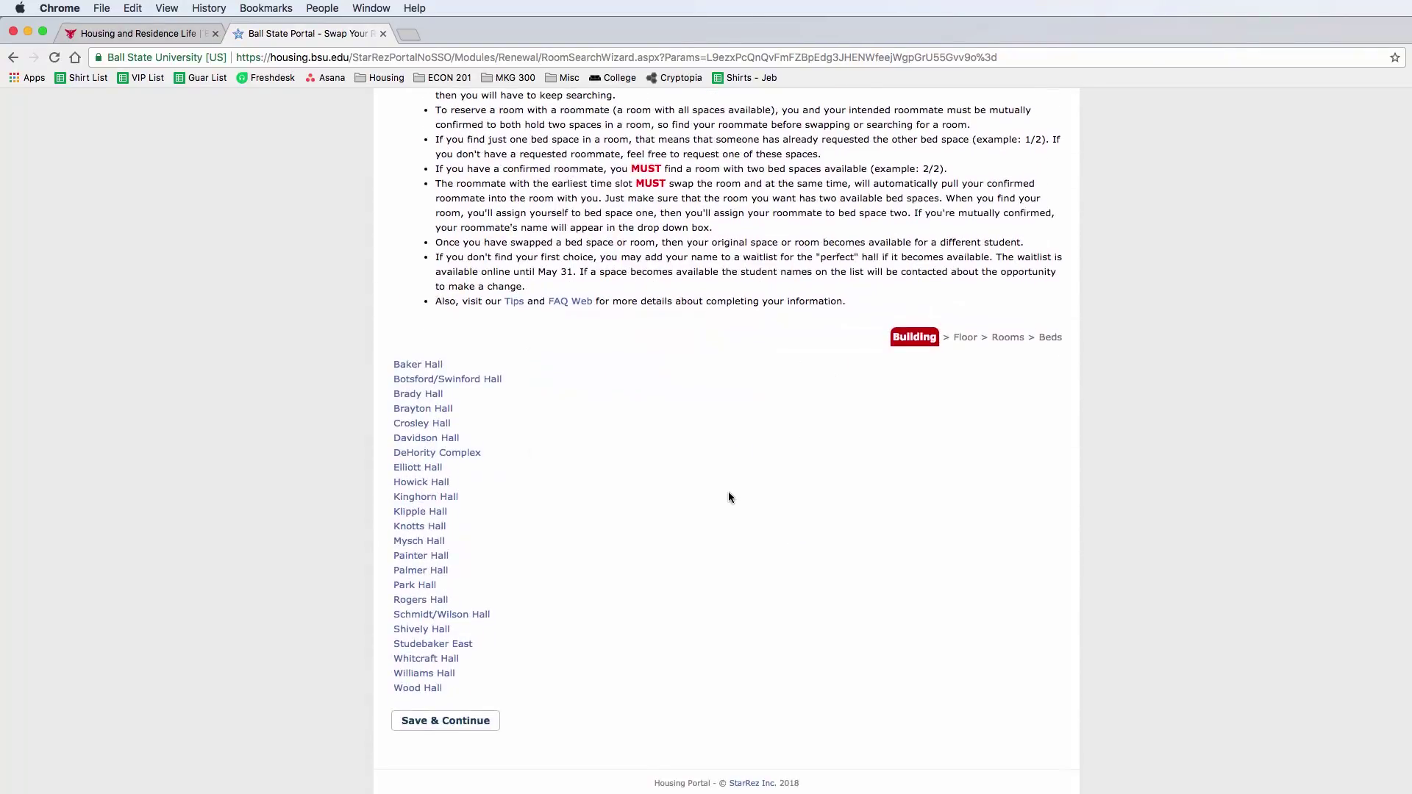
click(461, 504)
scroll(791, 529, down, 10)
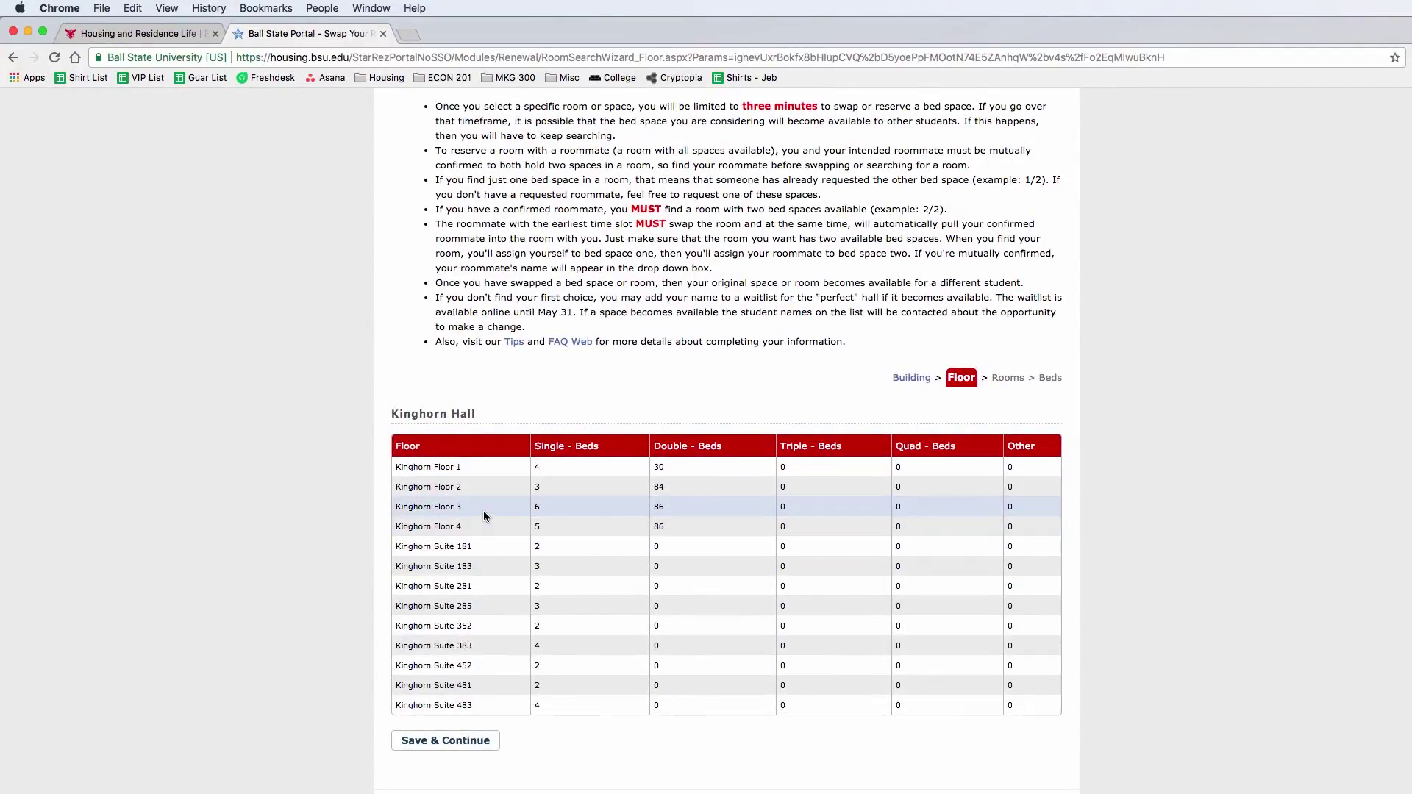
click(468, 507)
click(451, 745)
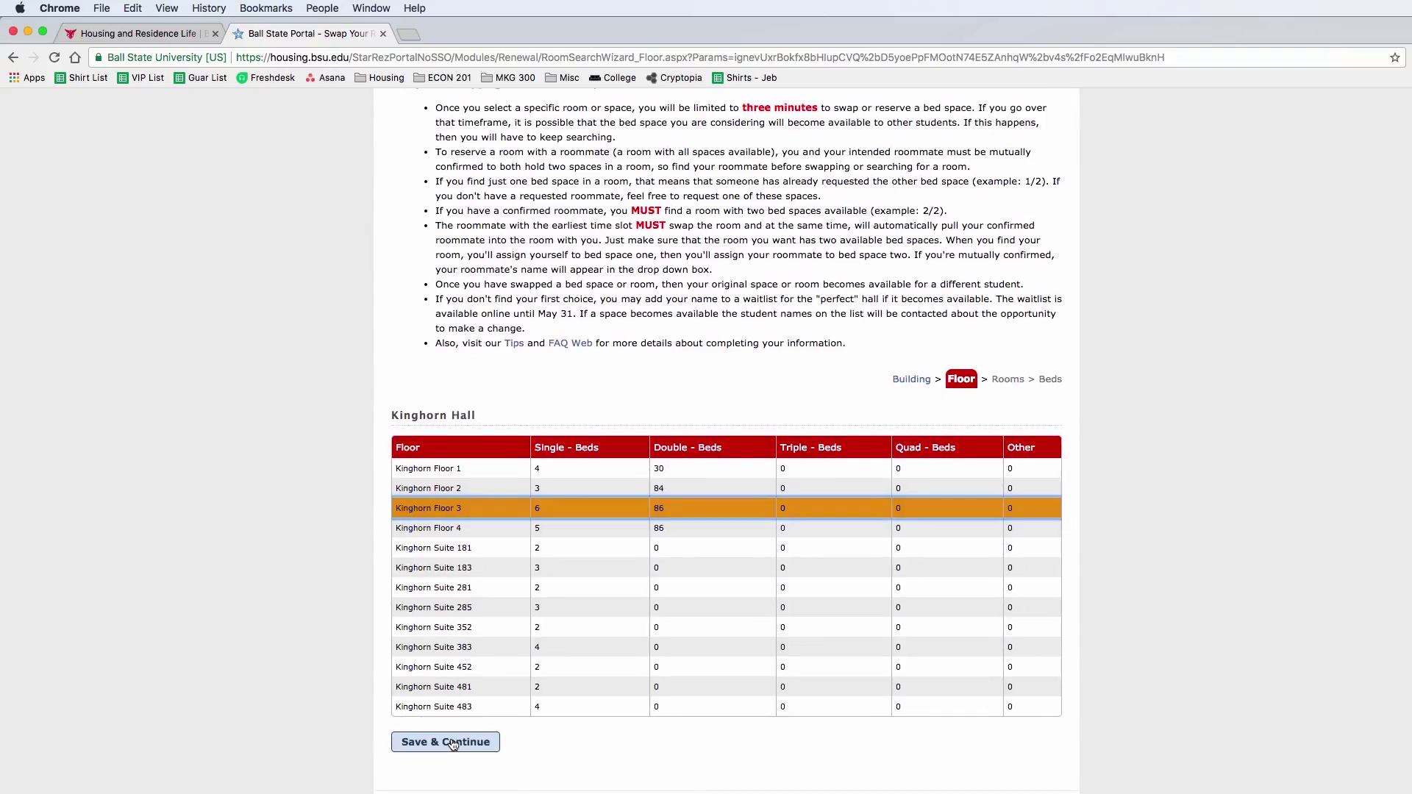
click(451, 740)
Select room KHORN 323 from the available rooms on Kinghorn Floor 3 and continue to its bed selection
scroll(334, 654, down, 5)
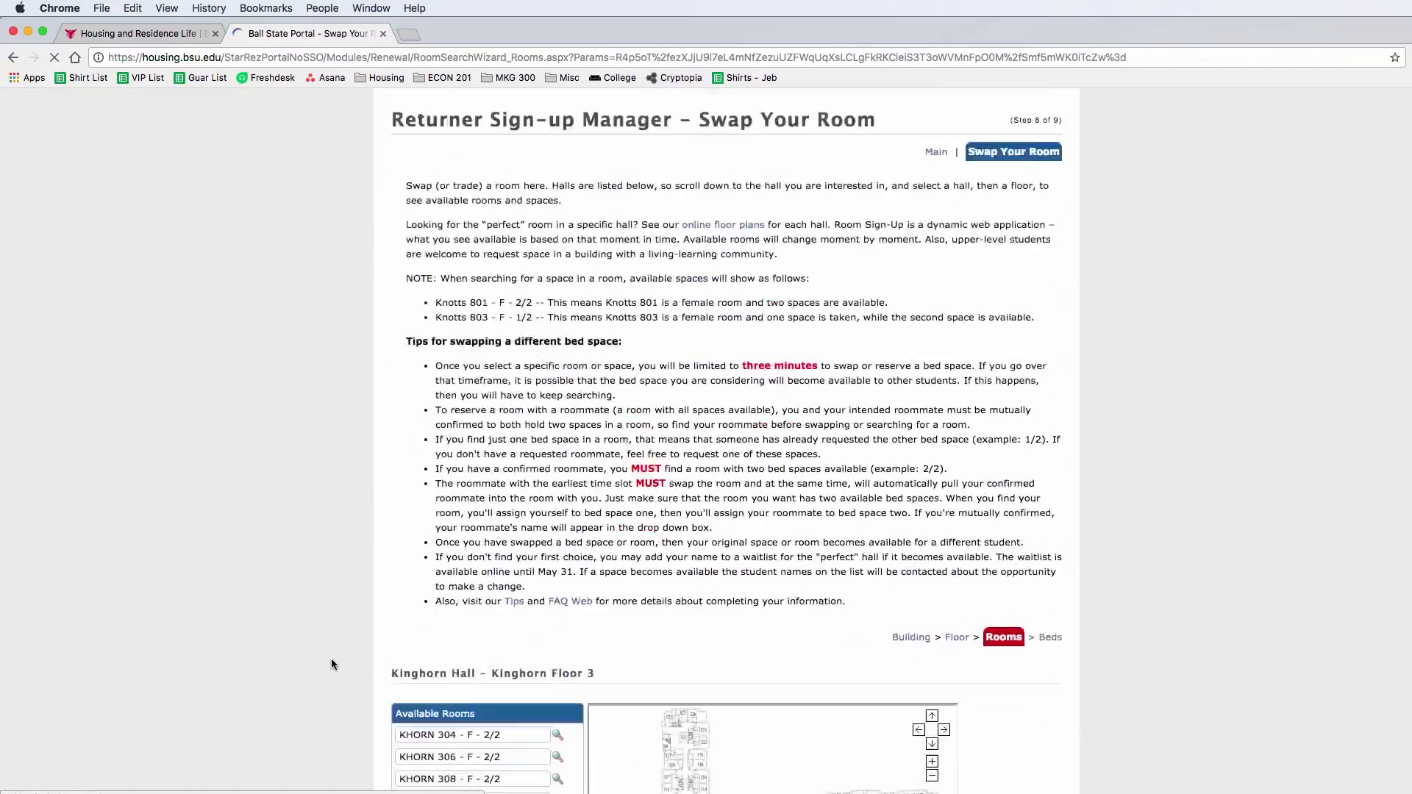
scroll(459, 645, down, 3)
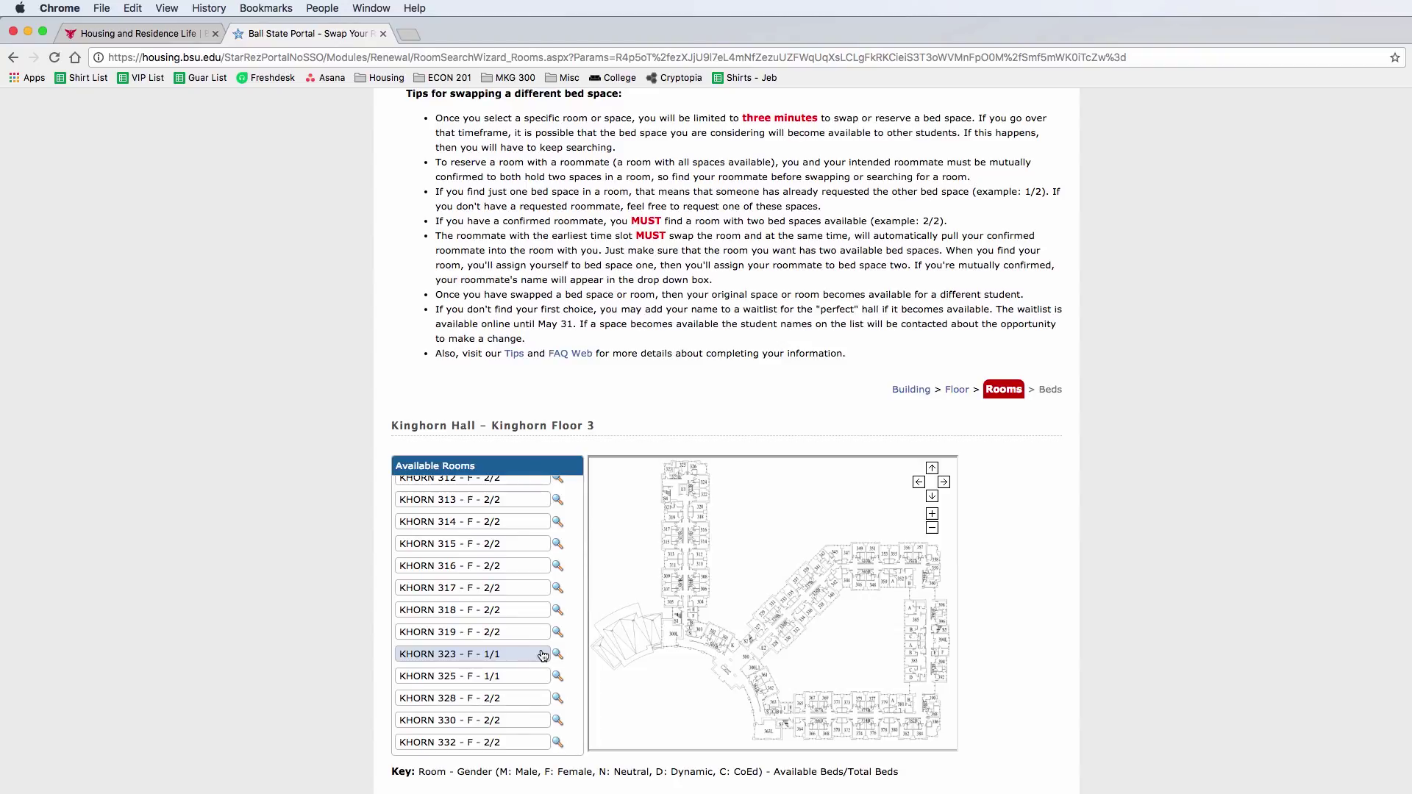
click(507, 674)
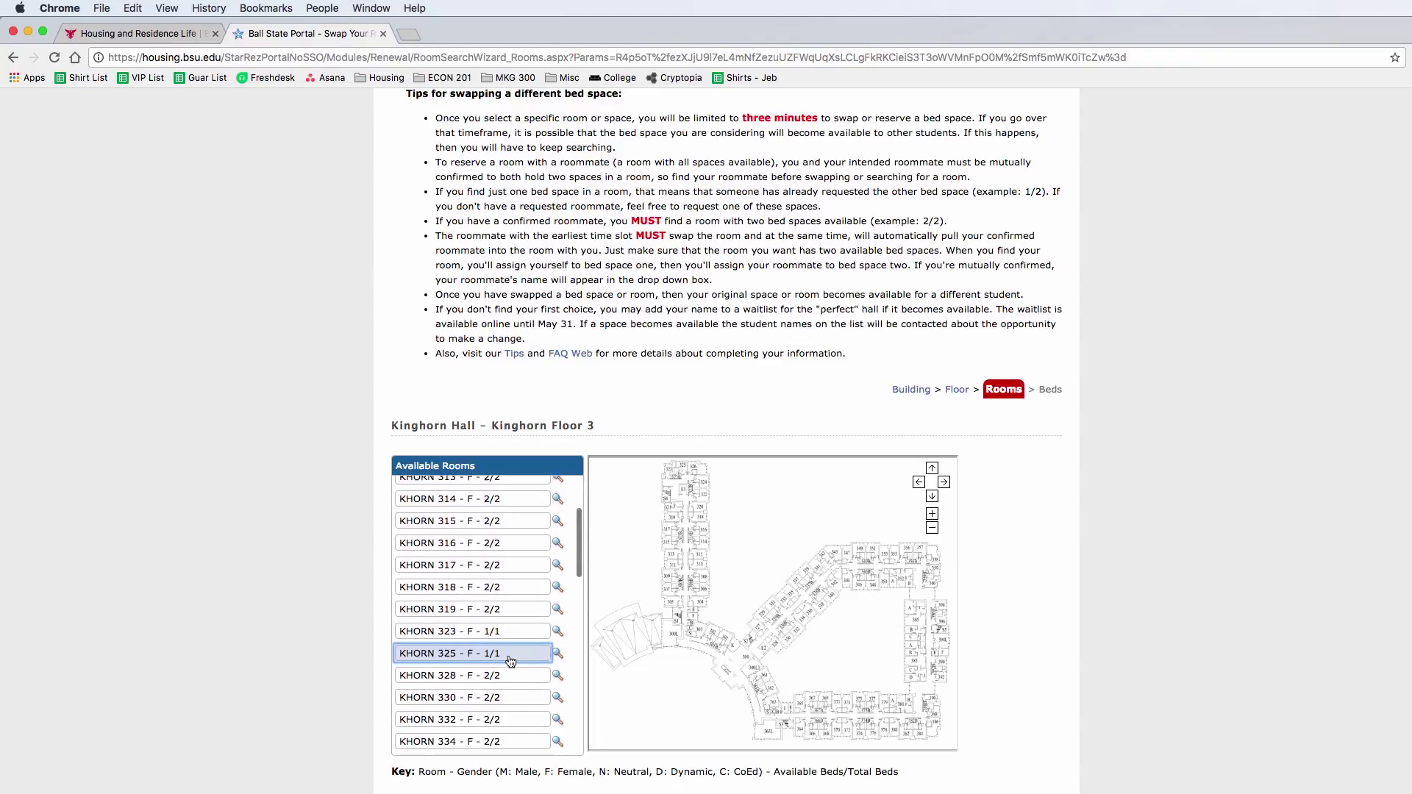
scroll(493, 654, down, 1)
click(481, 642)
scroll(430, 710, down, 6)
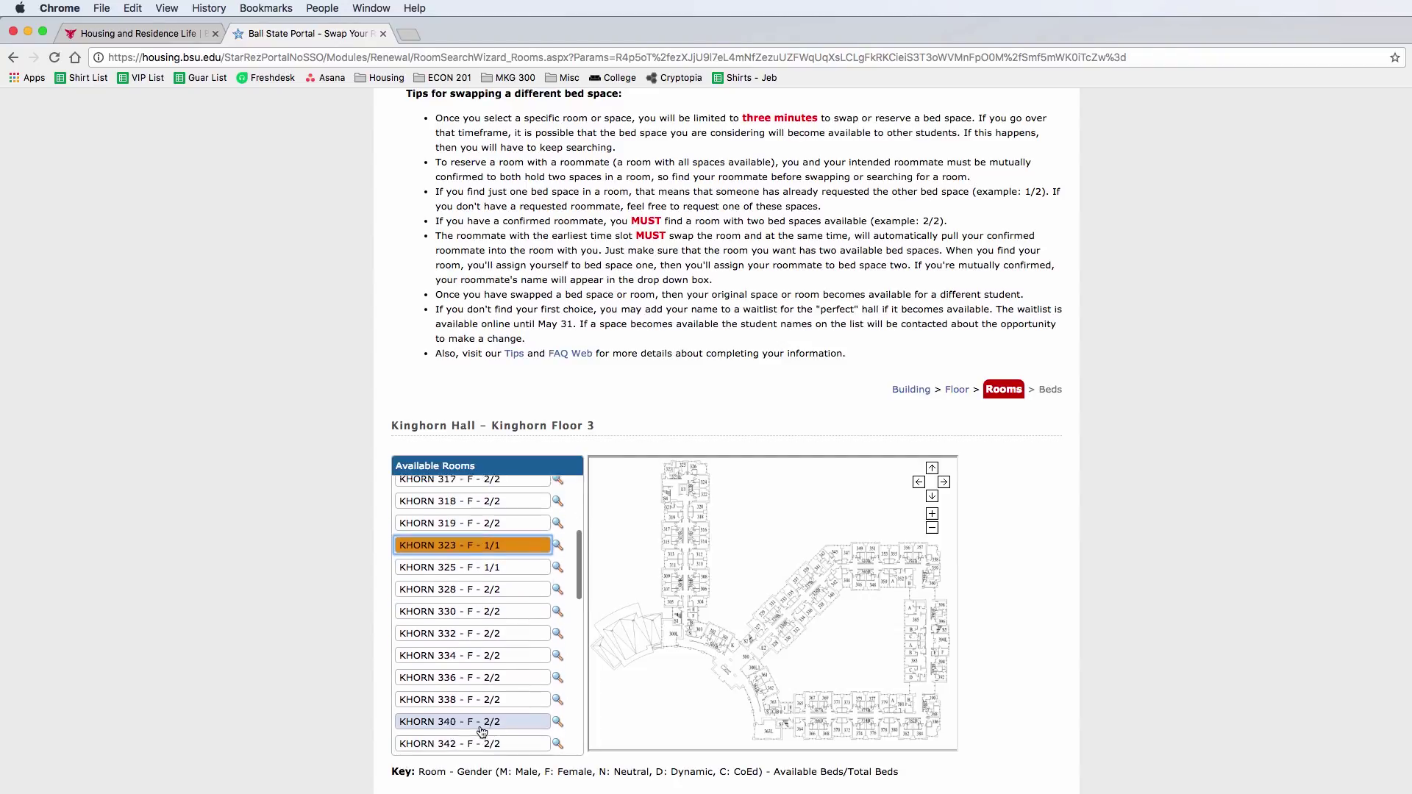
click(431, 724)
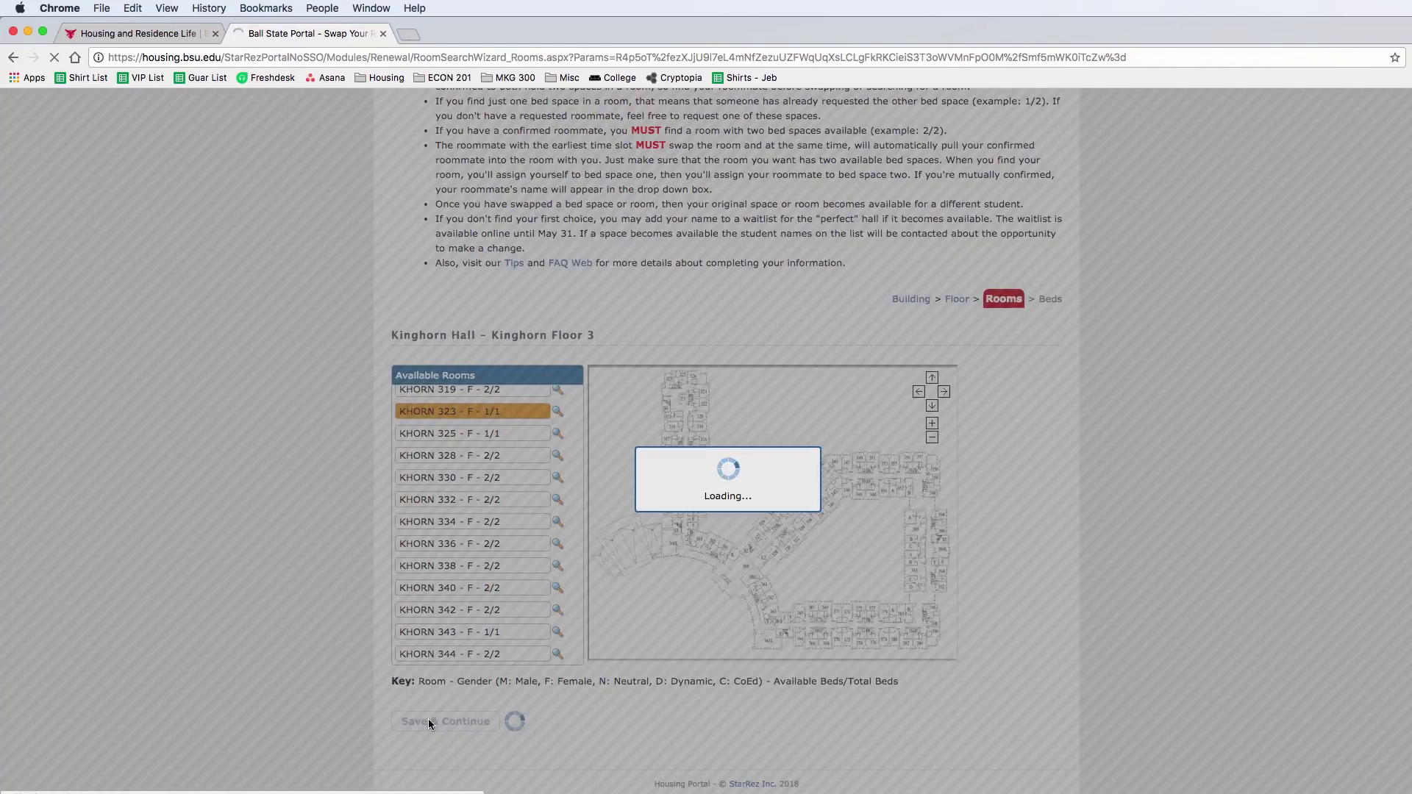
Choose KHORN 323-1 as one's own bed and try to reserve it with no bed assigned to the roommate
scroll(393, 665, down, 5)
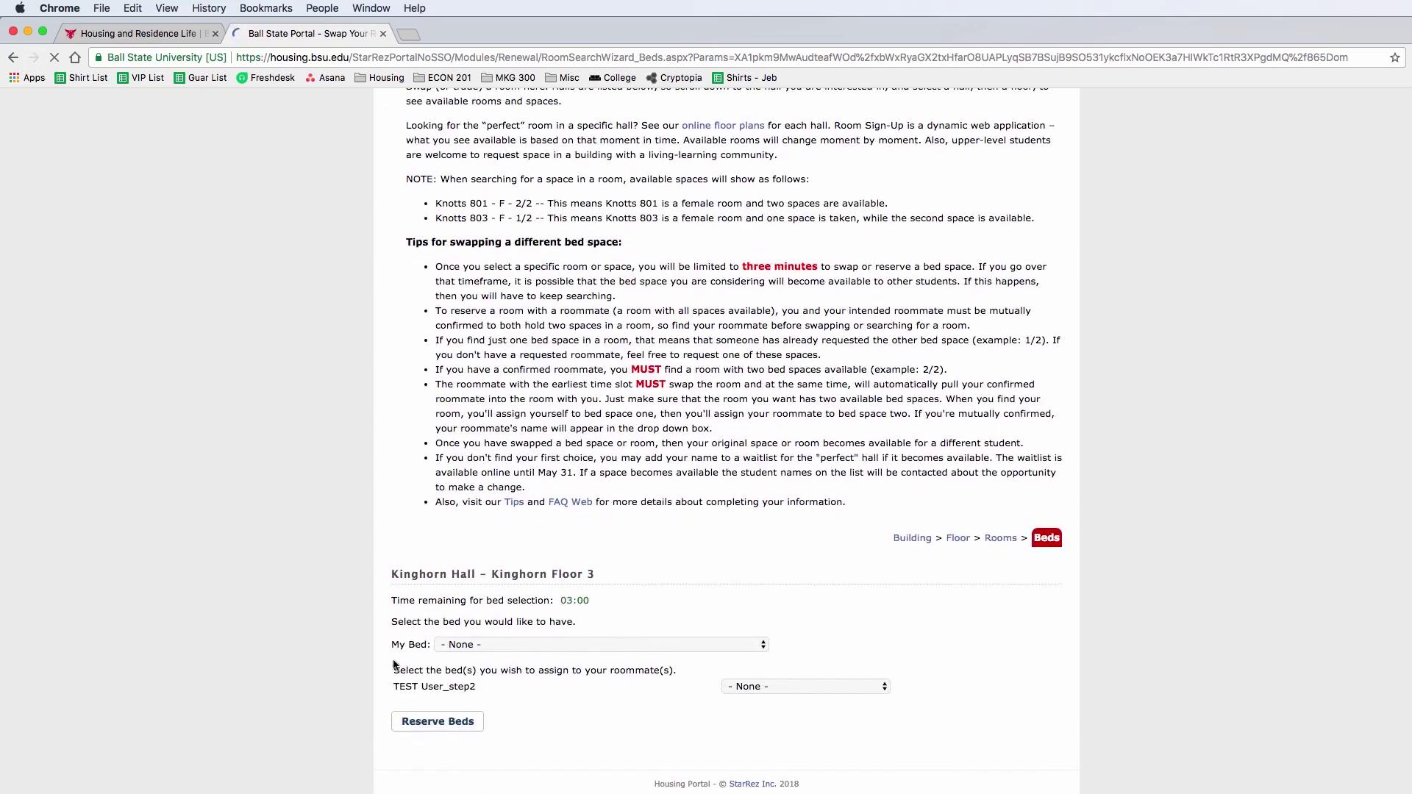
click(566, 645)
click(605, 604)
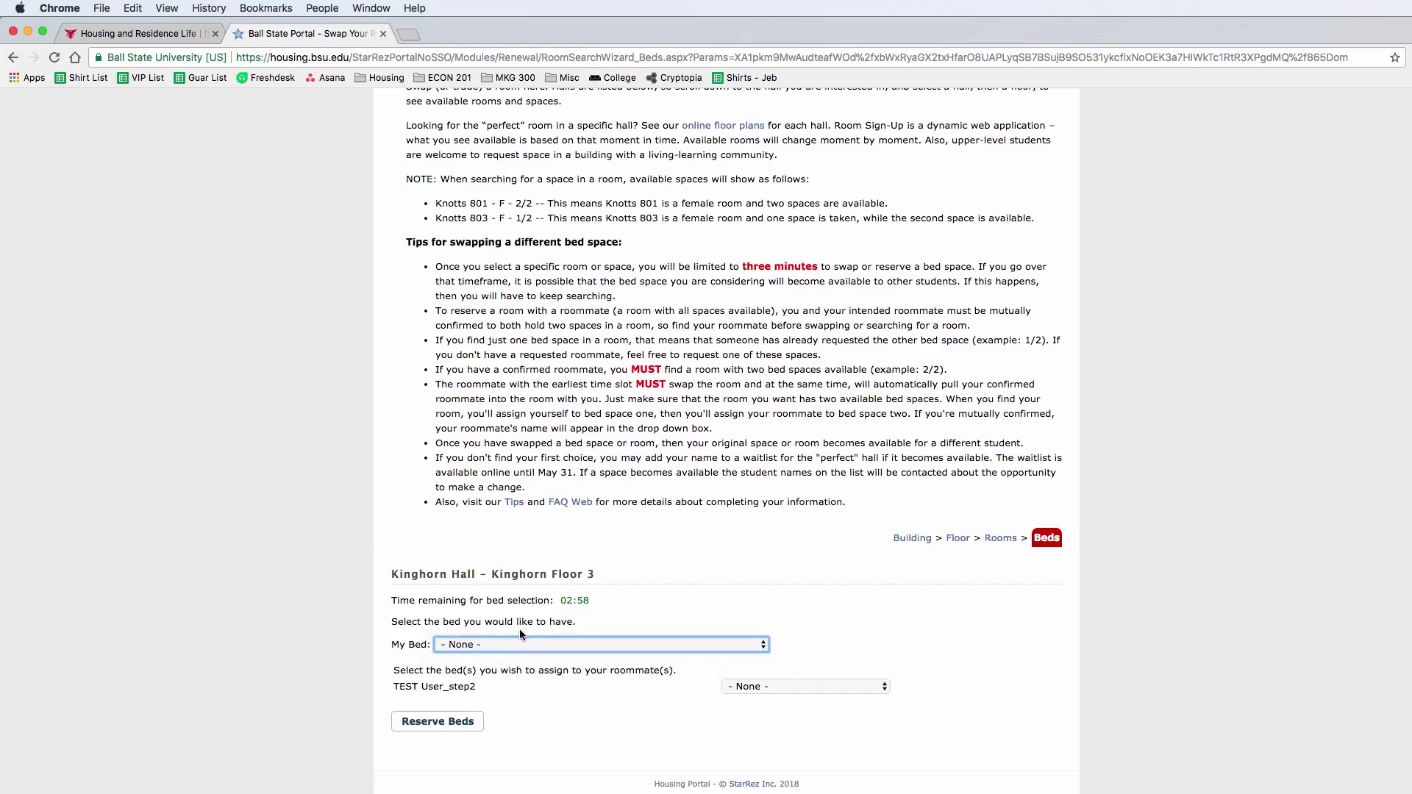
click(505, 643)
click(504, 660)
click(815, 688)
click(730, 715)
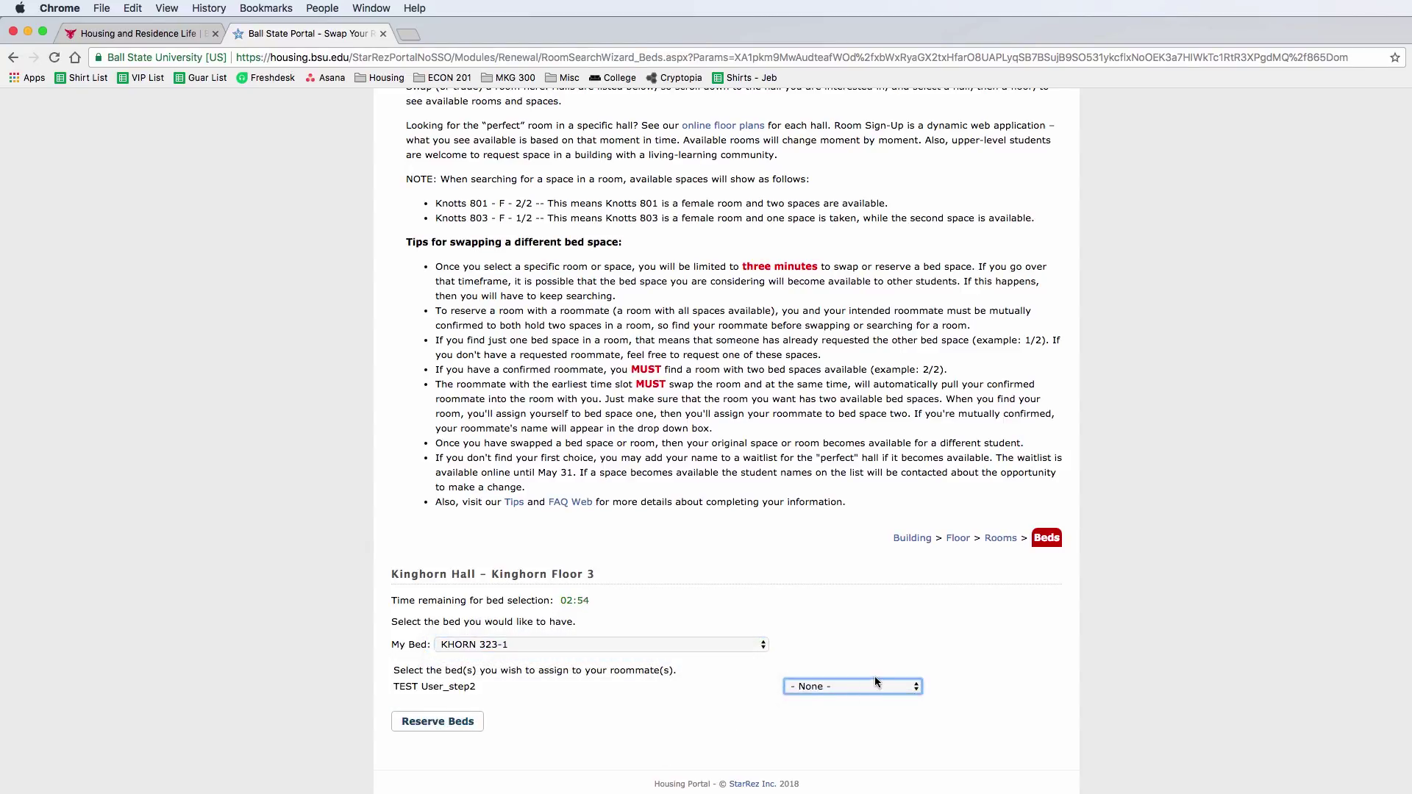
click(438, 721)
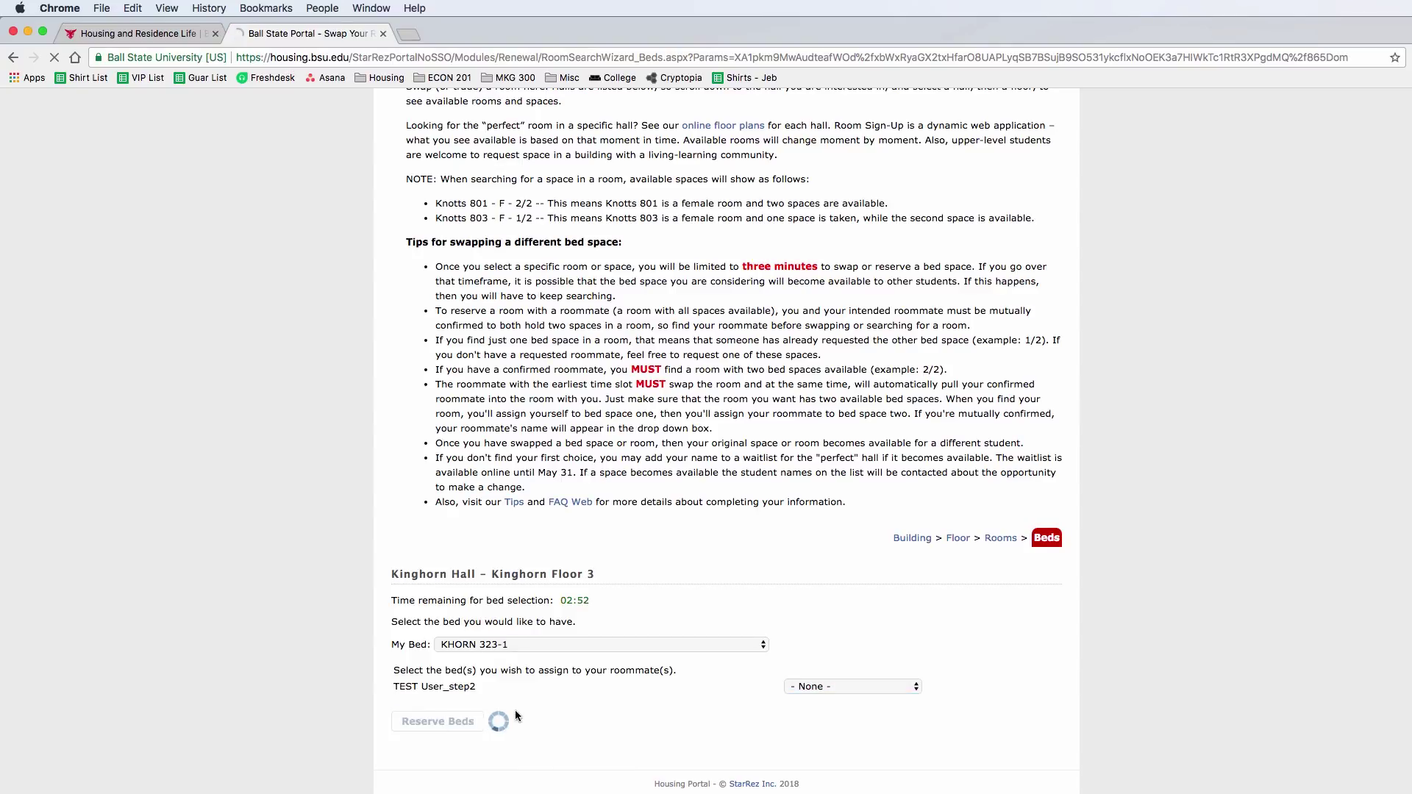
scroll(523, 693, down, 1)
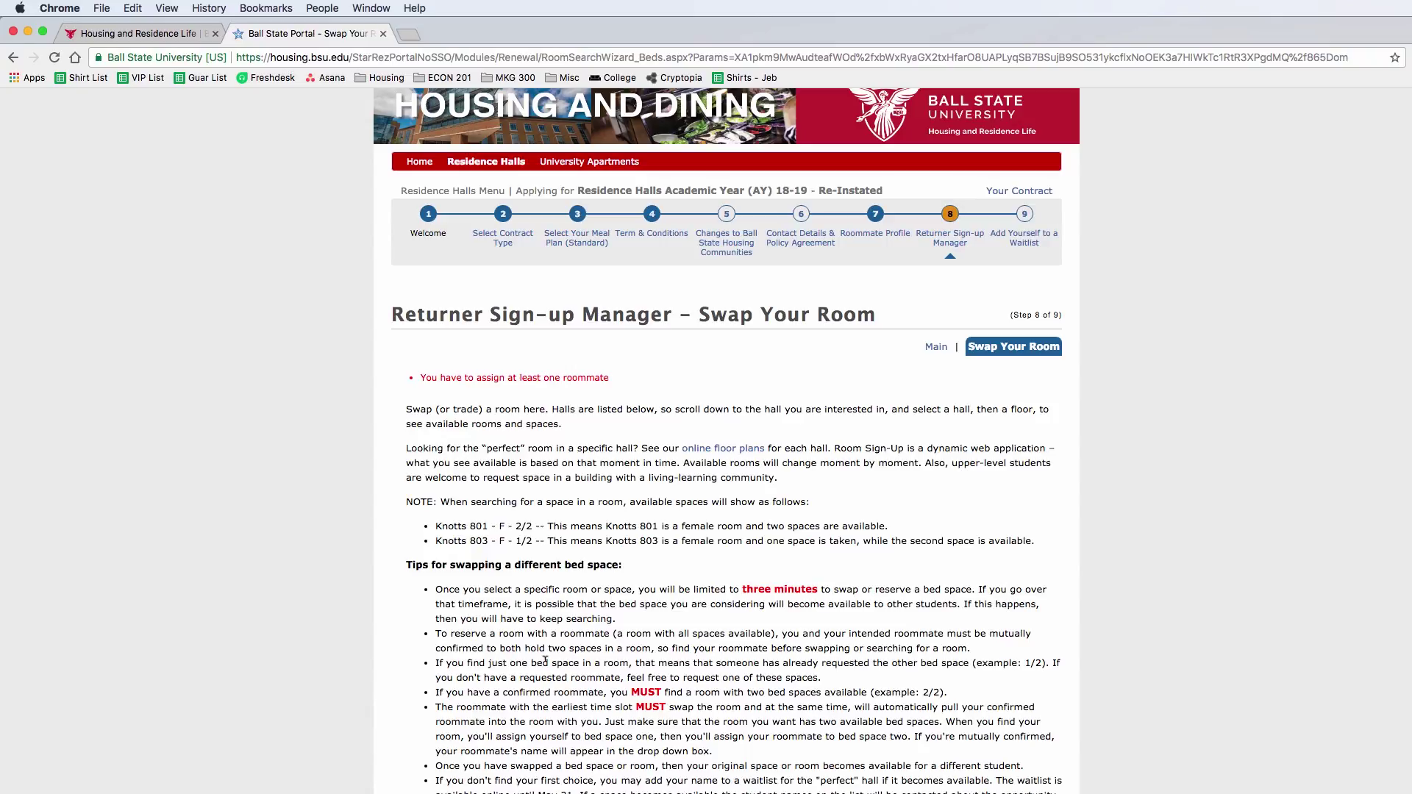
scroll(545, 660, down, 5)
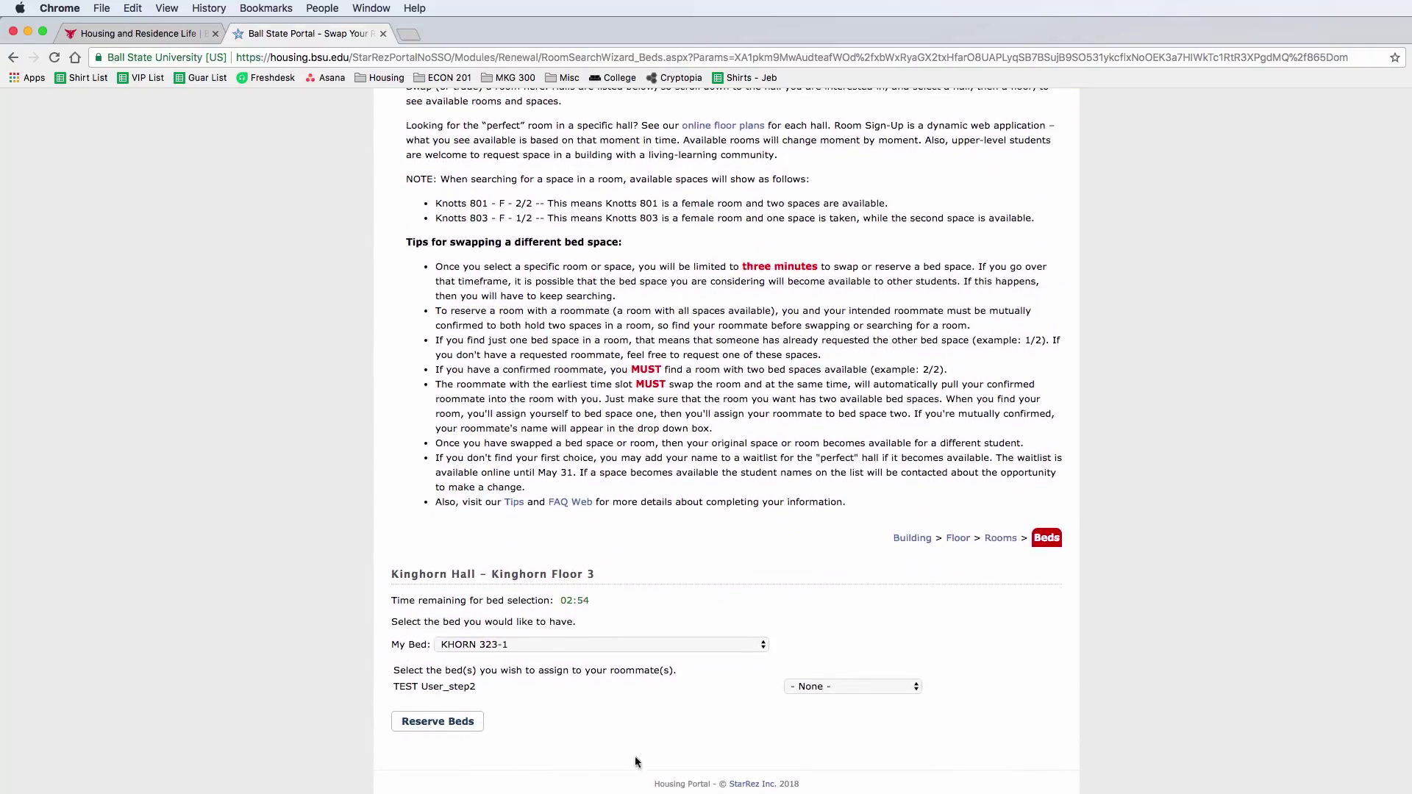
click(482, 721)
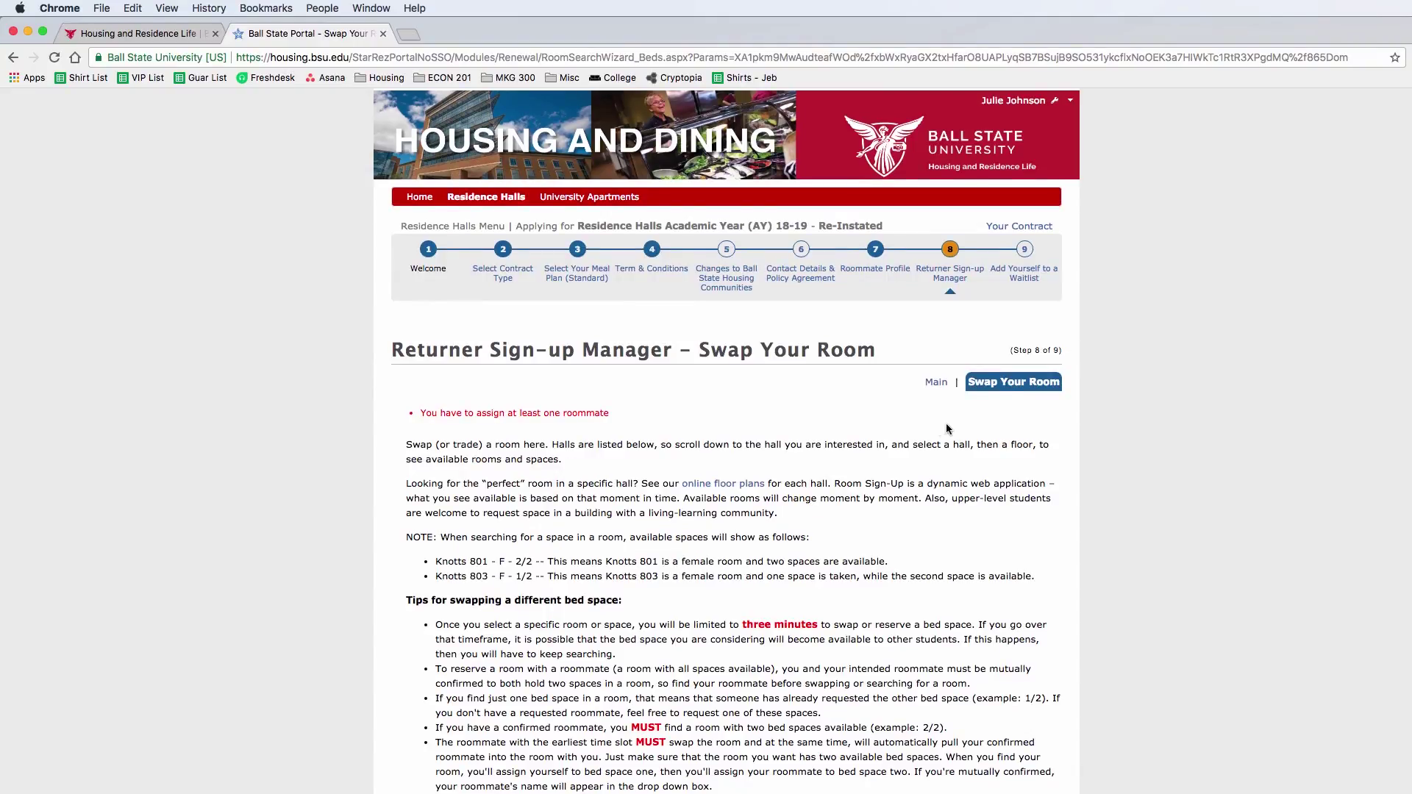
Restart Swap Your Room, choose Kinghorn Hall and Kinghorn Floor 3, and continue to the available rooms
click(1012, 381)
scroll(765, 455, down, 7)
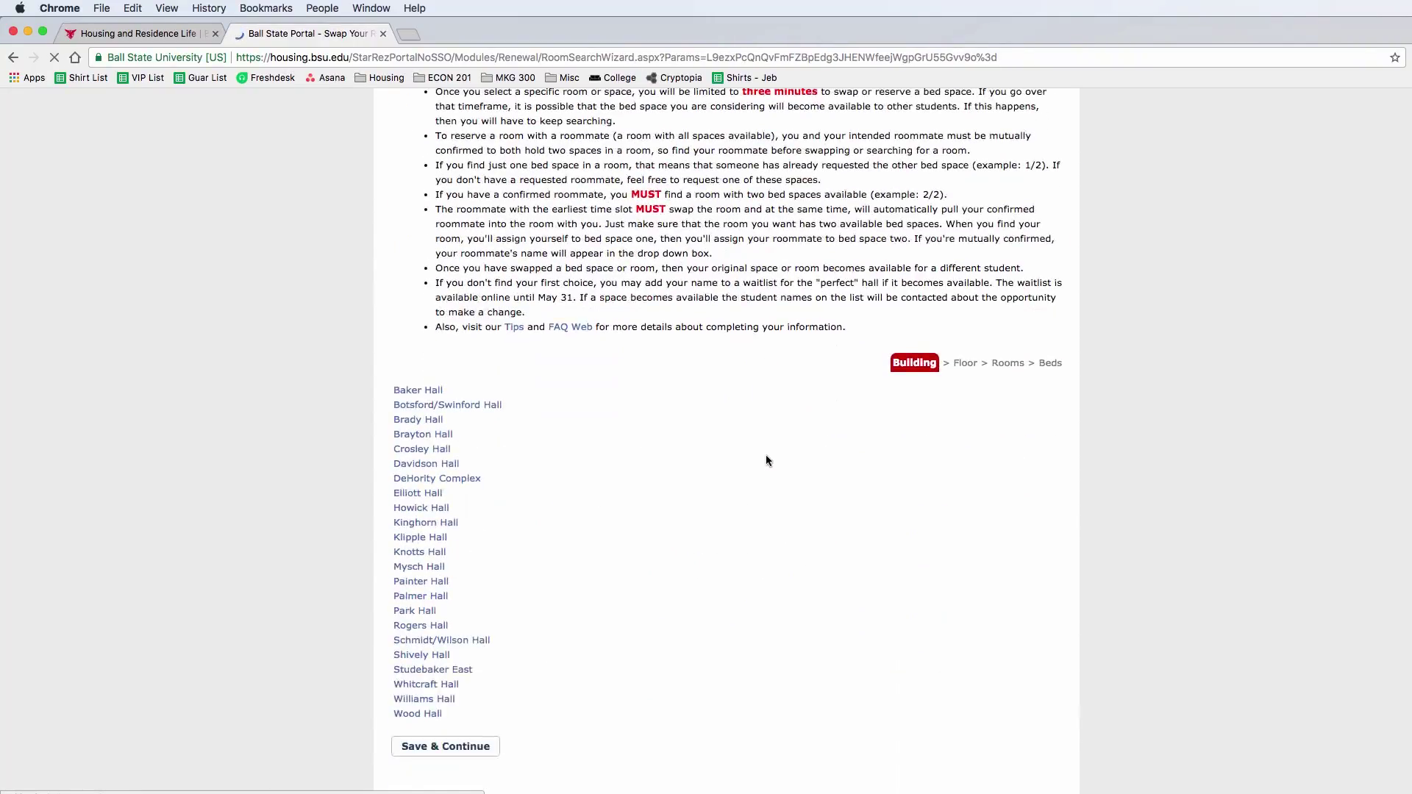
click(434, 525)
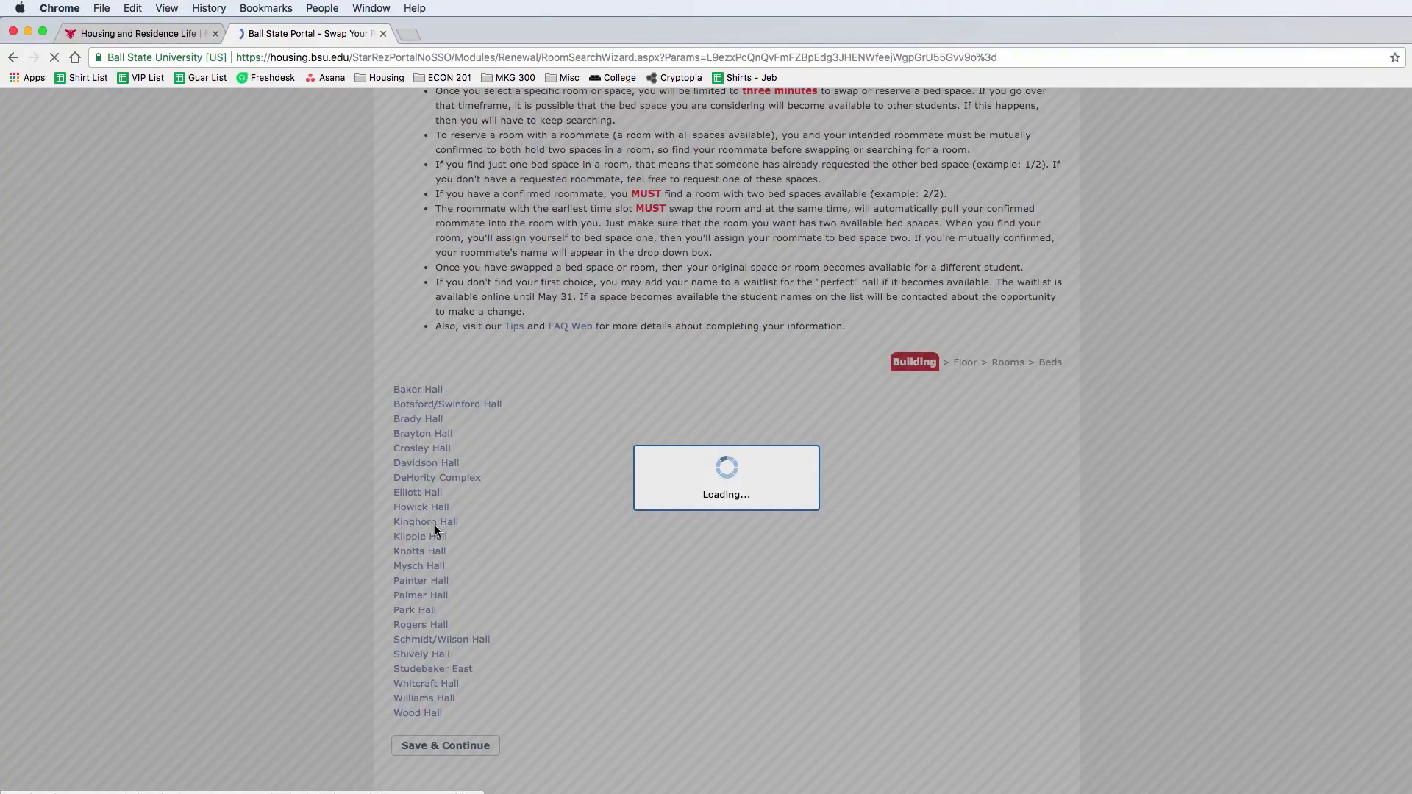
scroll(436, 524, down, 7)
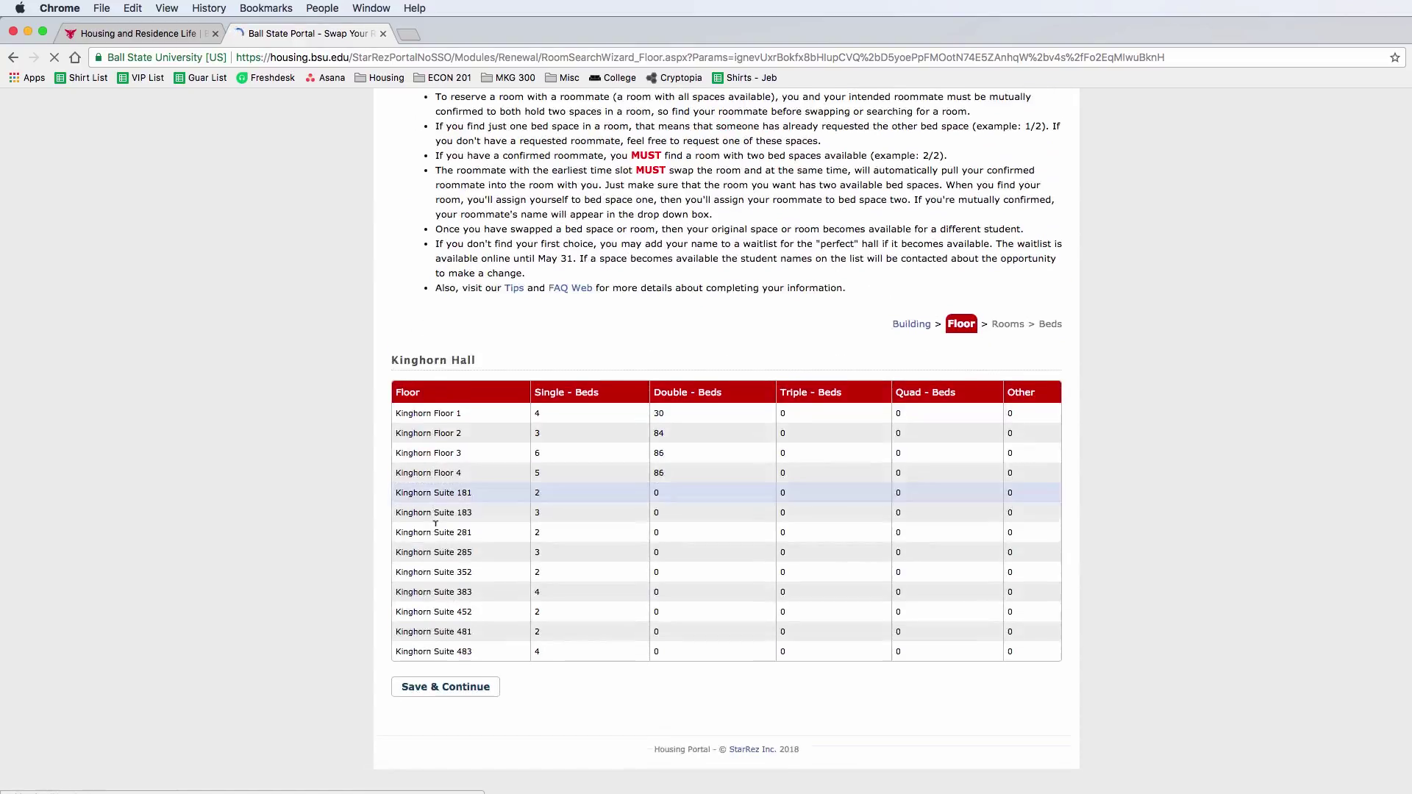
scroll(469, 572, up, 1)
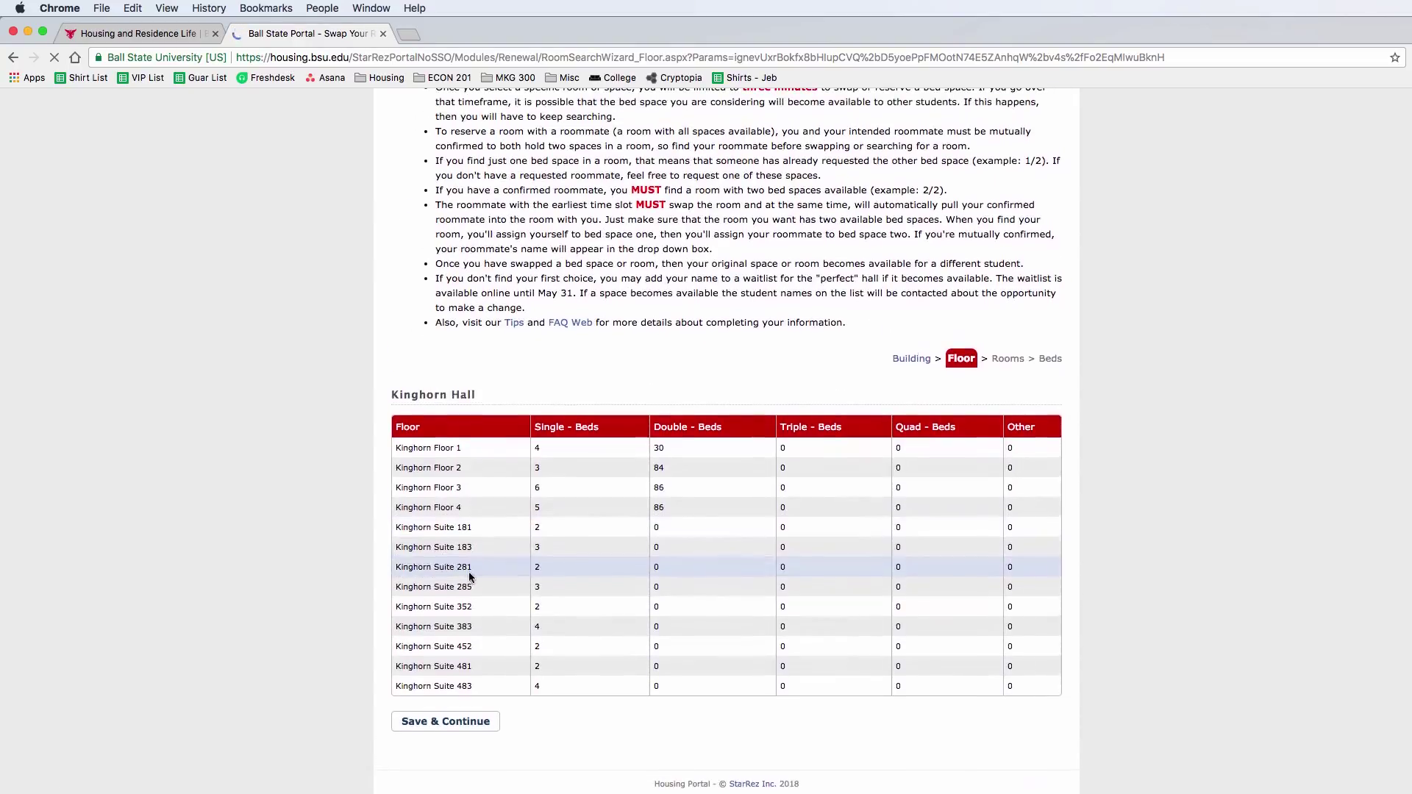
click(474, 490)
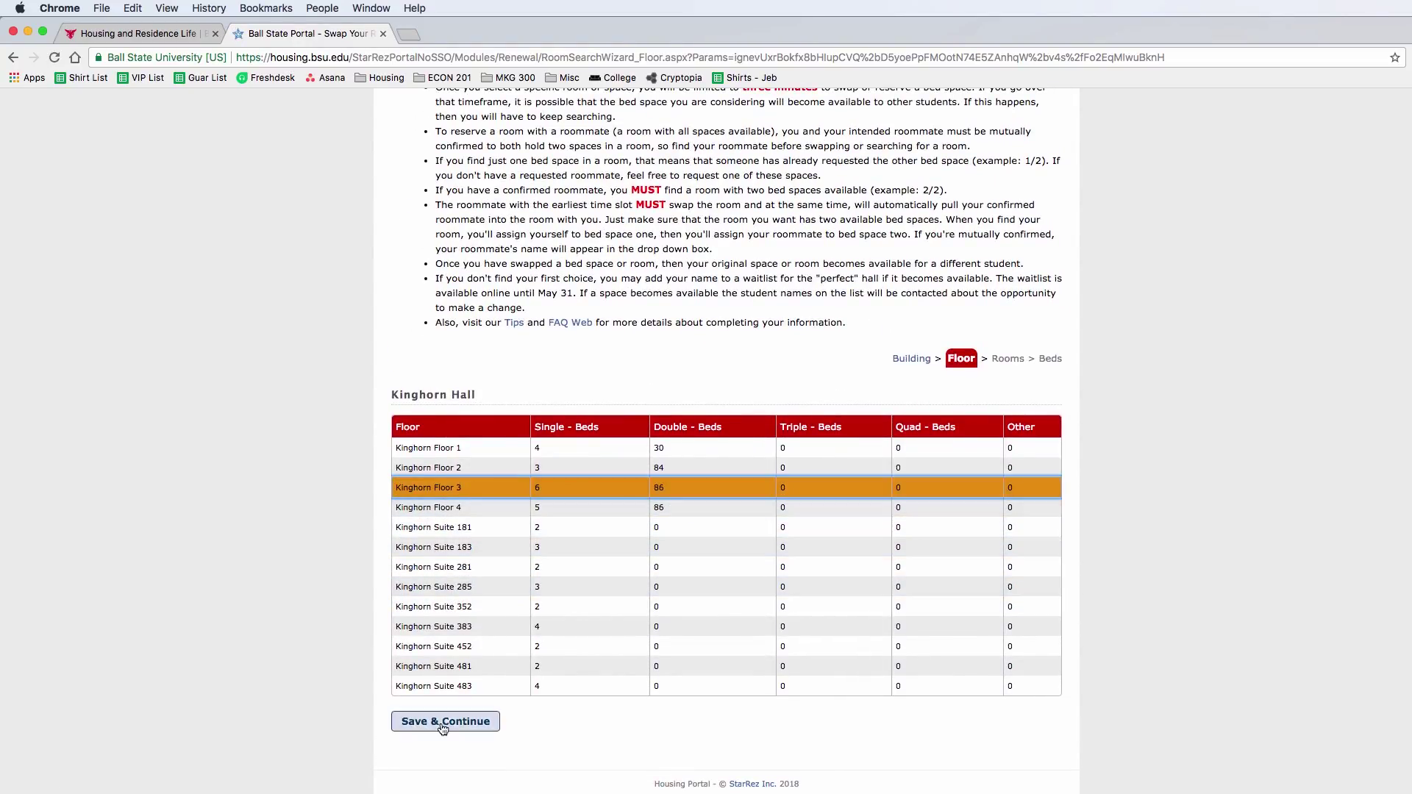
click(477, 721)
Select the two-bed room KHORN 317 and continue to its bed selection
scroll(528, 648, down, 4)
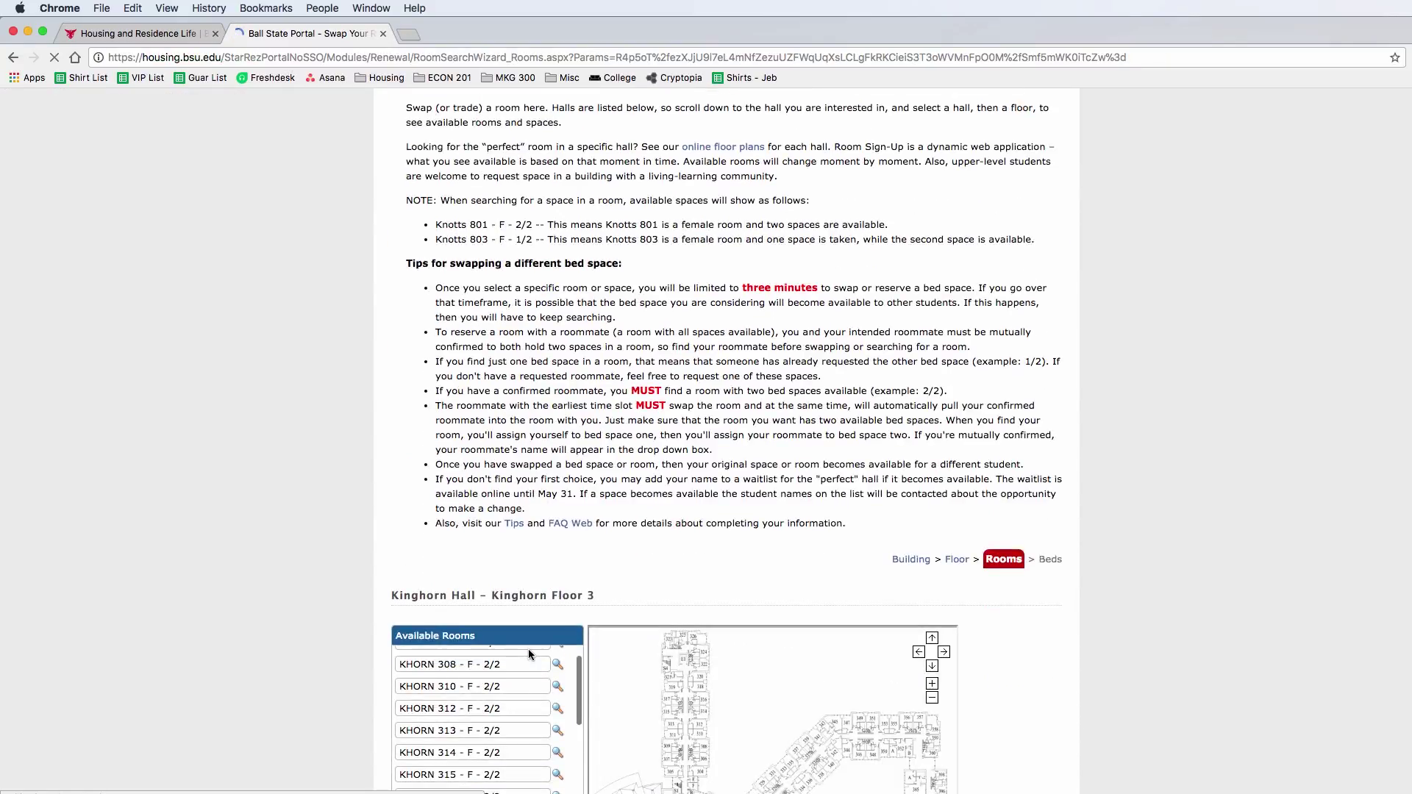
click(454, 680)
scroll(235, 596, down, 4)
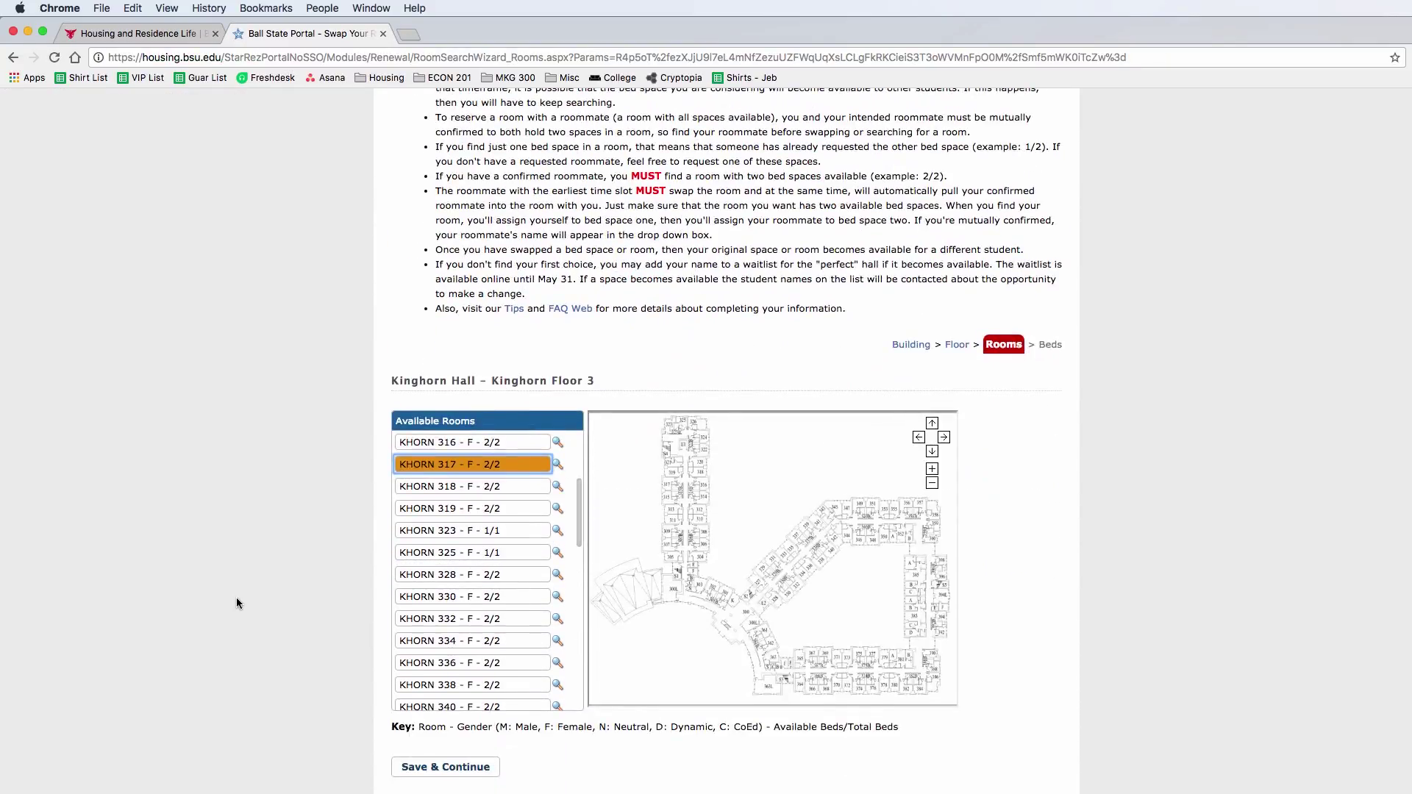
click(440, 721)
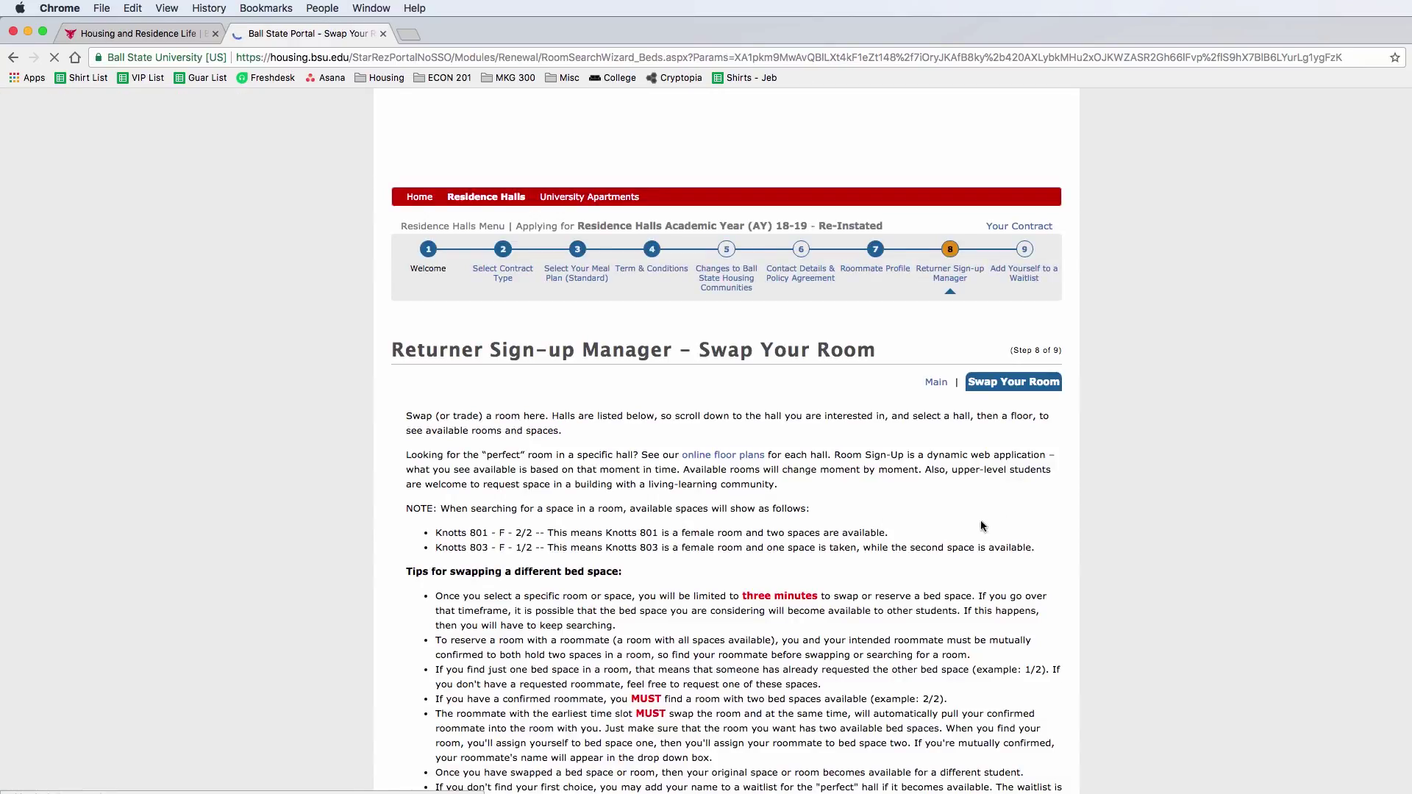
Assign bed KHORN 317-1 to oneself and KHORN 317-2 to the roommate, and reserve both beds
scroll(668, 634, down, 5)
click(609, 644)
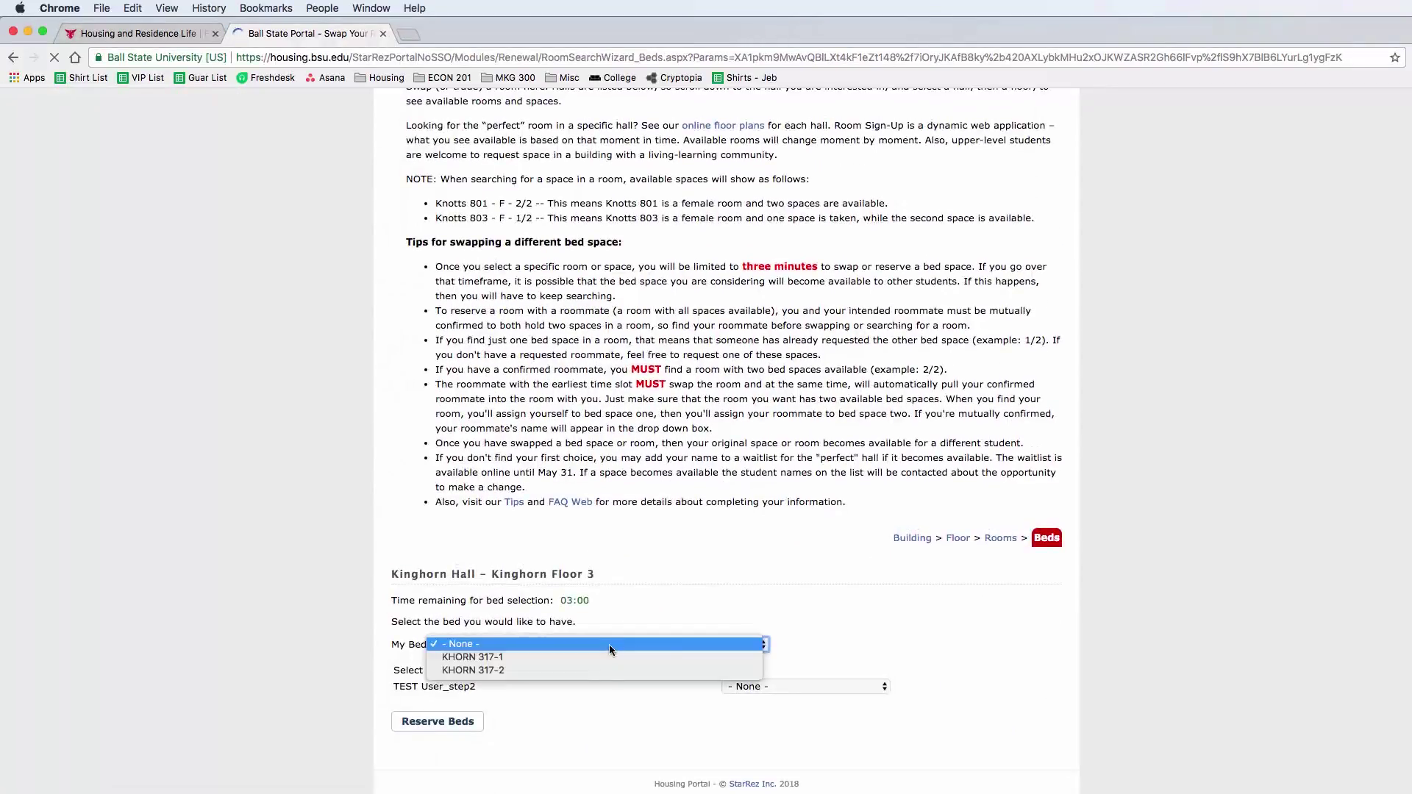
click(603, 656)
click(752, 686)
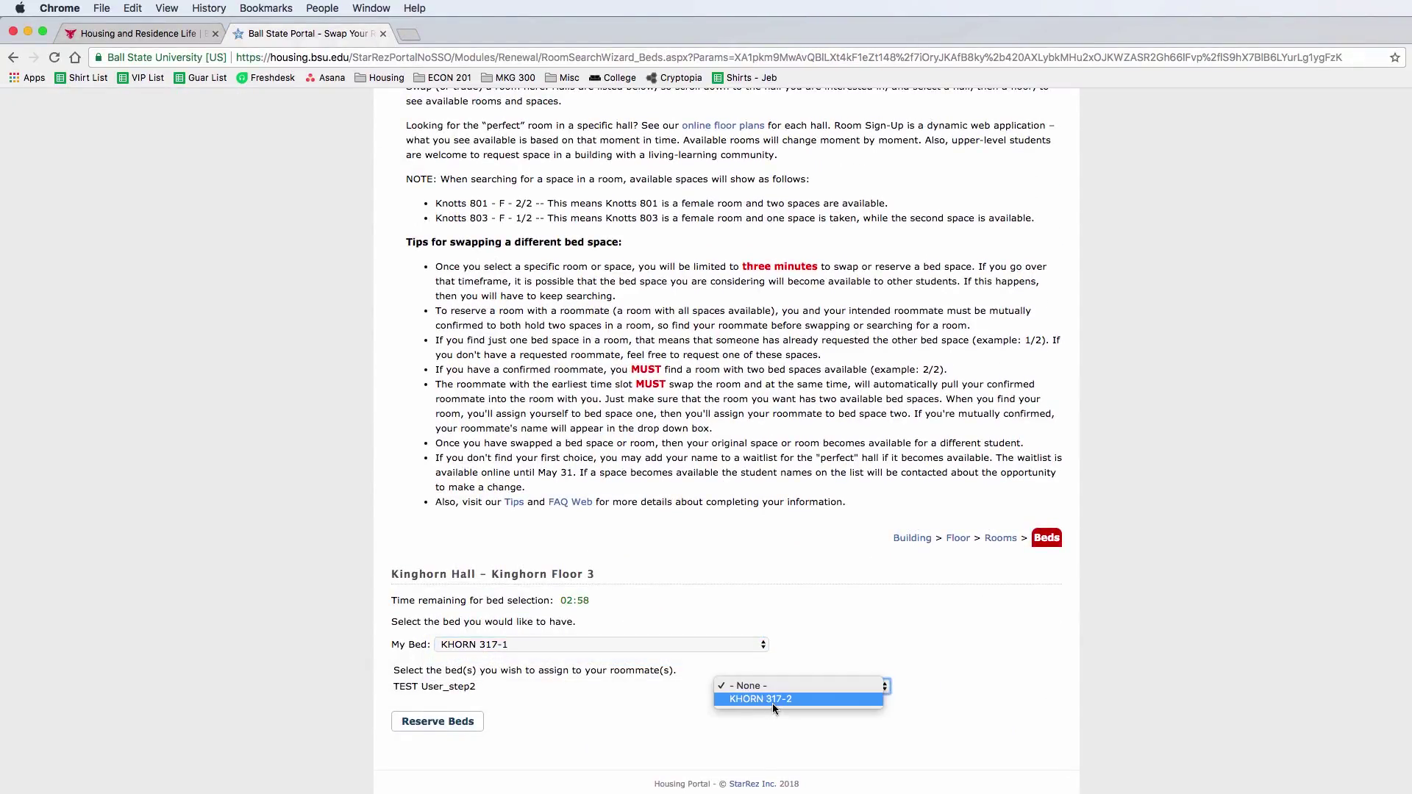
click(769, 700)
click(452, 722)
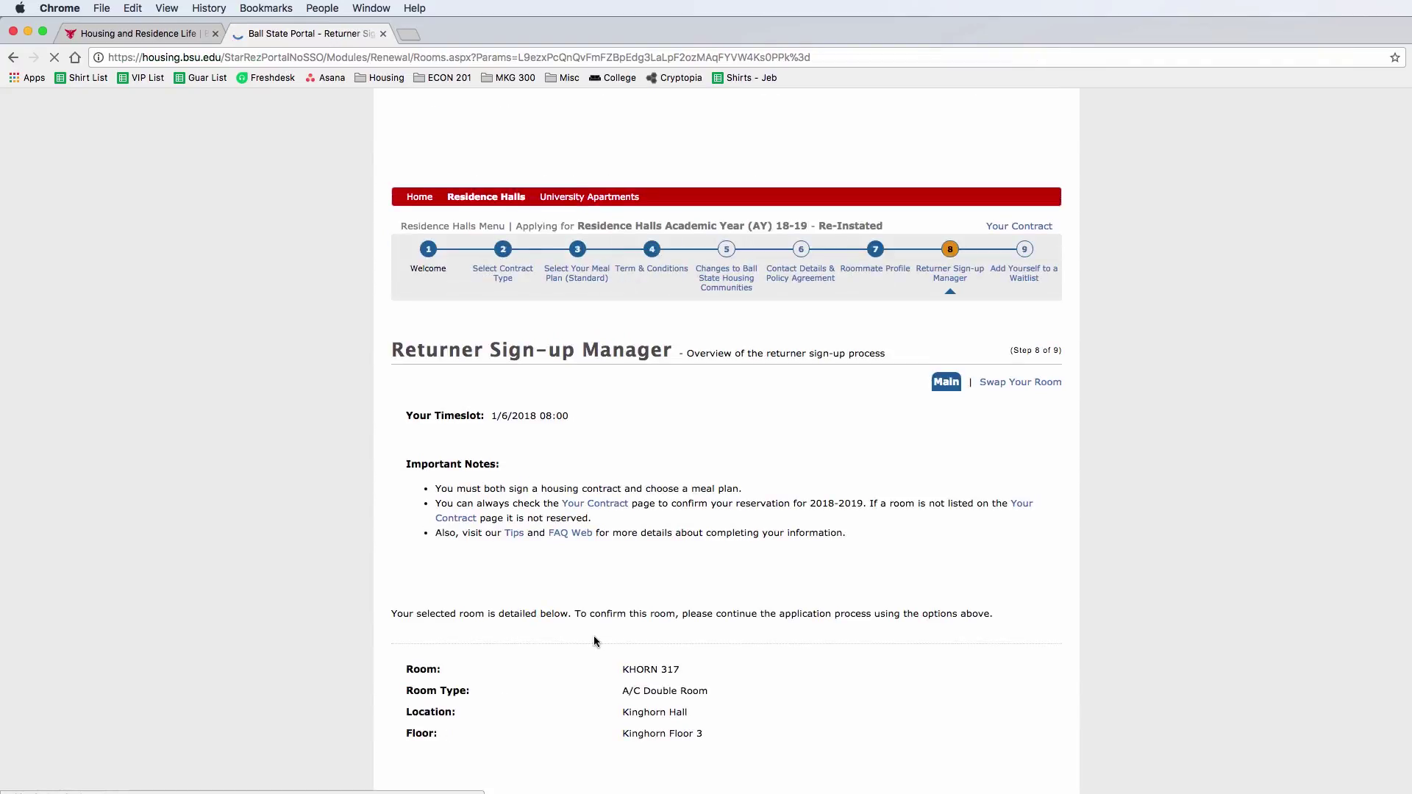
Review the selected room's details, and open the Your Contract page to check the room reservation and beds
scroll(593, 635, down, 3)
scroll(580, 647, up, 3)
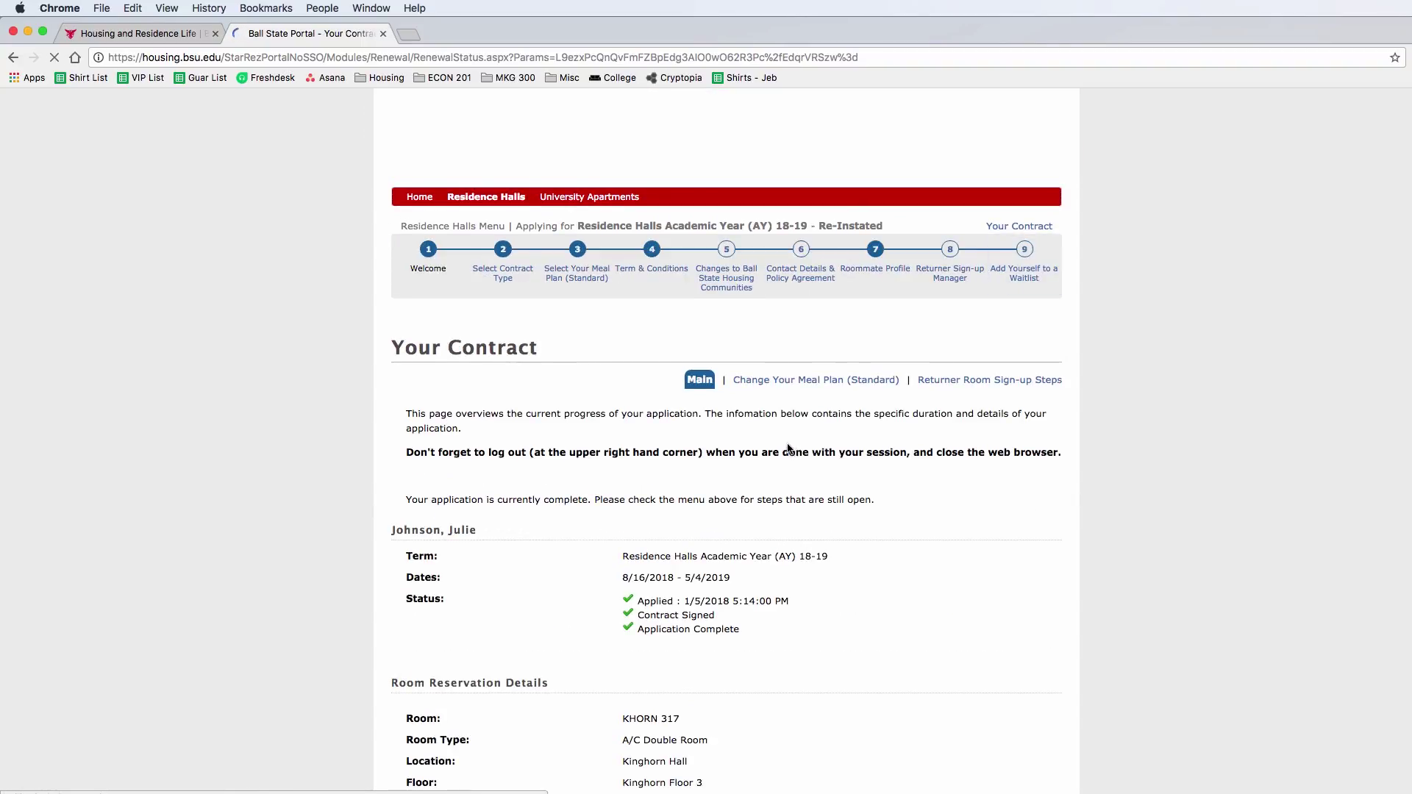
scroll(791, 442, down, 4)
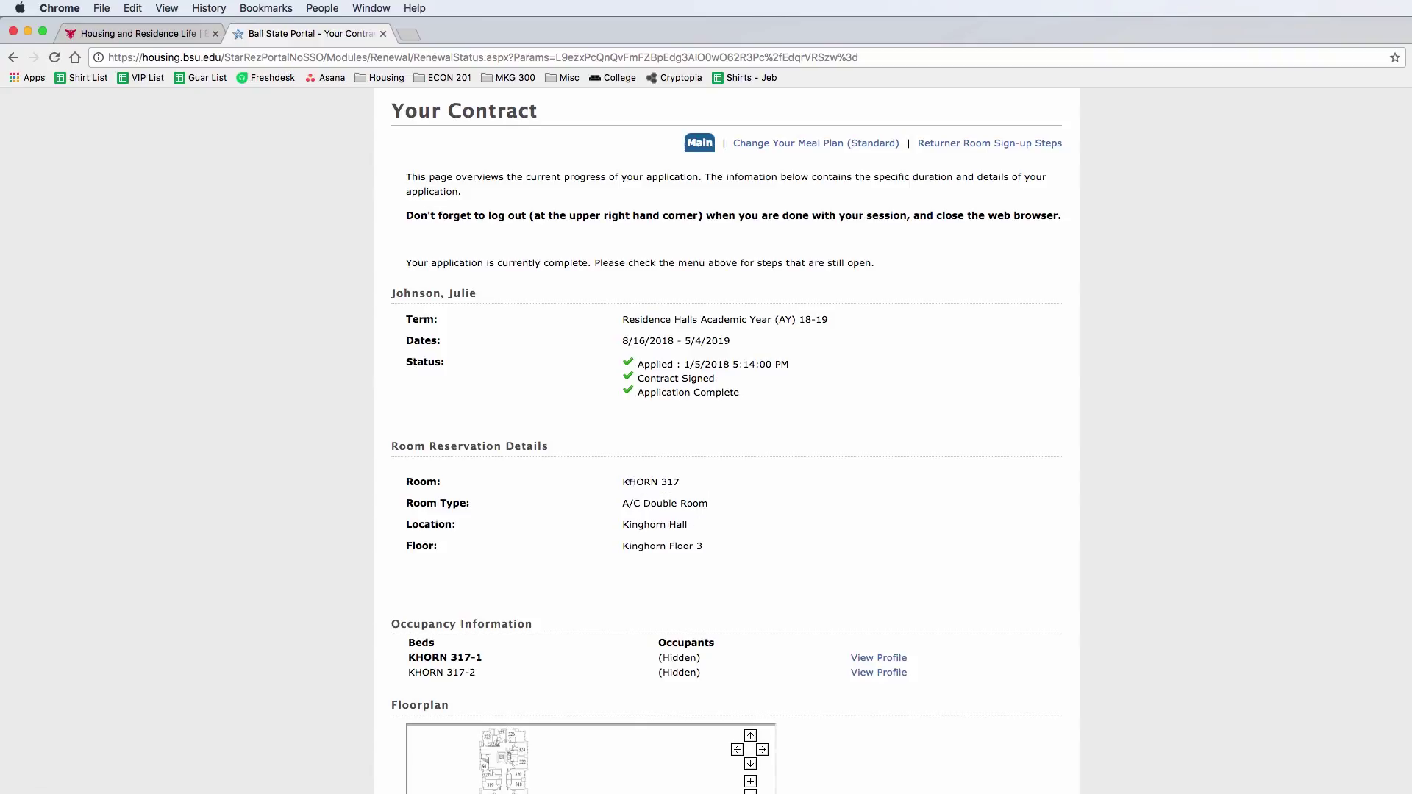